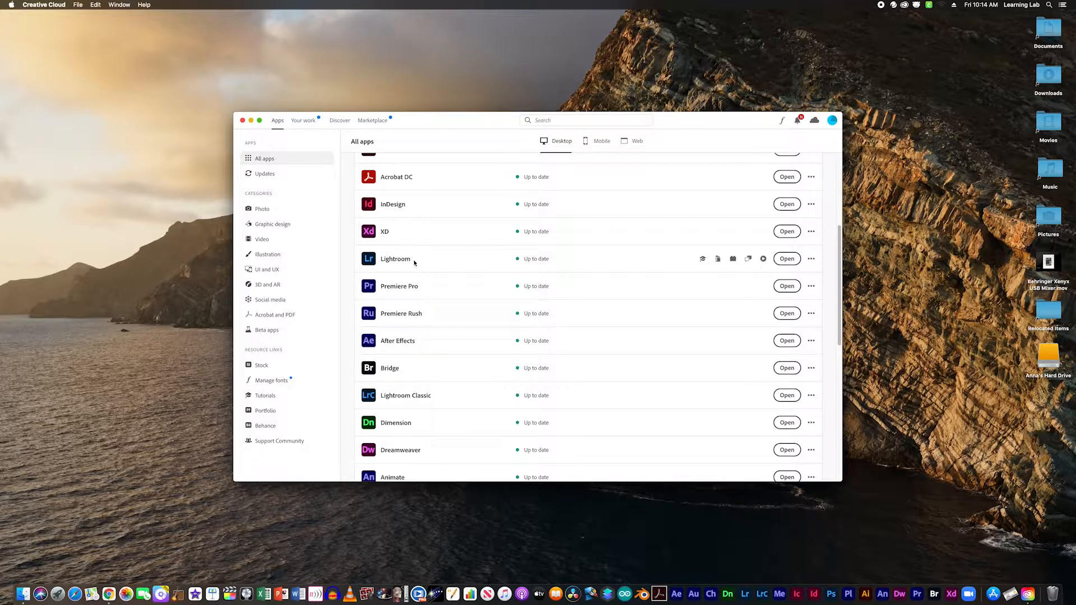
- Open Lightroom and load the France Photos folder from Lightroom Program Photos on the external hard drive for import review
left_click(787, 258)
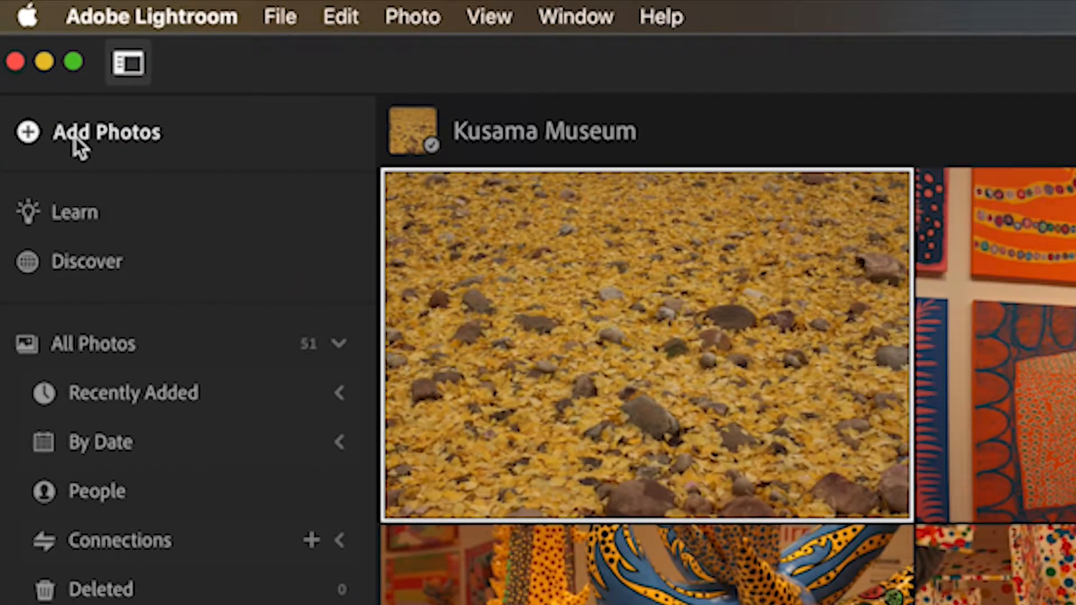
left_click(76, 140)
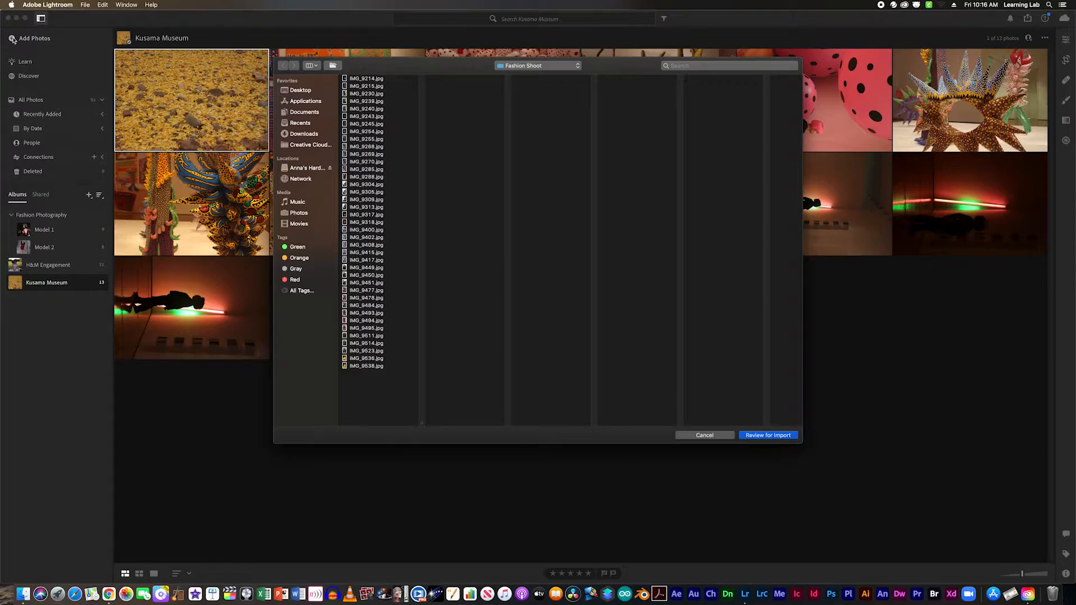
left_click(308, 170)
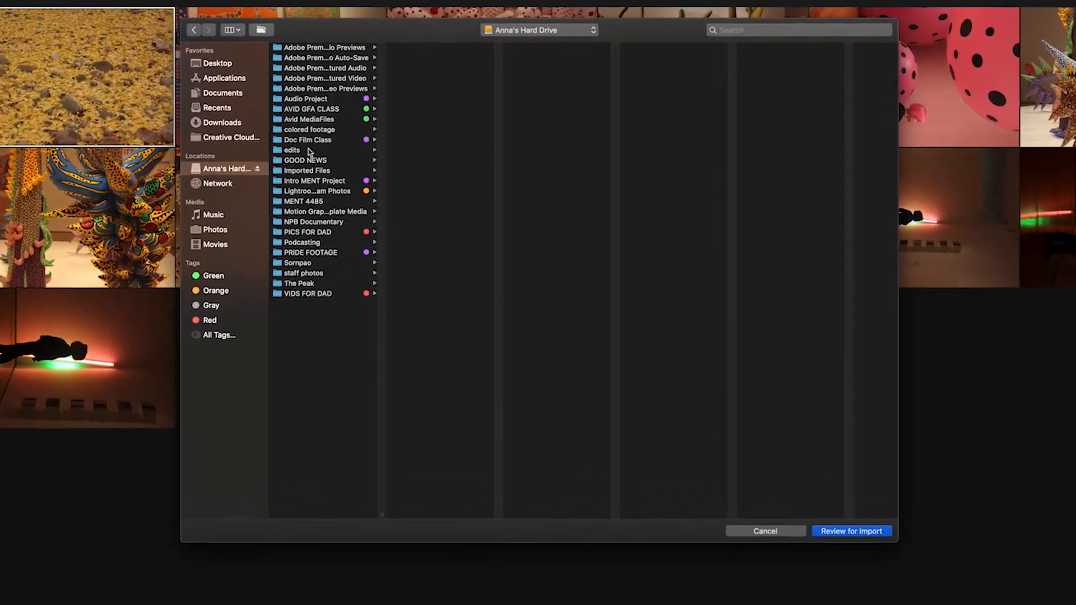
left_click(337, 193)
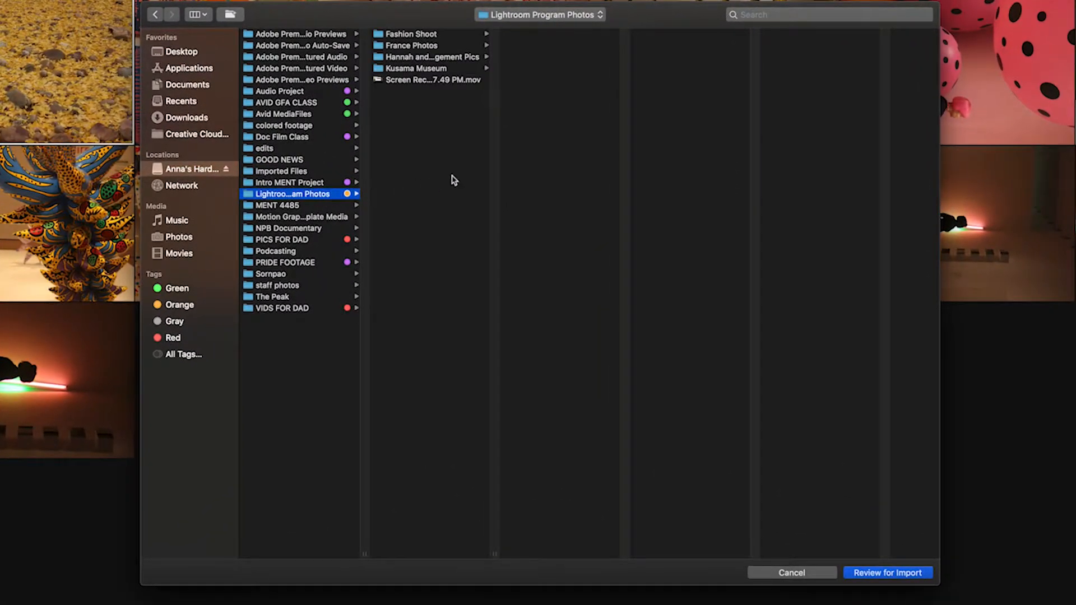
left_click(463, 49)
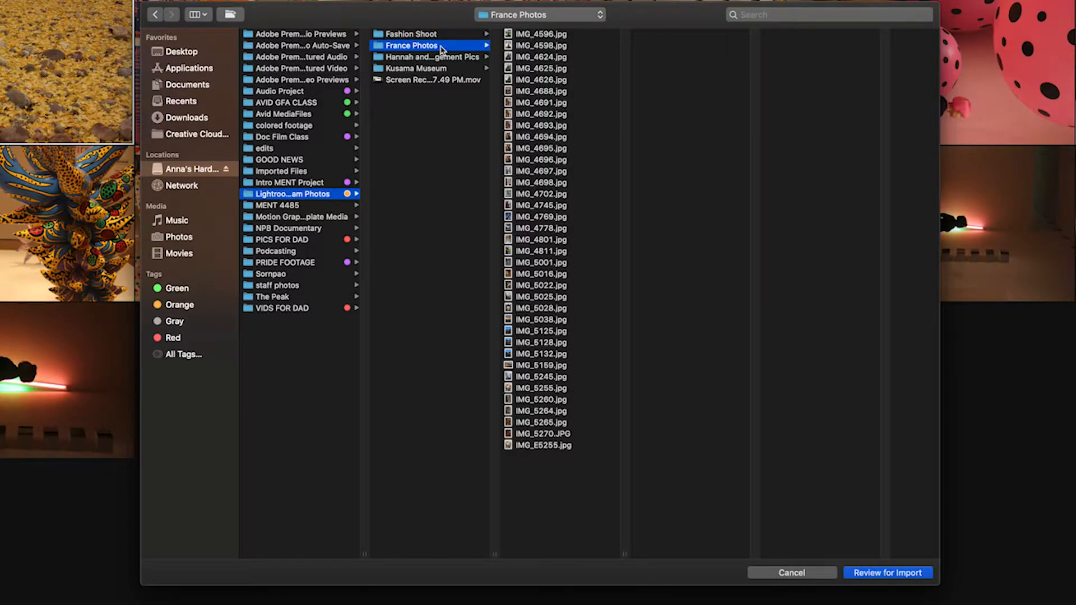
left_click(883, 572)
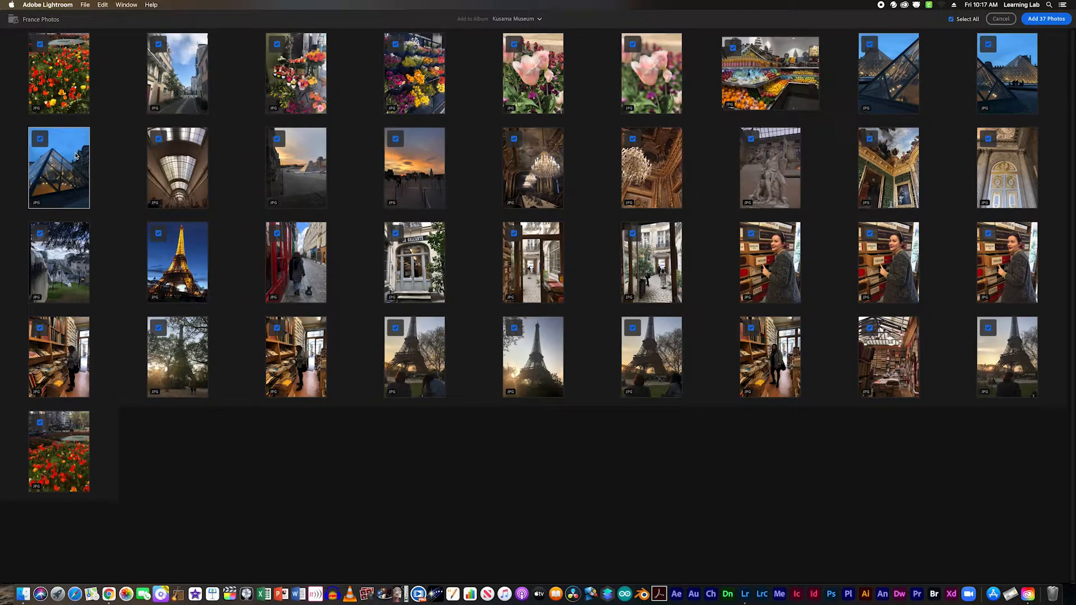
- Exclude the second and third photos of the first row and import the remaining 35 into the Kusama Museum album
left_click(277, 45)
left_click(159, 44)
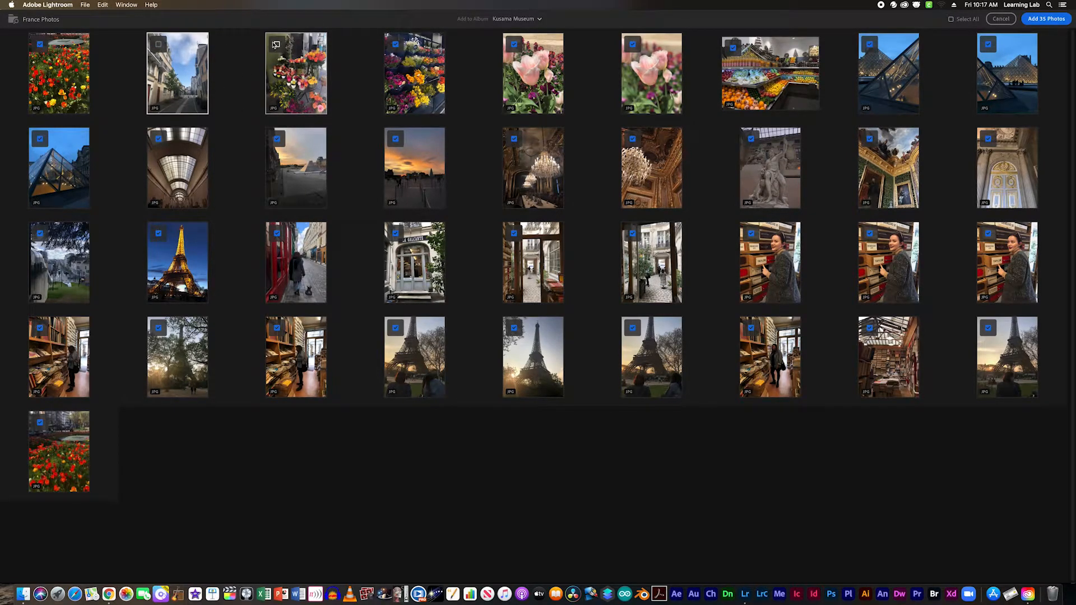
left_click(1042, 20)
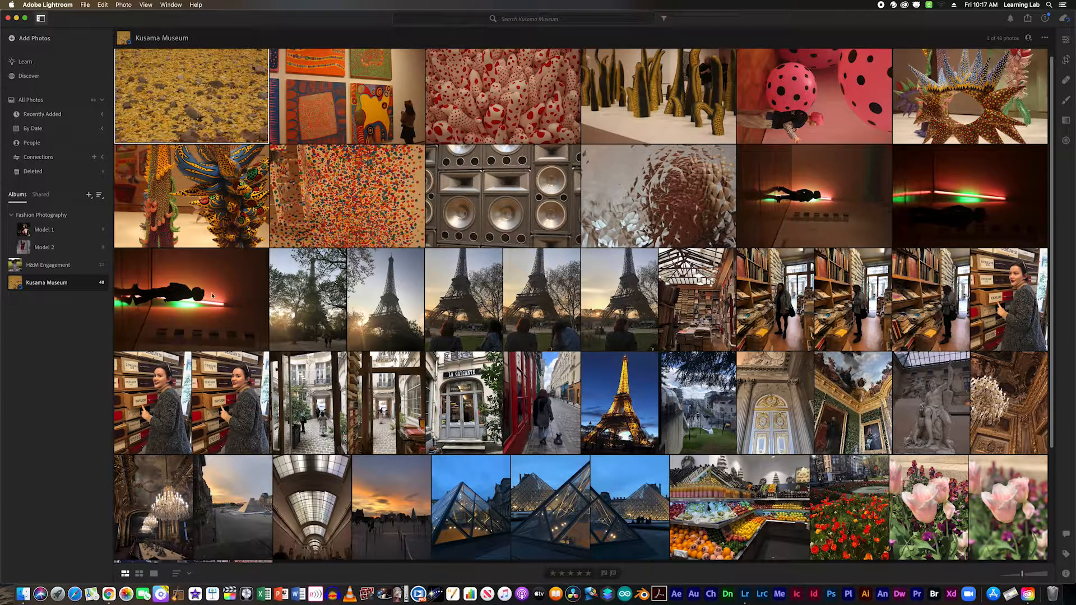
- Create a new album named France without including the selected photo
left_click(88, 196)
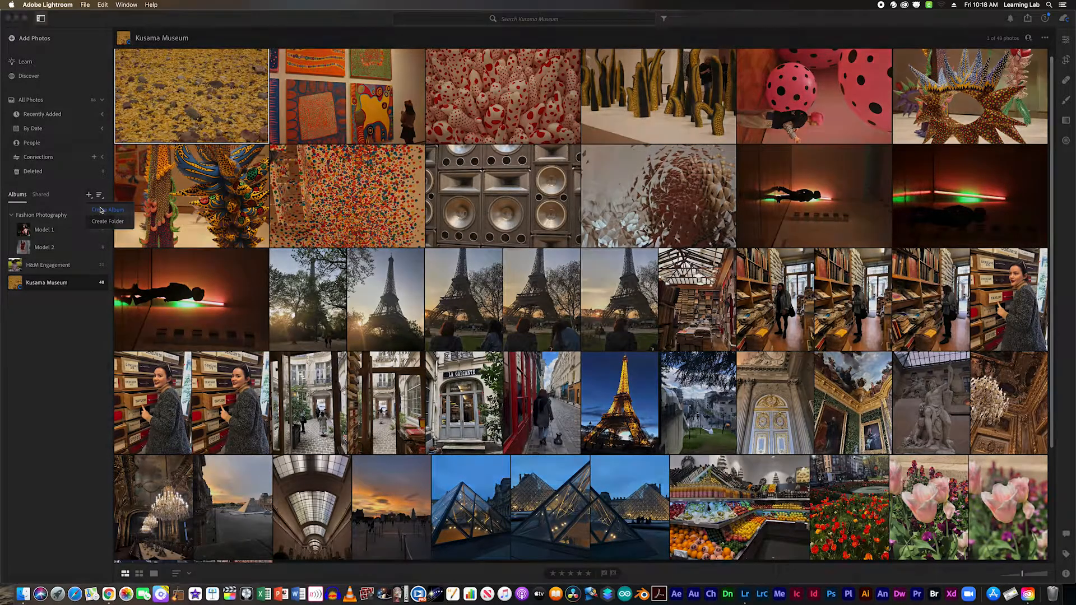
left_click(101, 210)
type("France")
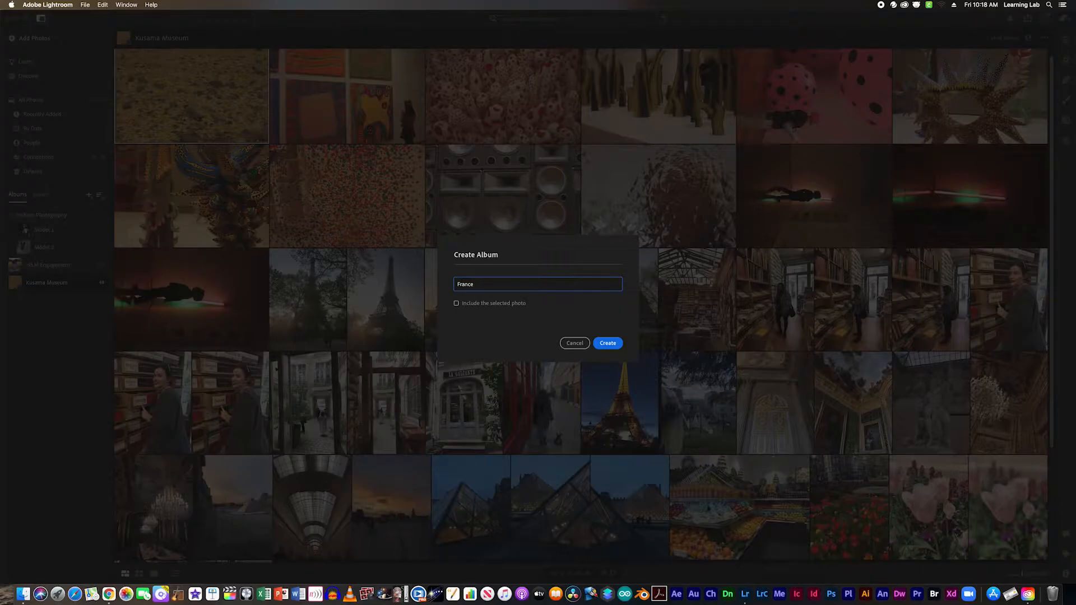
left_click(607, 343)
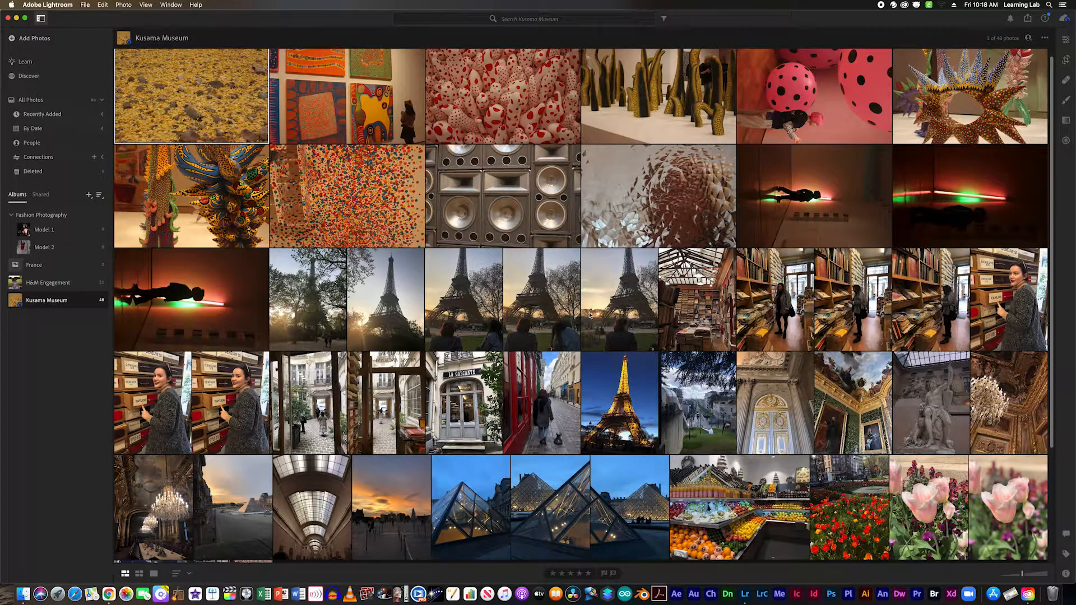
- Select all 35 imported France photos in the Kusama Museum album and add them to the France album
scroll(409, 445, "down", 1)
scroll(410, 445, "down", 1)
left_click(323, 297)
left_click(245, 558, "shift")
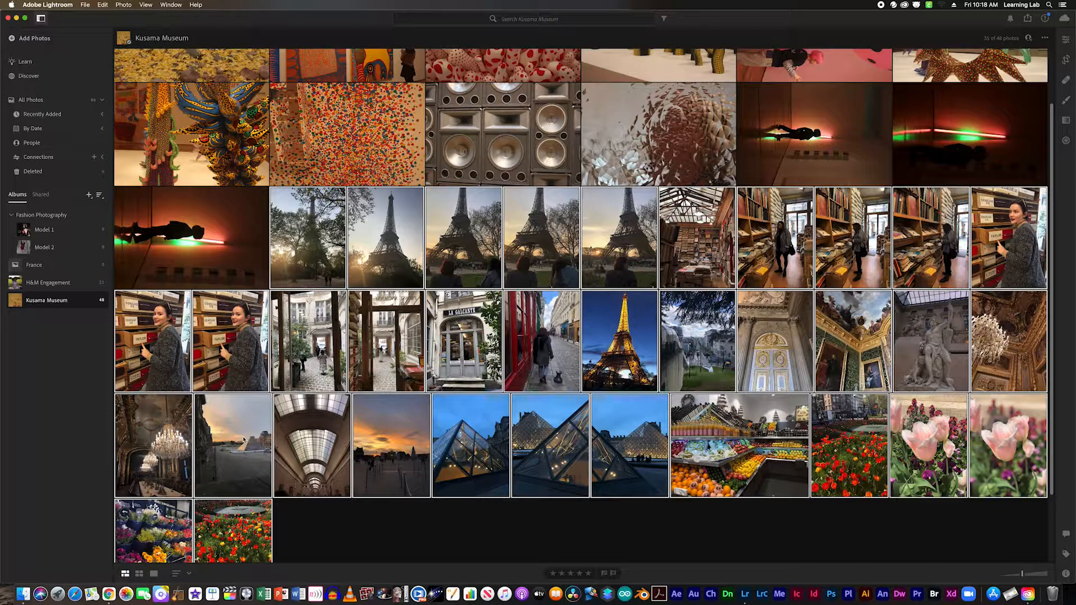
left_click_drag(244, 440, 40, 267)
- Remove the 35 selected France photos from the Kusama Museum album
right_click(323, 242)
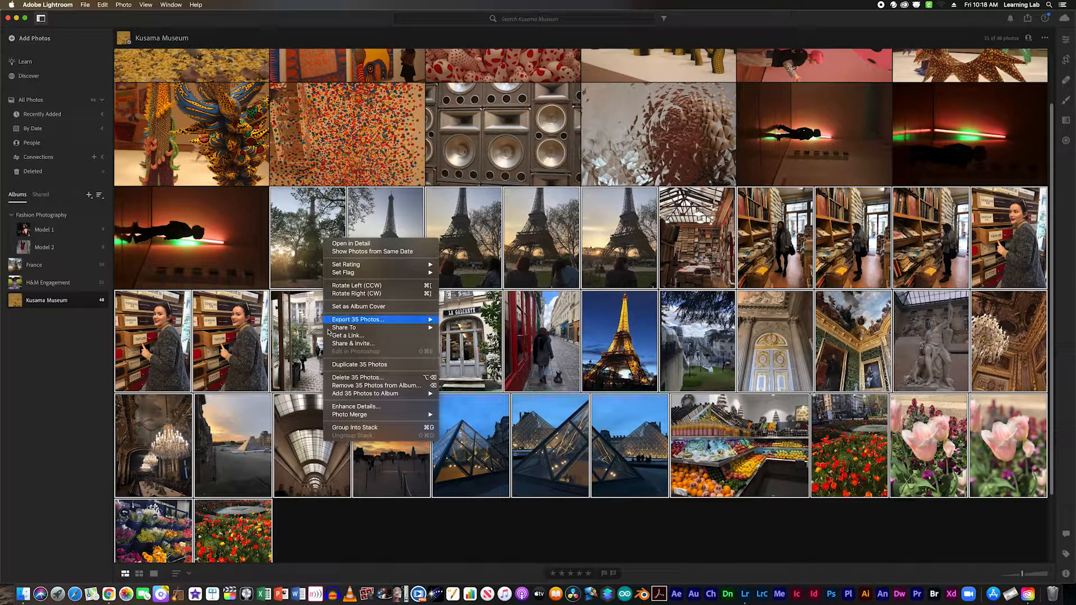
left_click(351, 386)
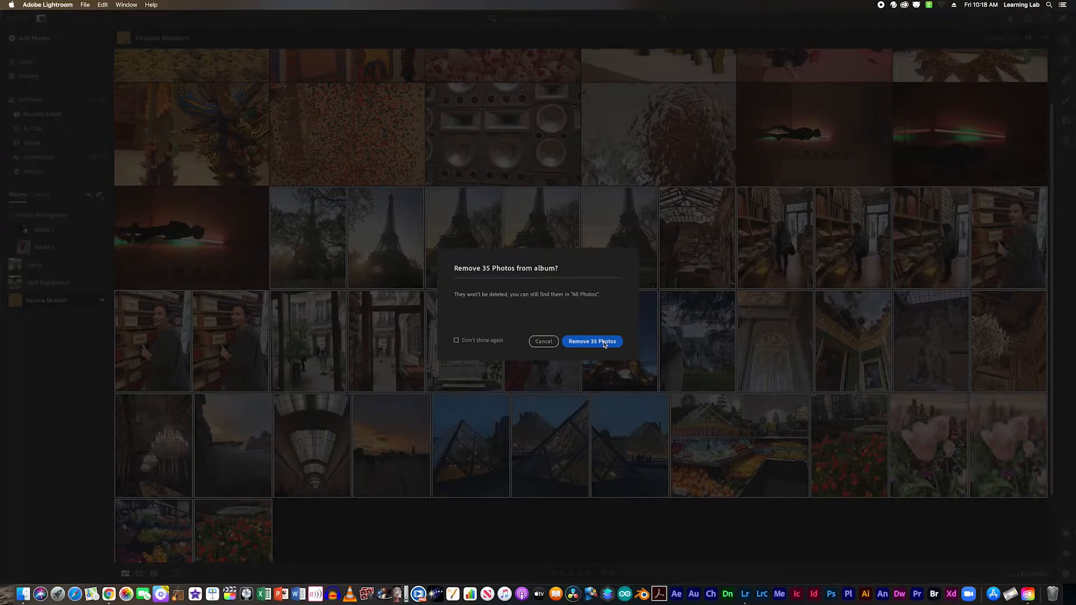
left_click(604, 342)
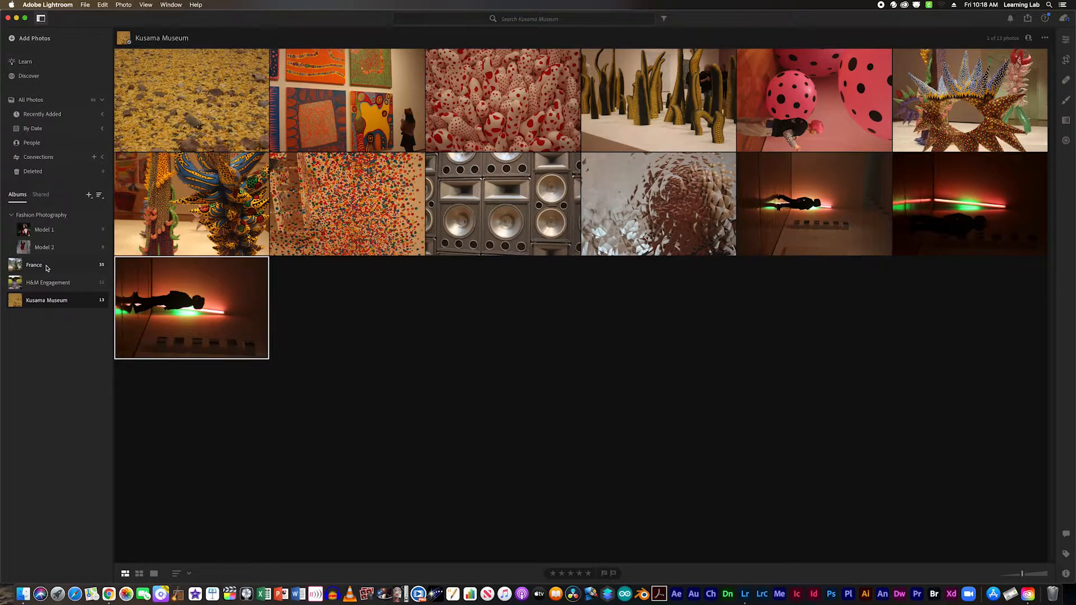
- View the France album, look through the whole All Photos library, and return to the France album
left_click(35, 265)
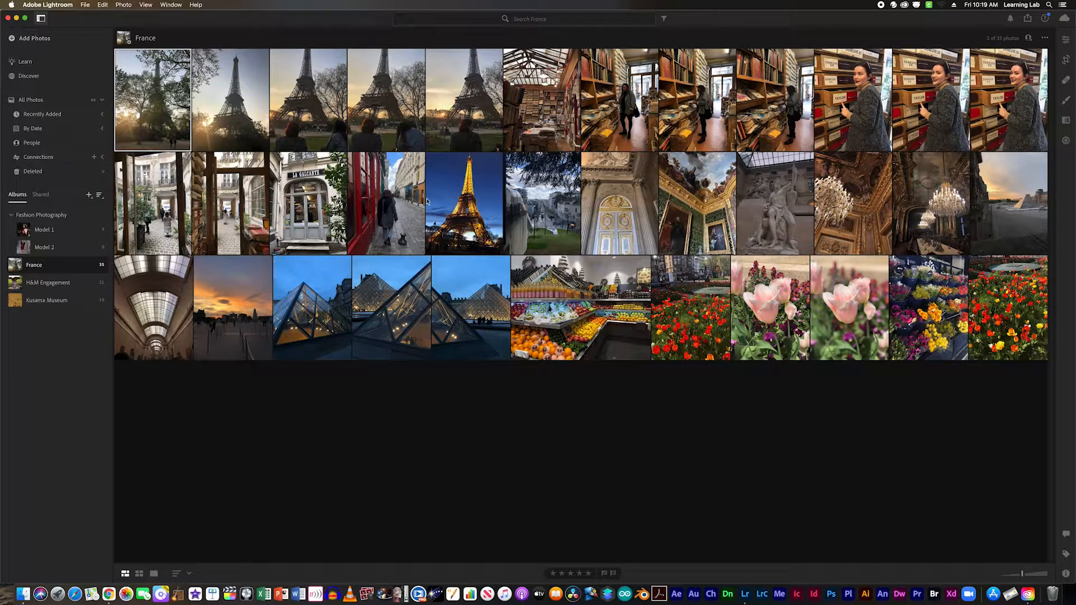
left_click(57, 102)
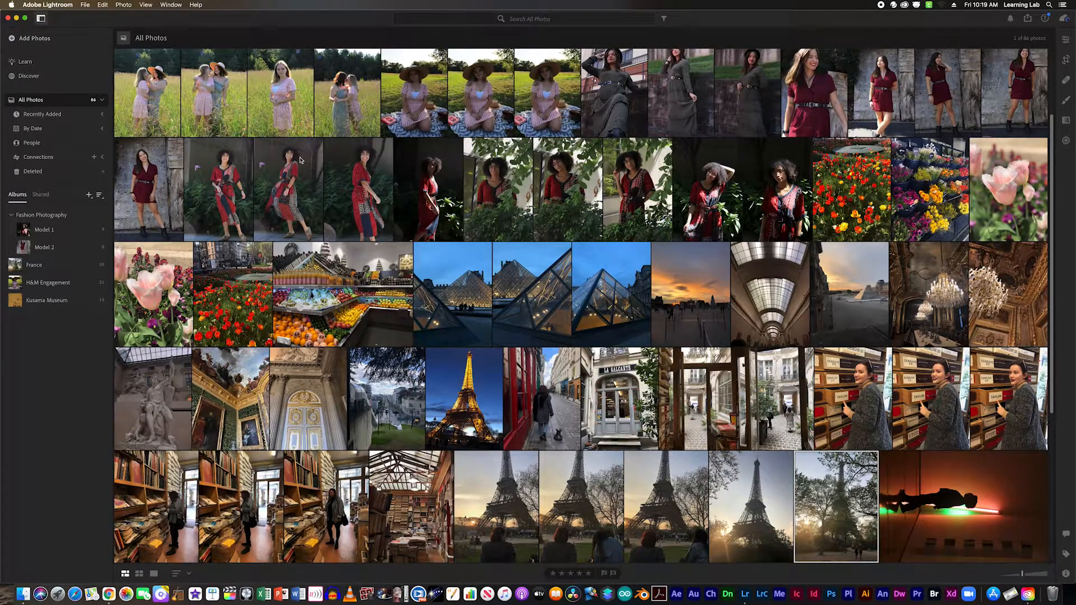
scroll(300, 160, "up", 3)
scroll(336, 179, "up", 1)
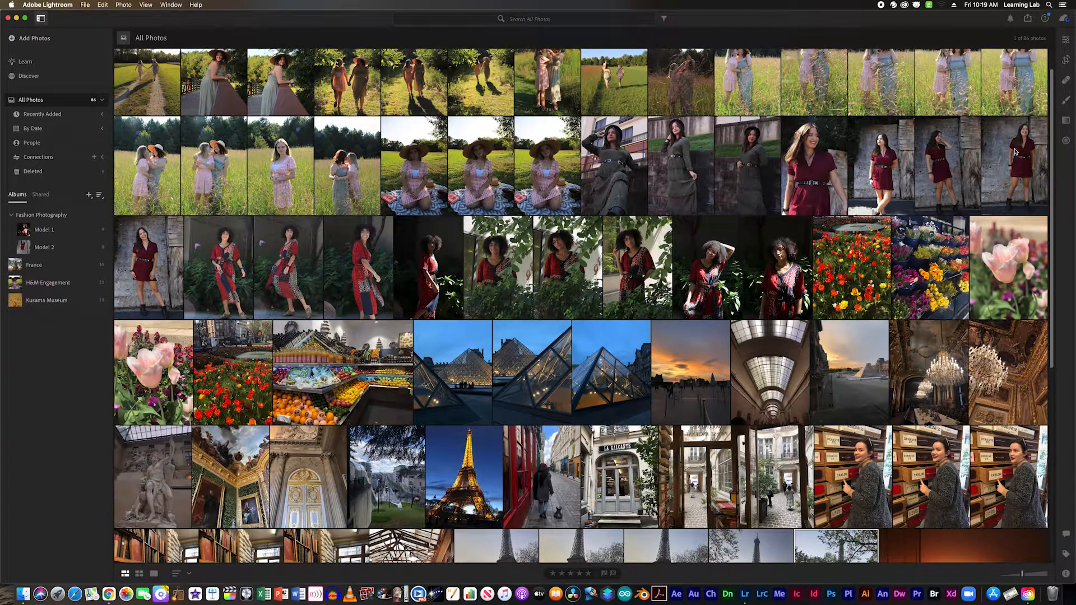
left_click_drag(1052, 173, 1055, 85)
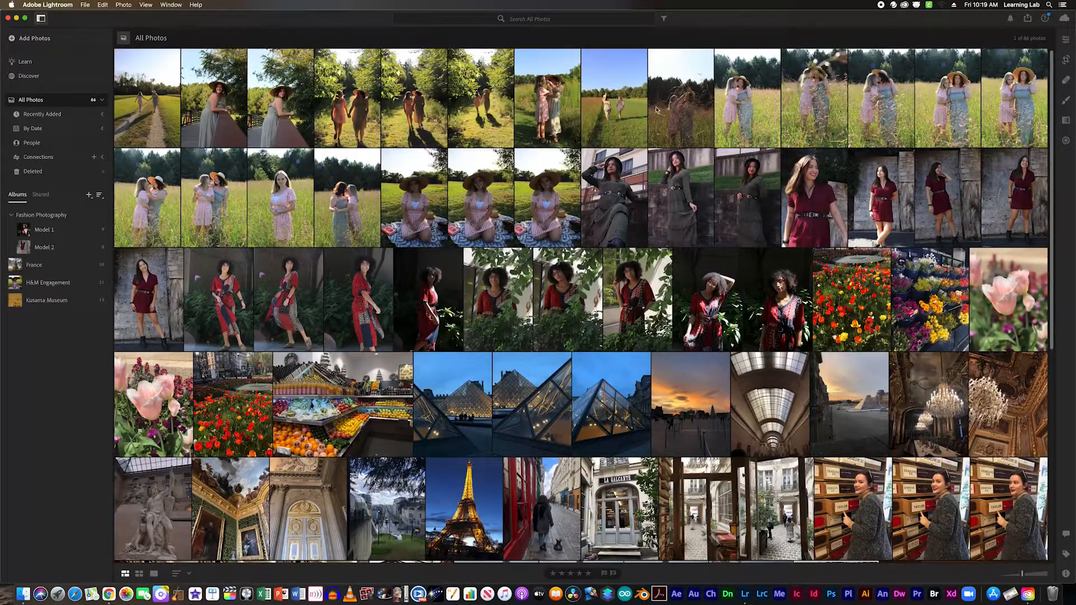
left_click(72, 264)
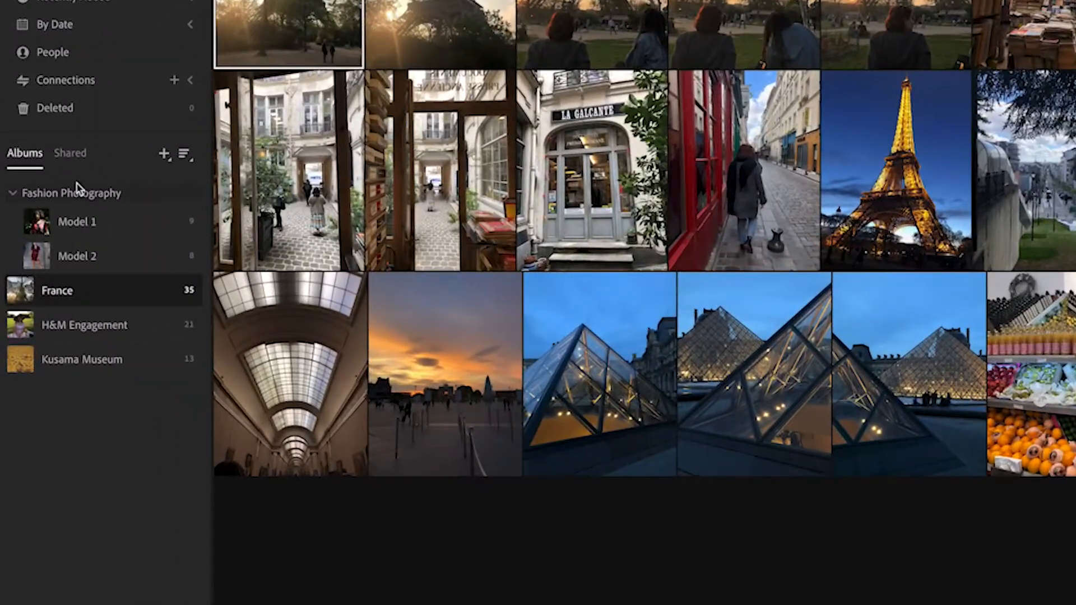
- View the Fashion Photography folder and the Model 1 and Model 2 albums inside it
left_click(128, 193)
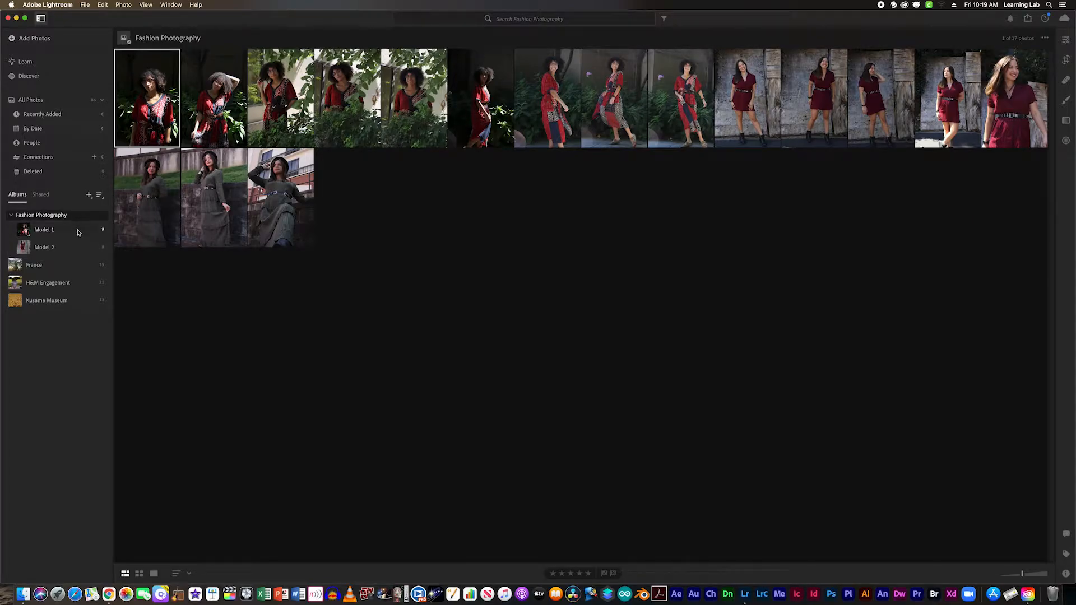
left_click(71, 236)
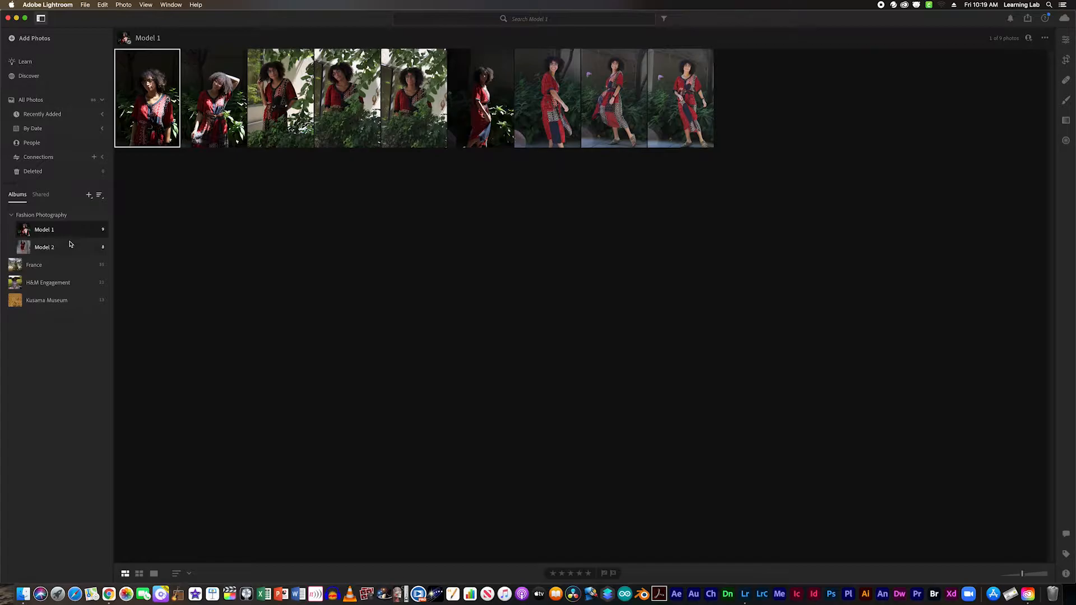
left_click(69, 248)
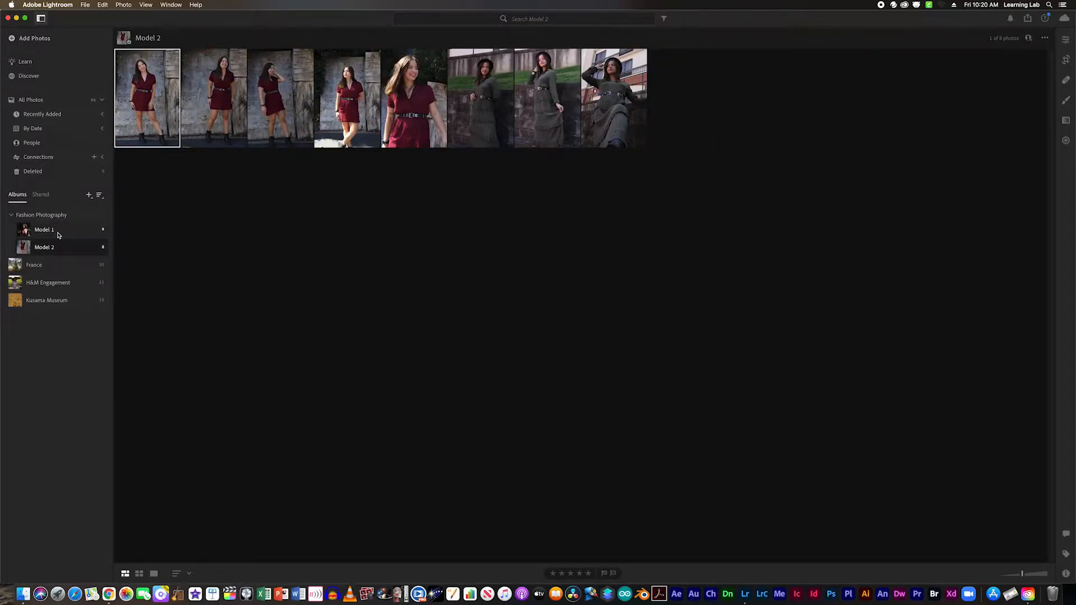
- Create an album named Model 3 inside the Fashion Photography folder
left_click(88, 196)
left_click(103, 211)
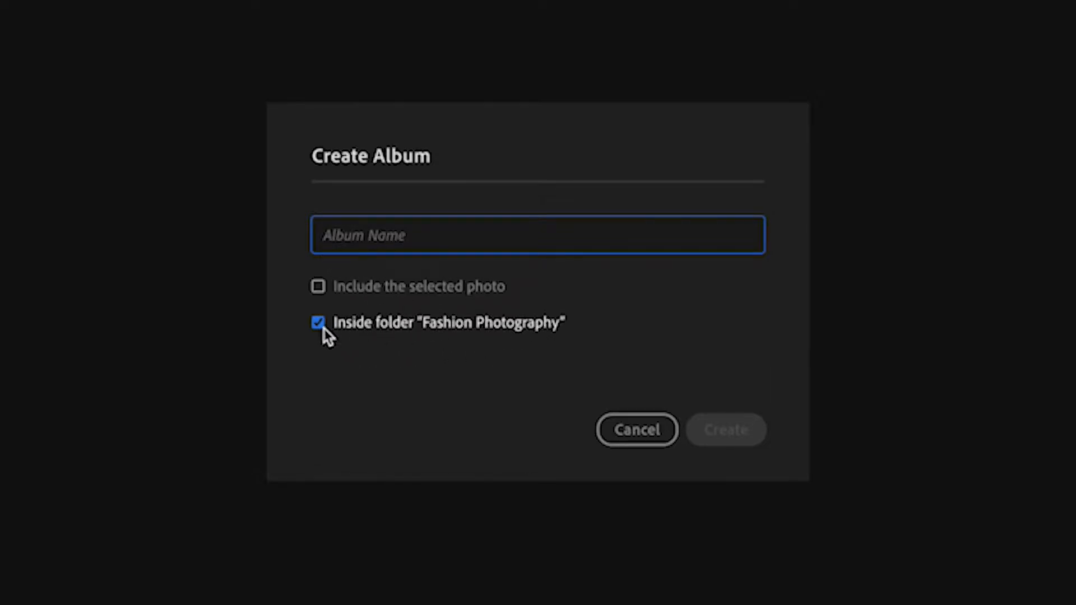
left_click(343, 239)
type("Model 3")
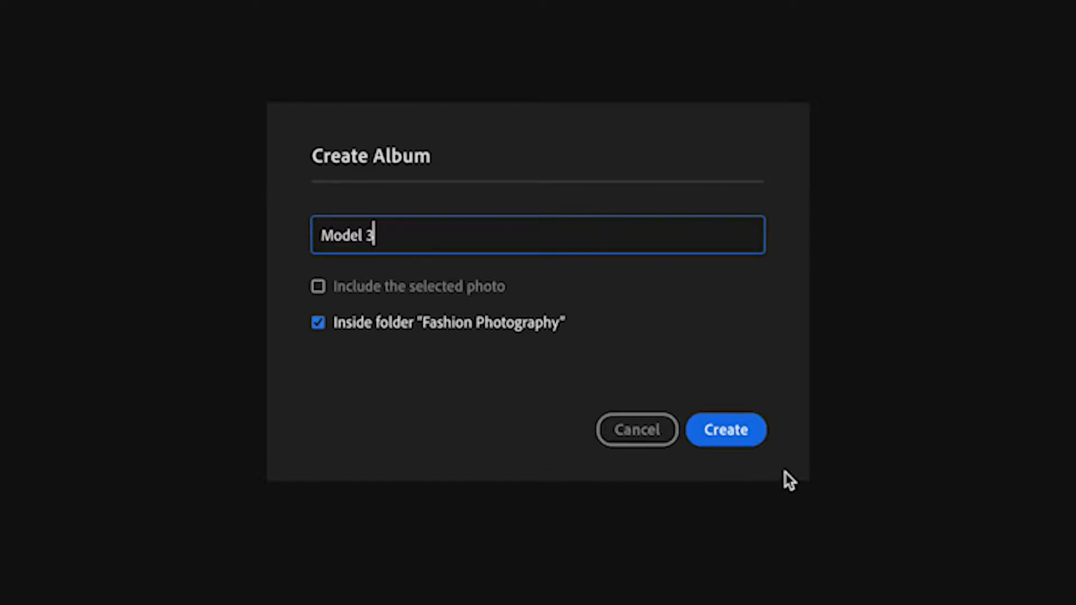
left_click(724, 446)
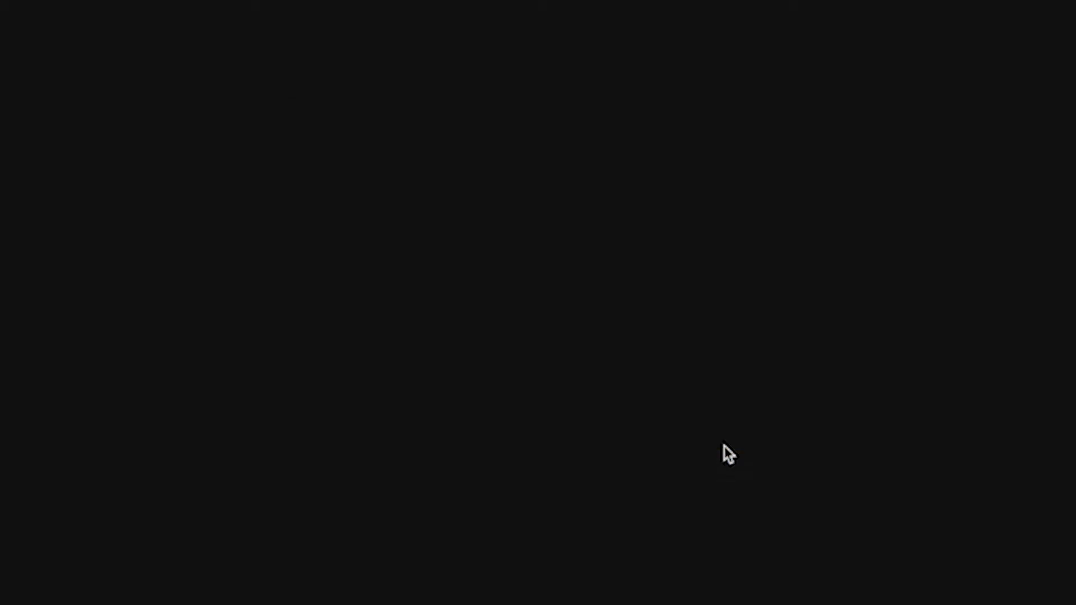
- Start adding photos to the Model 3 album and browse to the Fashion Shoot folder in Lightroom Program Photos
left_click(92, 268)
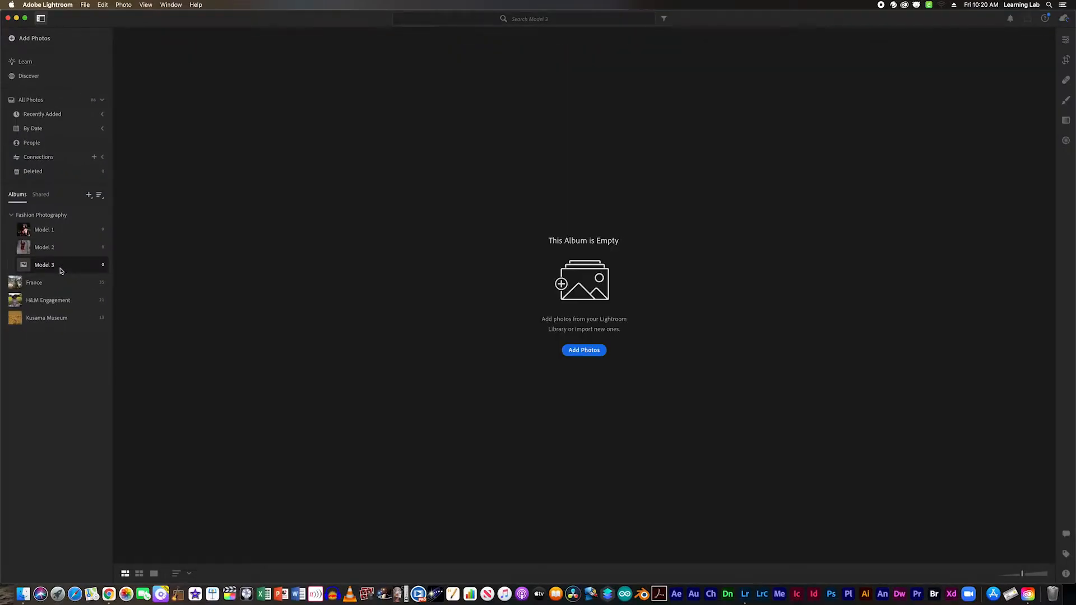
left_click(584, 351)
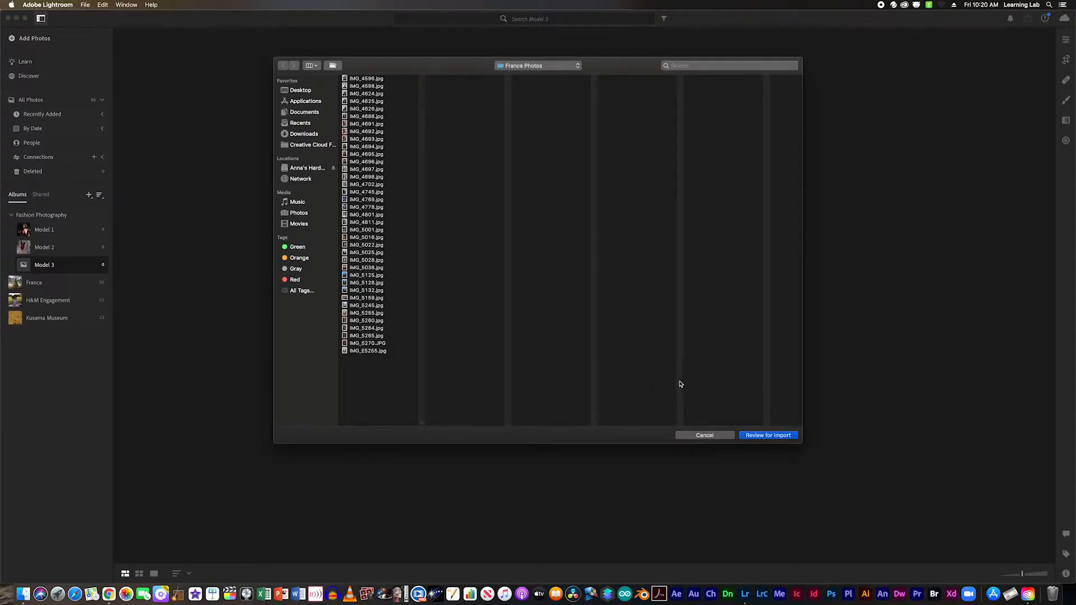
left_click(303, 168)
left_click(389, 185)
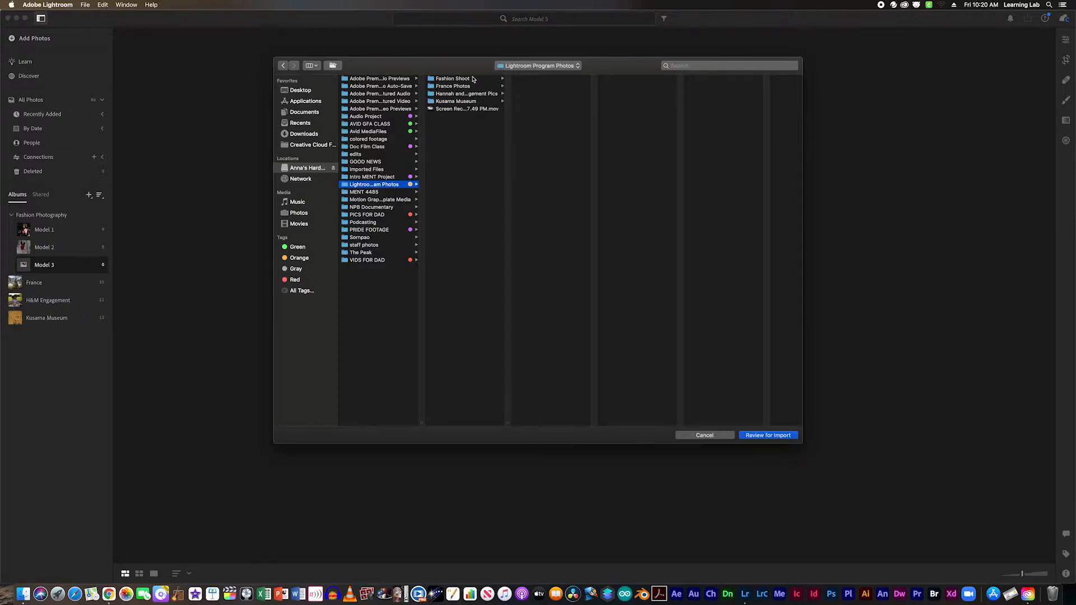
left_click(479, 78)
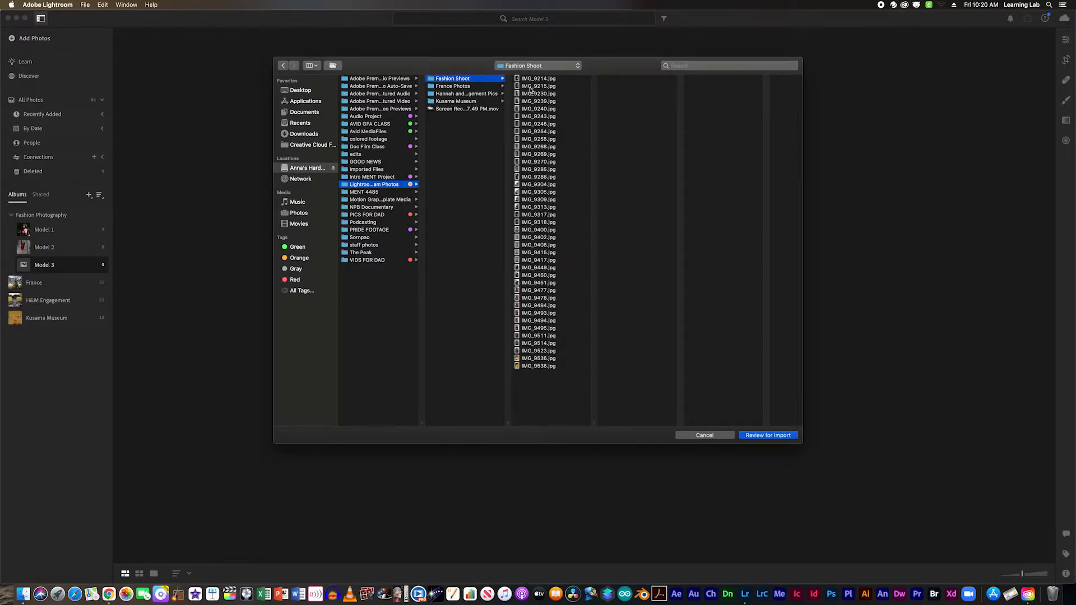
- Preview IMG_9268, IMG_9269, IMG_9304 and IMG_9288 to find the photos that belong in the Model 3 album
left_click(528, 147)
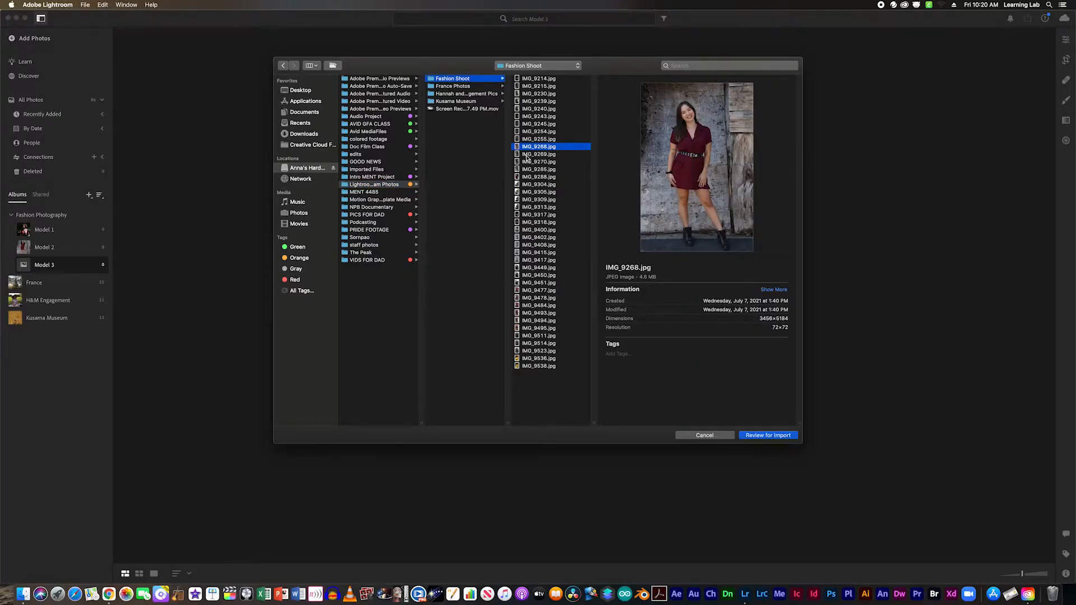
left_click(526, 156)
left_click(531, 185)
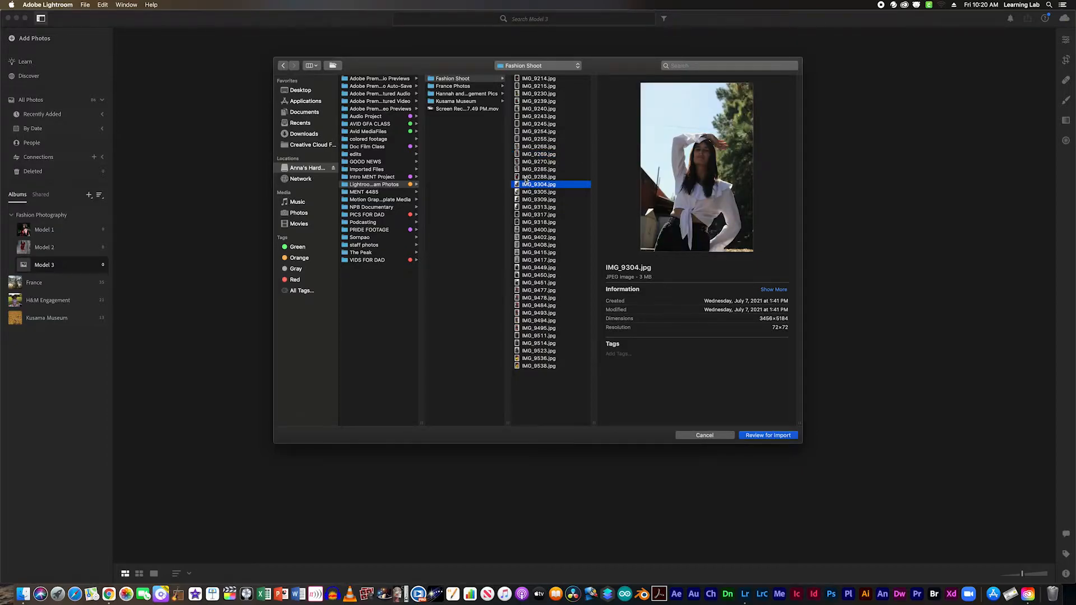
left_click(525, 178)
- Select photos IMG_9304 to IMG_9318, IMG_9477 to IMG_9495, and IMG_9536 in the Fashion Shoot folder
left_click(528, 184)
left_click(526, 193, "shift")
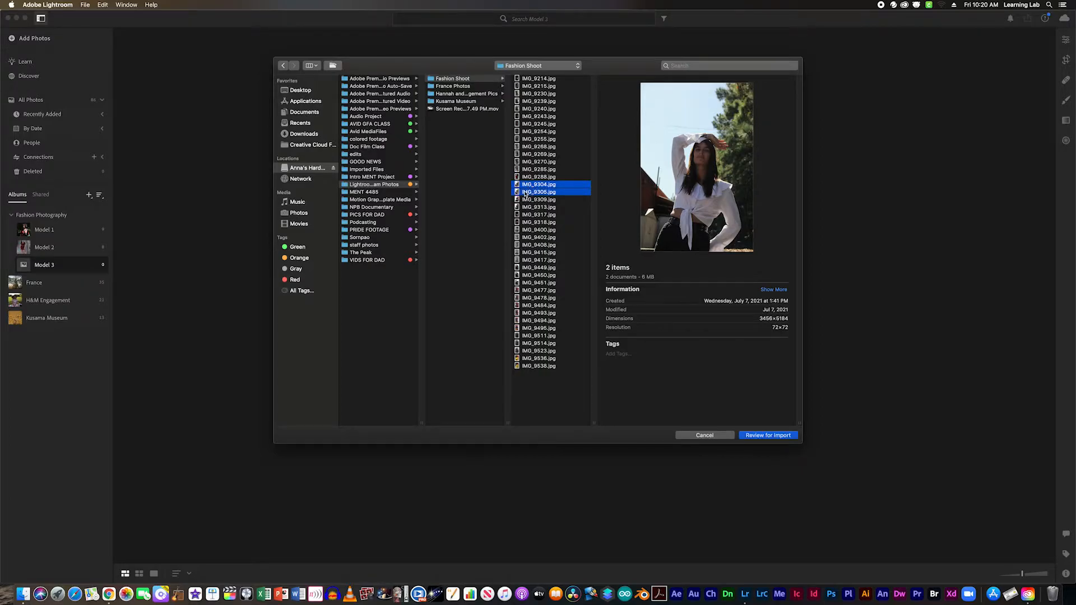
left_click(526, 200, "super")
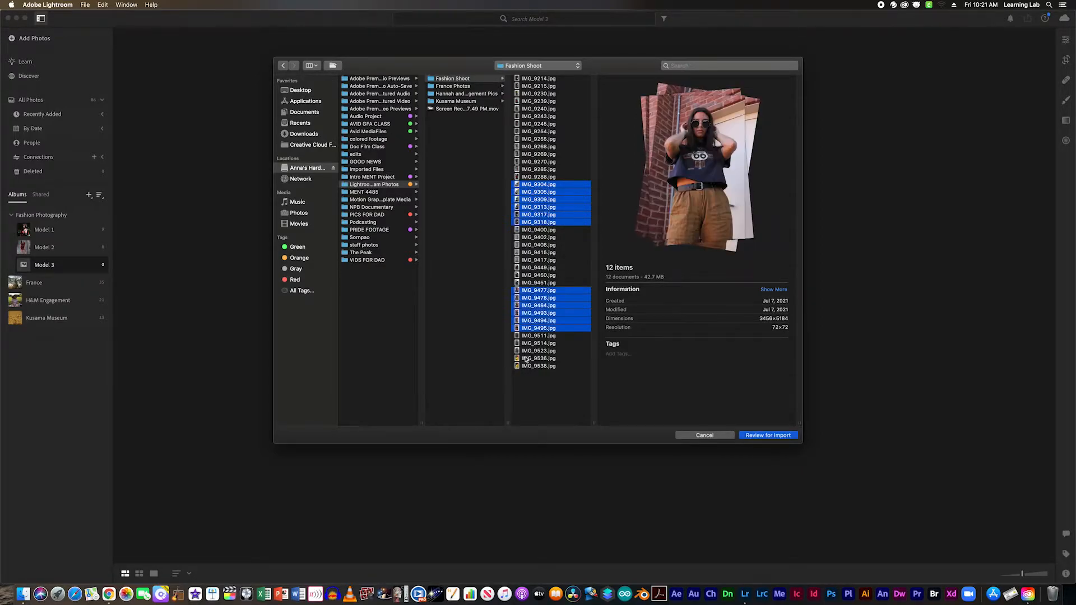
left_click(525, 358, "super")
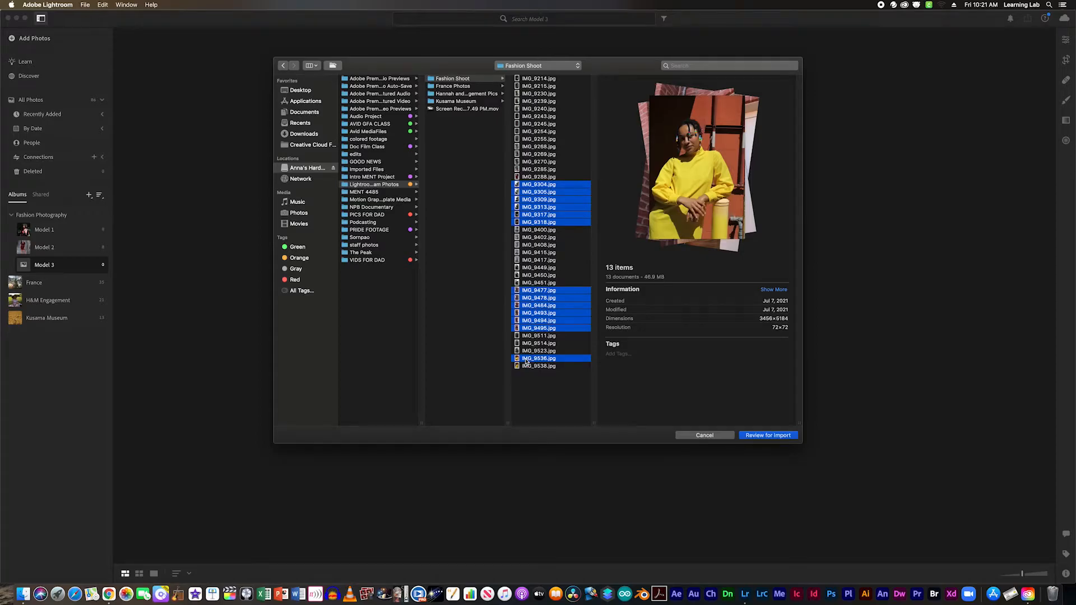
- Review the selected photos for import, exclude the yellow-sweater photo, and add the remaining ones to the Model 3 album
left_click(764, 436)
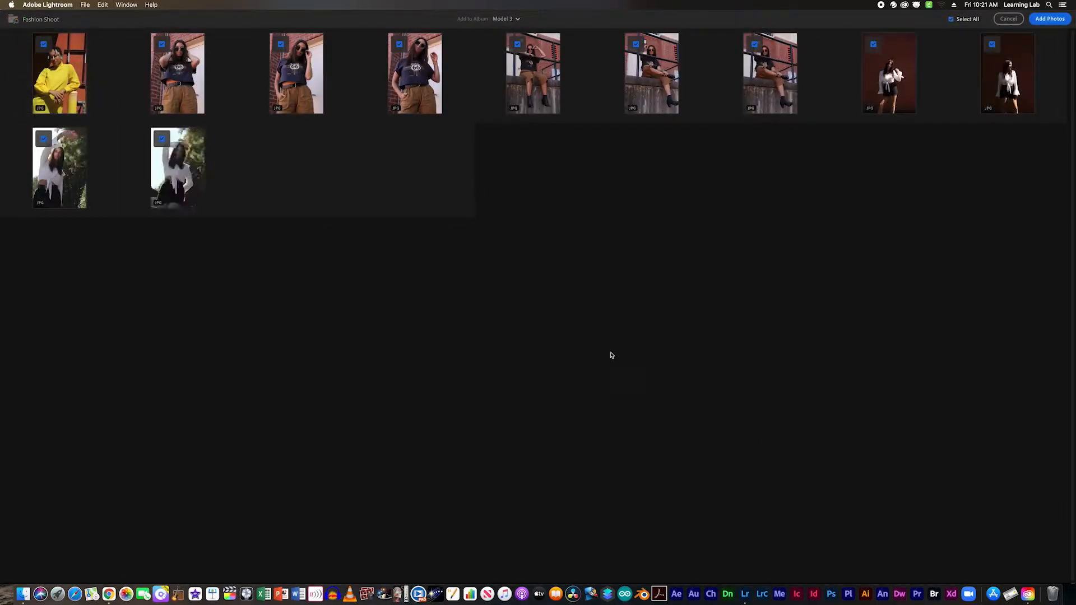
left_click(44, 45)
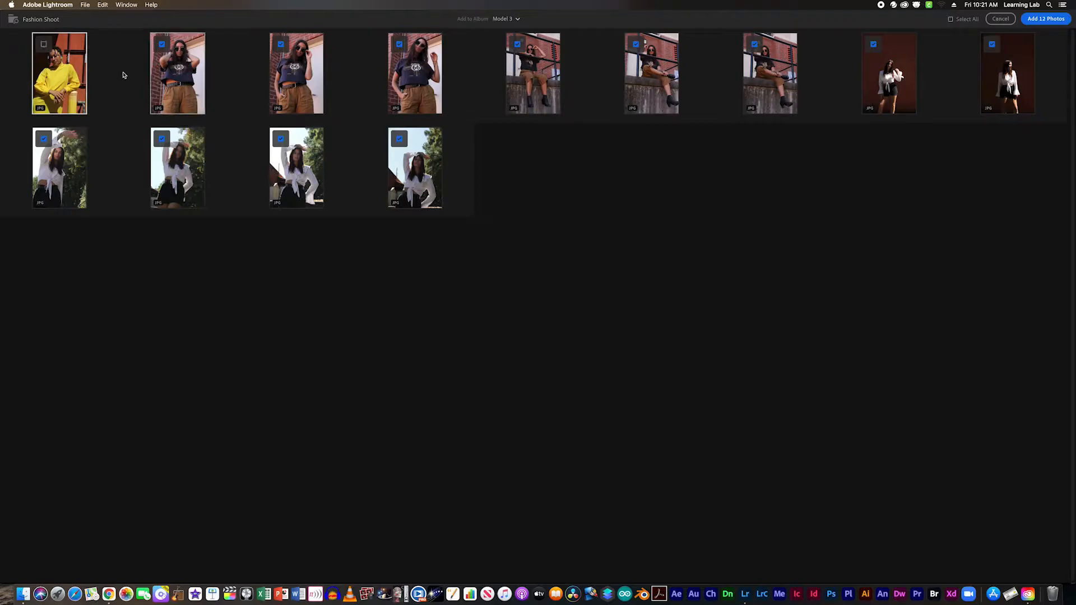
left_click(1043, 20)
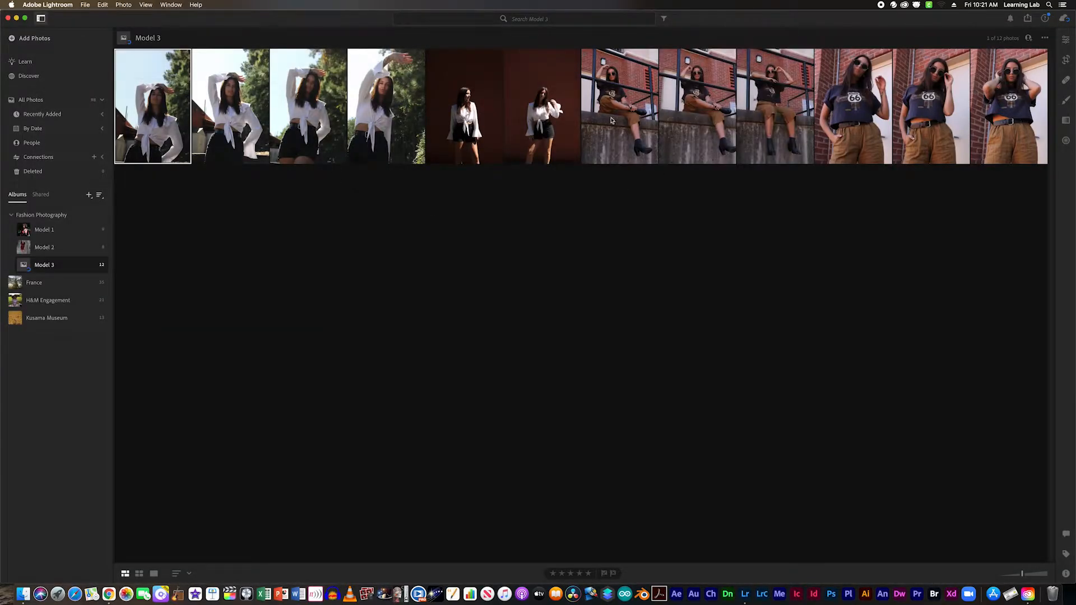
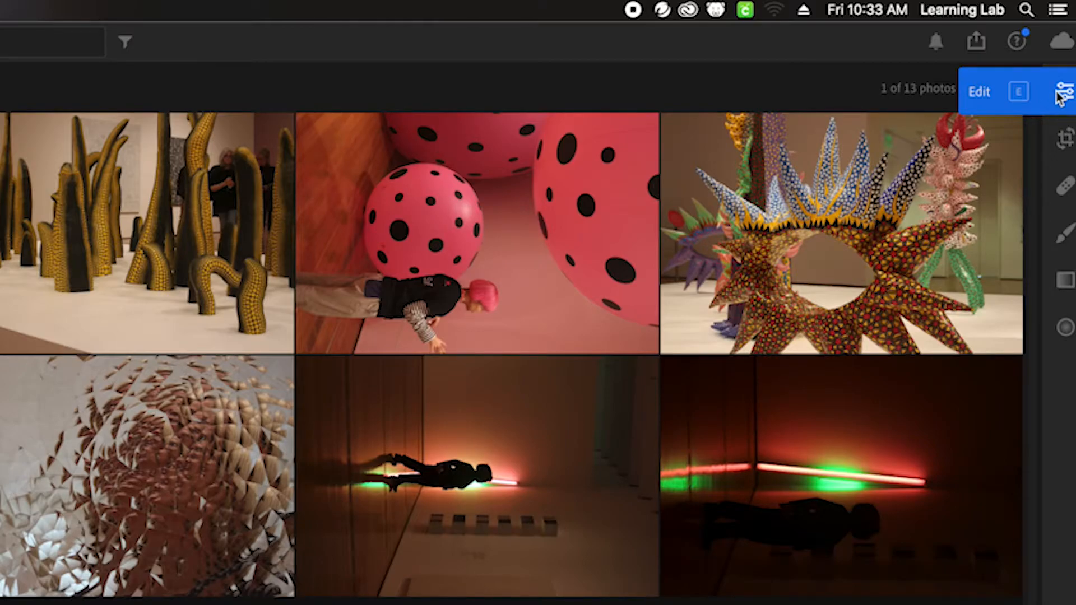
- Open the yellow leaves photo for editing and expand the Light, Color, Effects, Detail, Optics and Geometry settings
left_click(1058, 96)
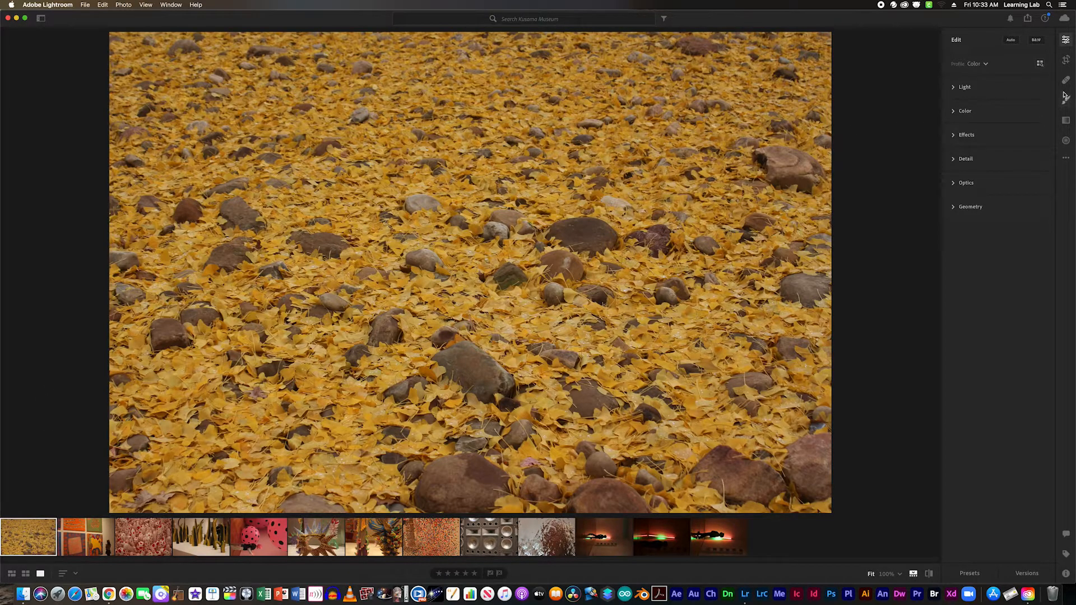
left_click(975, 88)
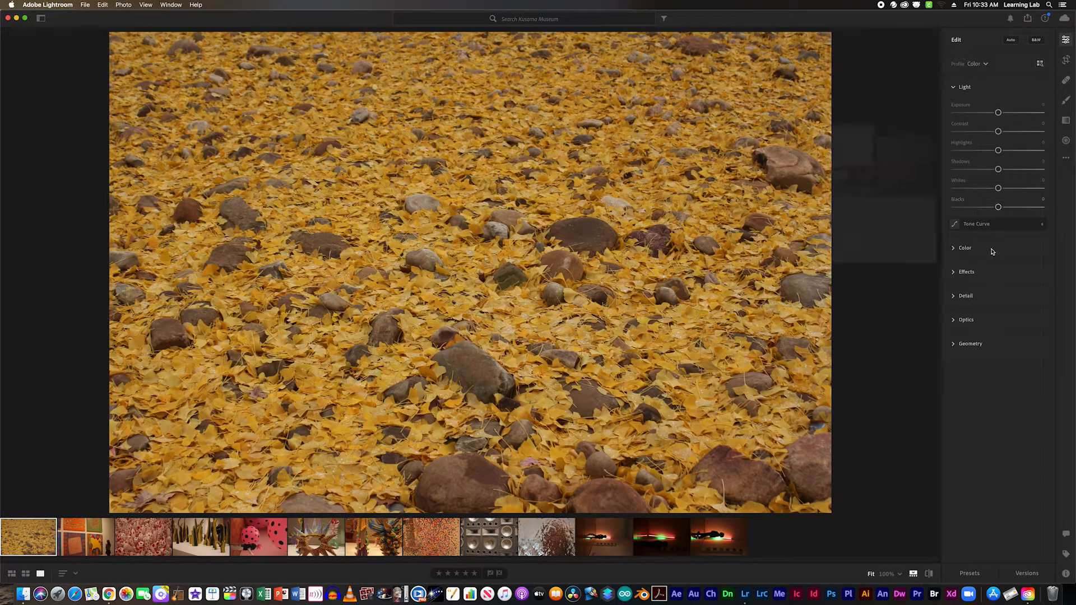
left_click(992, 249)
left_click(980, 405)
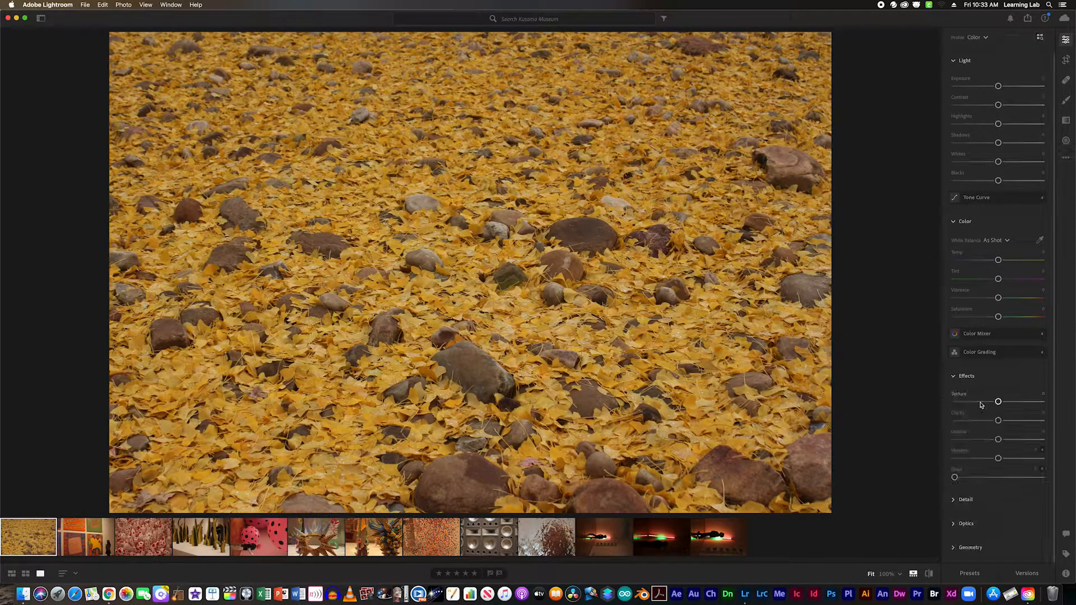
left_click(980, 499)
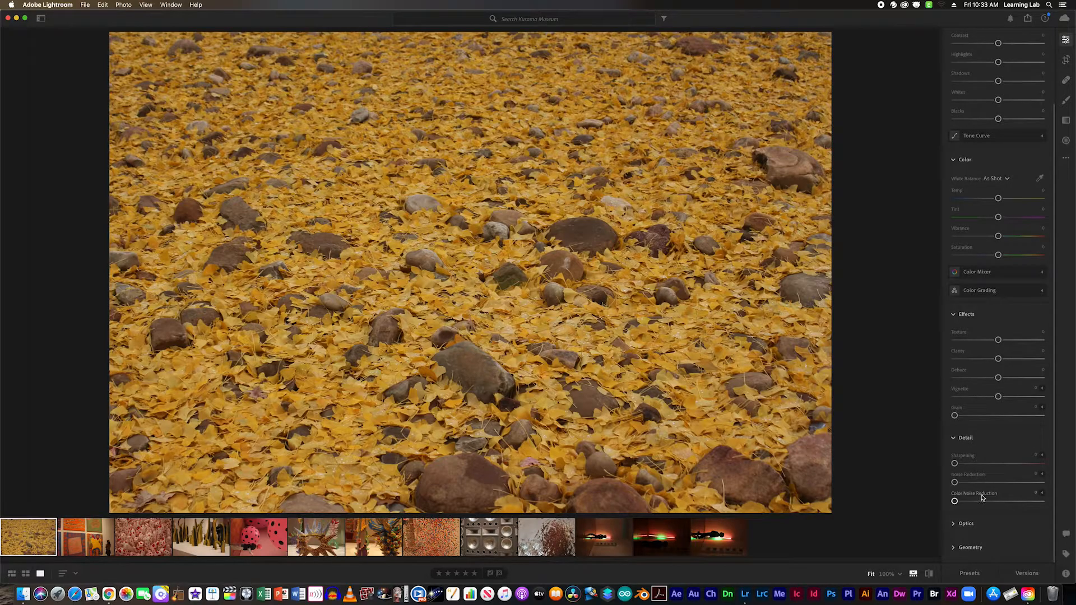
left_click(984, 524)
left_click(990, 552)
scroll(1053, 280, "up", 10)
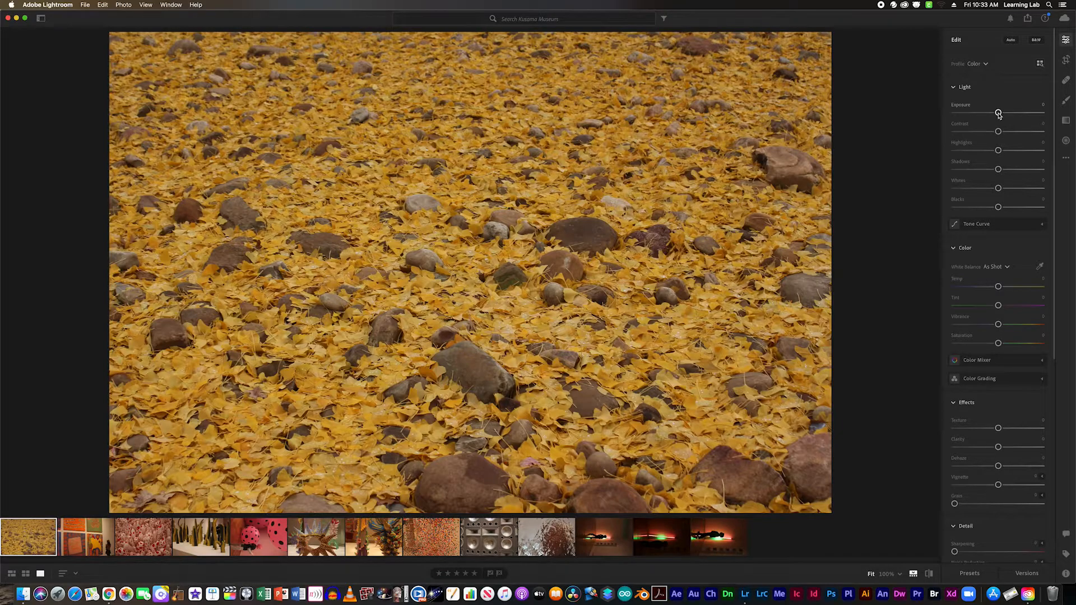
- Set the leaves photo's exposure to +0.22, slightly raise contrast, highlights and shadows, and lower whites and blacks
left_click_drag(998, 115, 1001, 116)
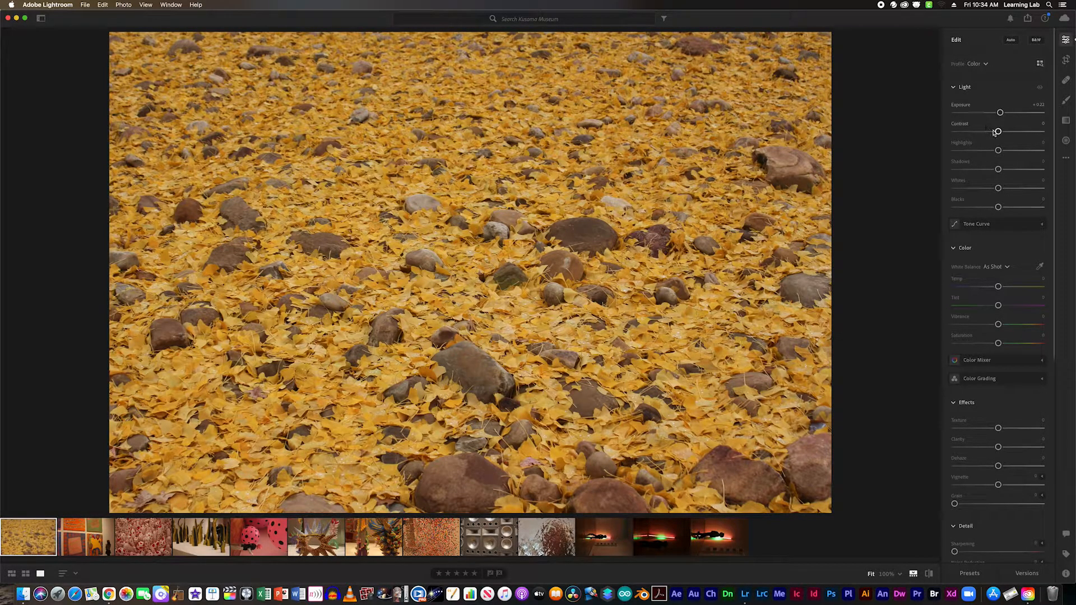
left_click_drag(997, 136, 985, 211)
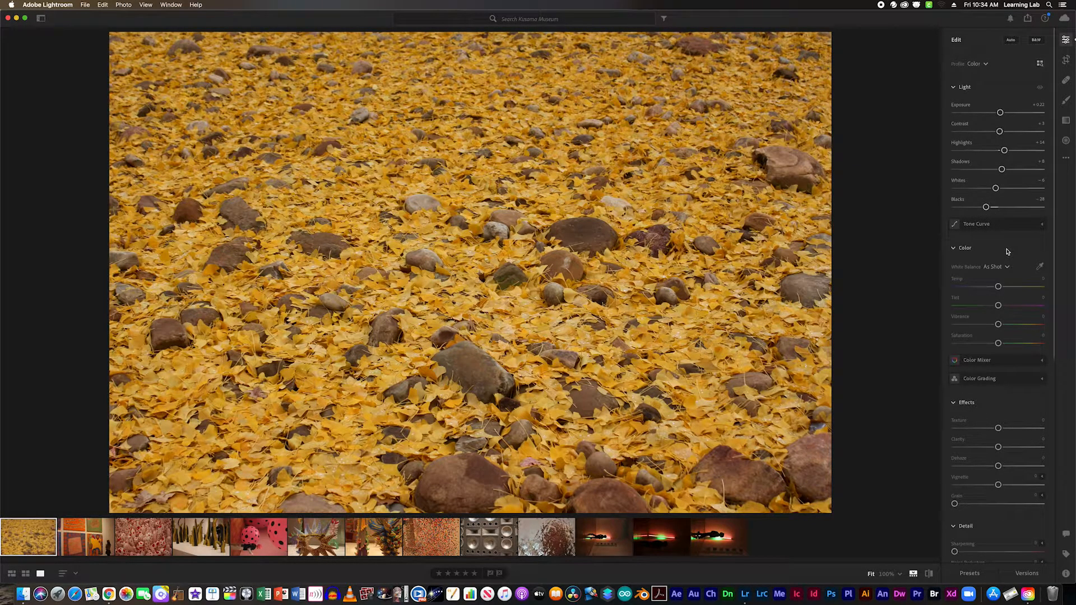
- Try a slightly cooler temperature and Auto white balance on the leaves photo, and return white balance to As Shot
scroll(1007, 254, "down", 1)
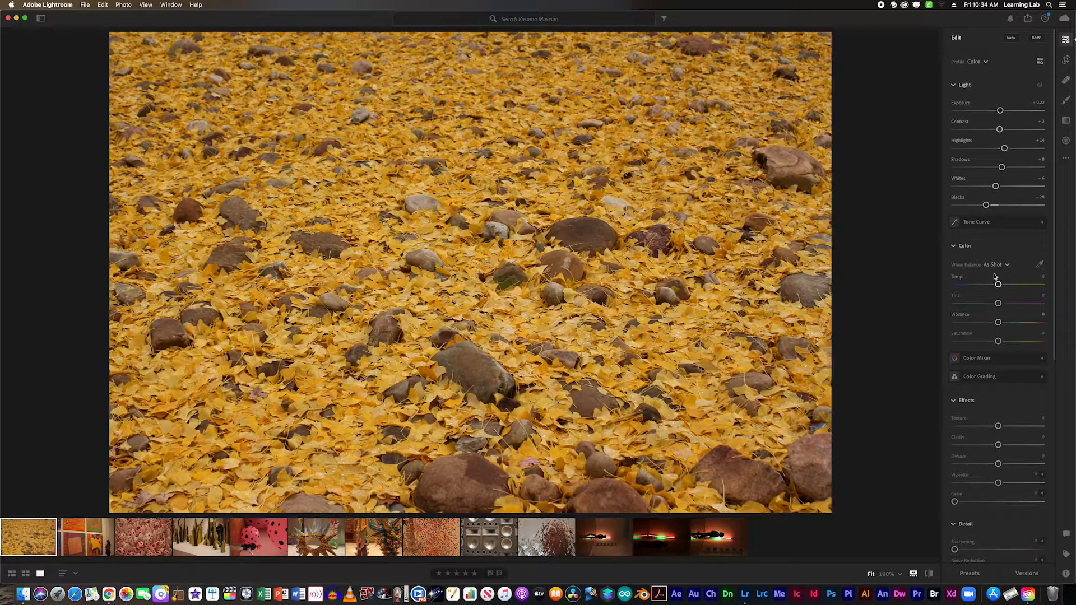
mouse_move(999, 286)
left_mouse_down()
mouse_move(1016, 285)
mouse_move(965, 284)
mouse_move(1010, 292)
mouse_move(996, 285)
left_mouse_up()
left_click(1007, 266)
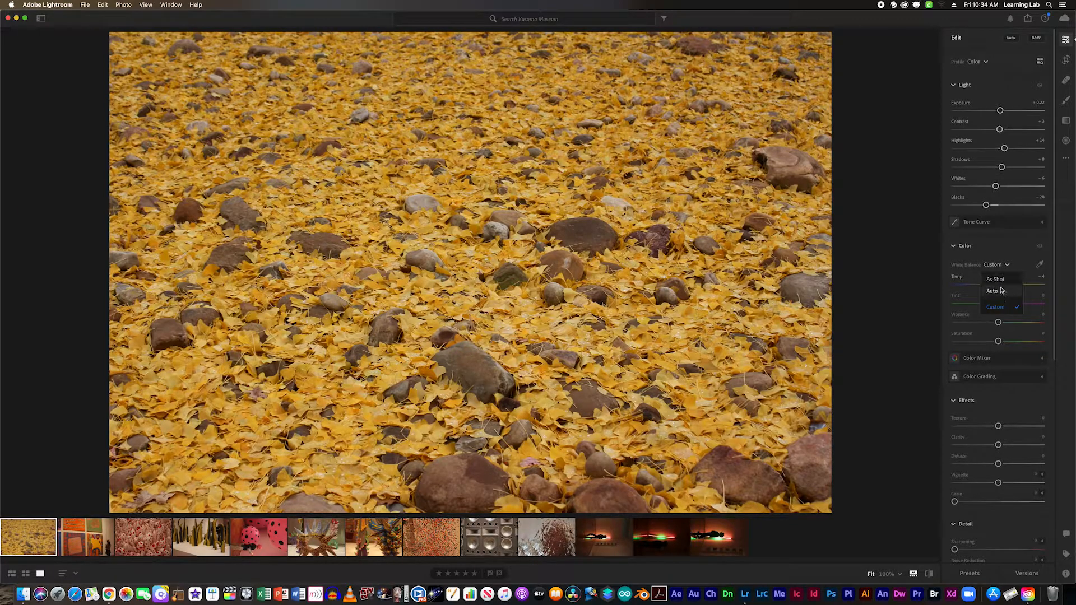
left_click(998, 292)
left_click(1000, 266)
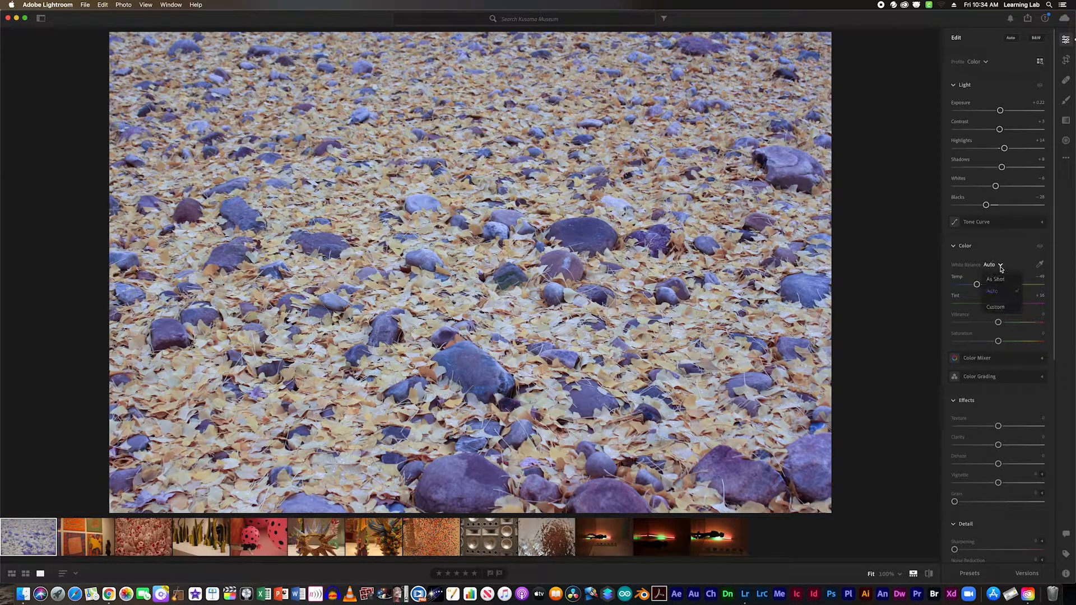
left_click(996, 280)
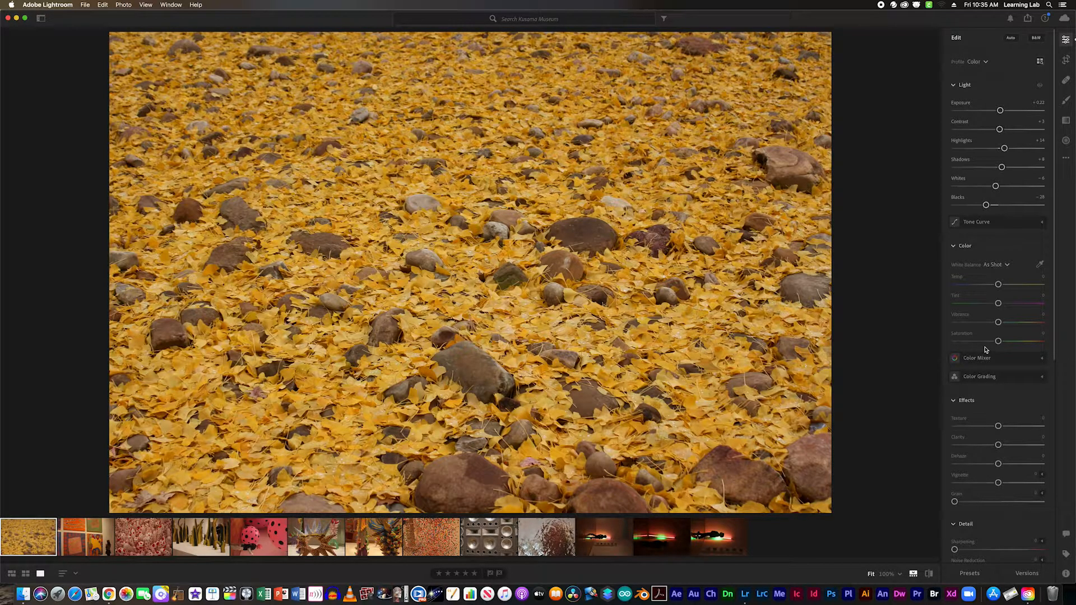
- Undo the white balance, temperature and light adjustments made to the leaves photo
key("super+shift+z")
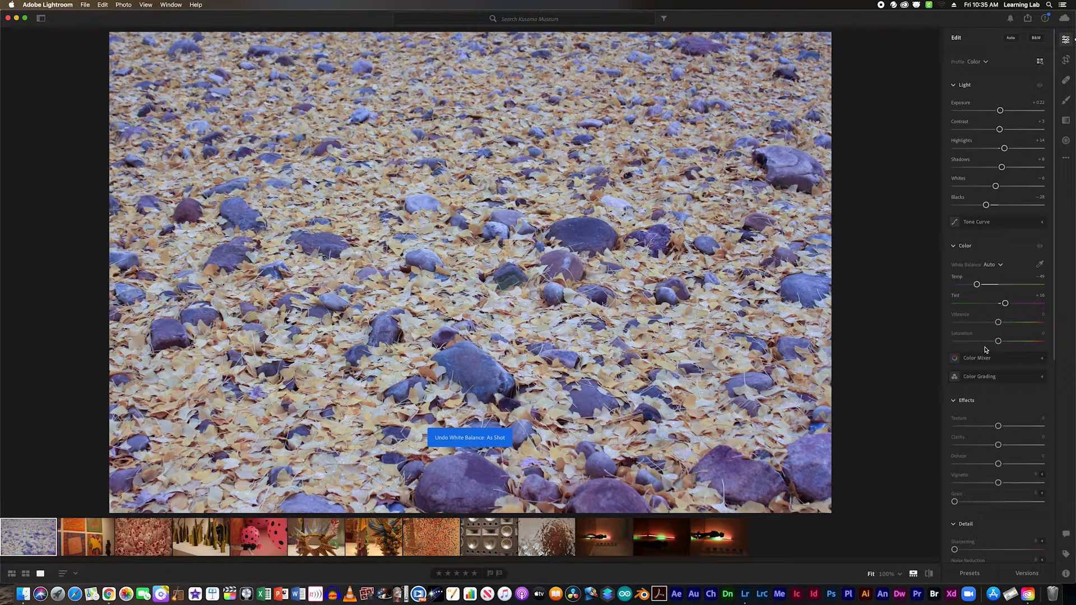
key("super+z")
key("super+z")
key("super+z")
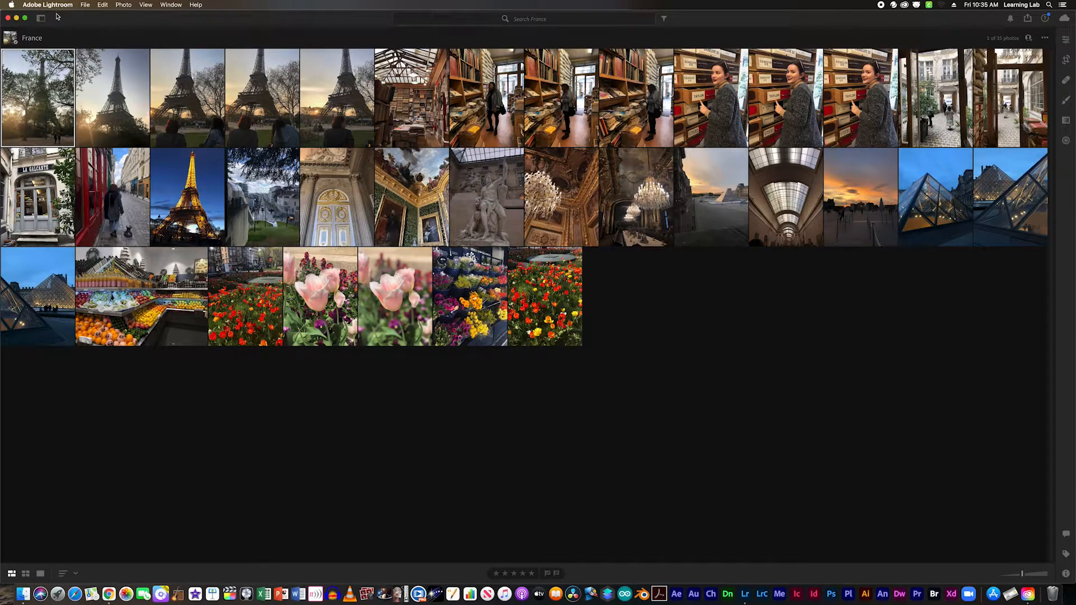
- Show the Photos panel again, open the Kusama Museum album, and reopen its yellow leaves photo for editing
left_click(145, 5)
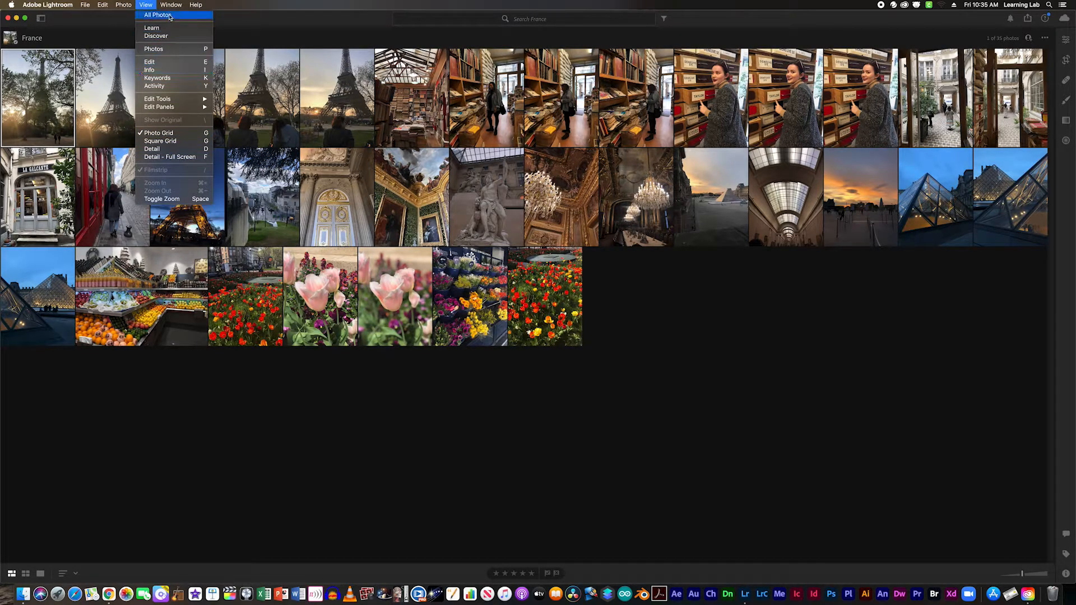
left_click(154, 50)
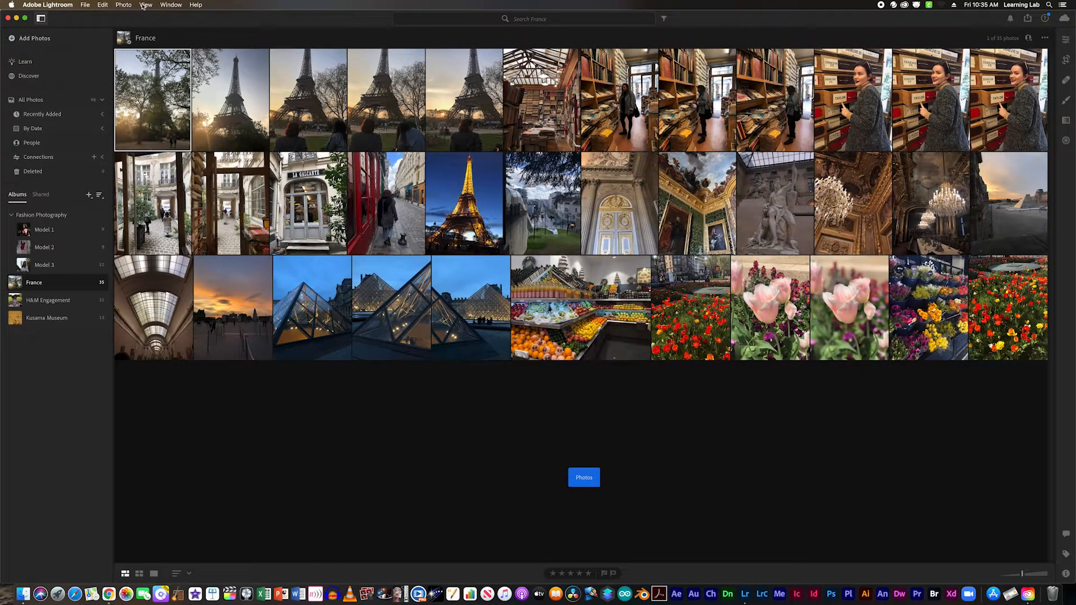
left_click(145, 6)
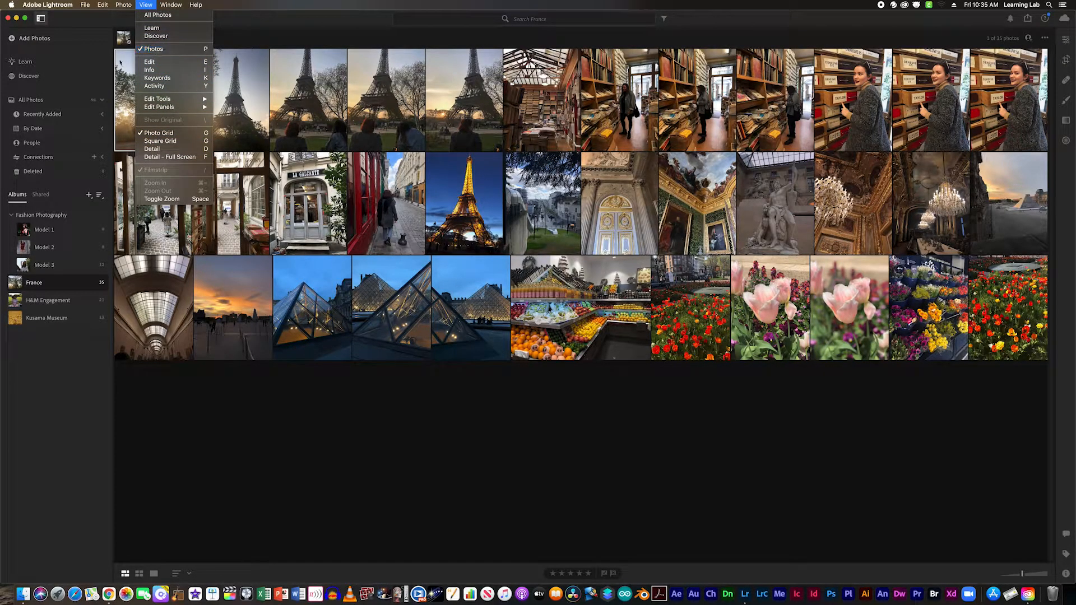
left_click(51, 324)
left_click(52, 319)
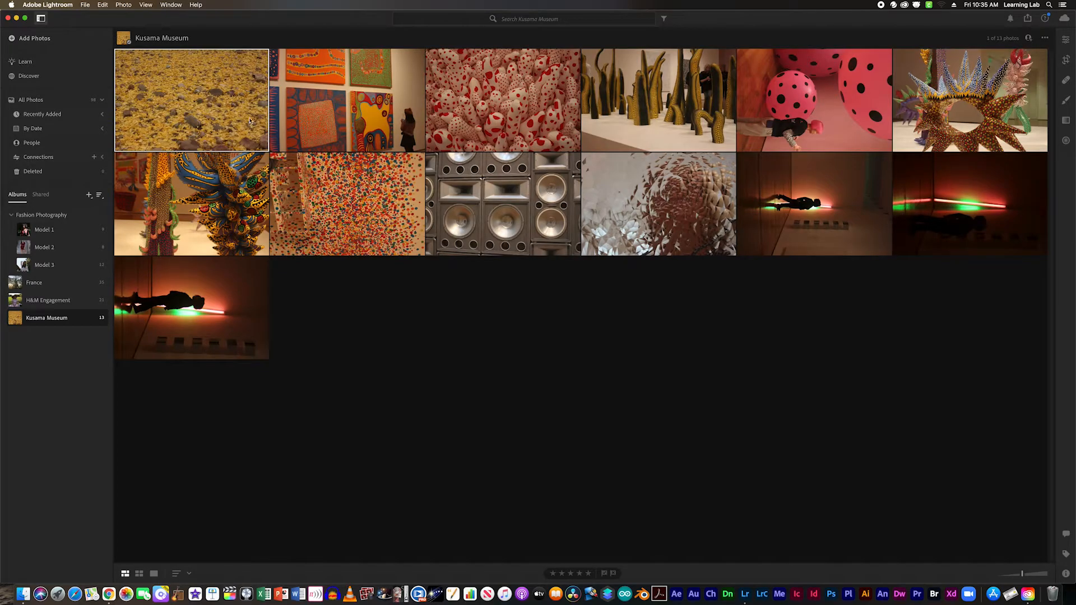
key("e")
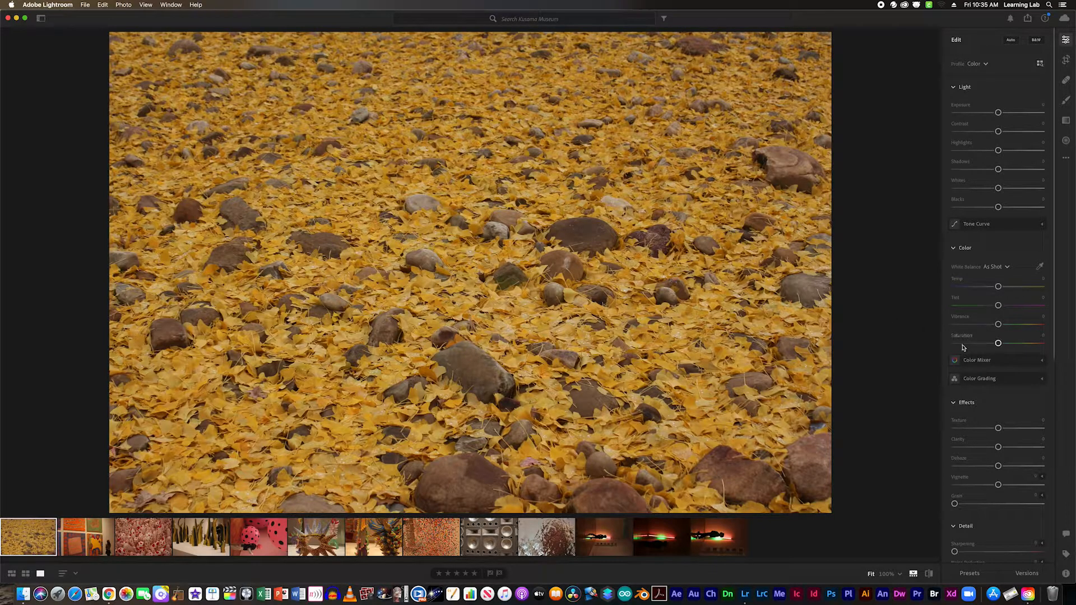
- Open the gallery paintings photo and crop its right side to cut out the woman in the beret
scroll(1012, 429, "down", 1)
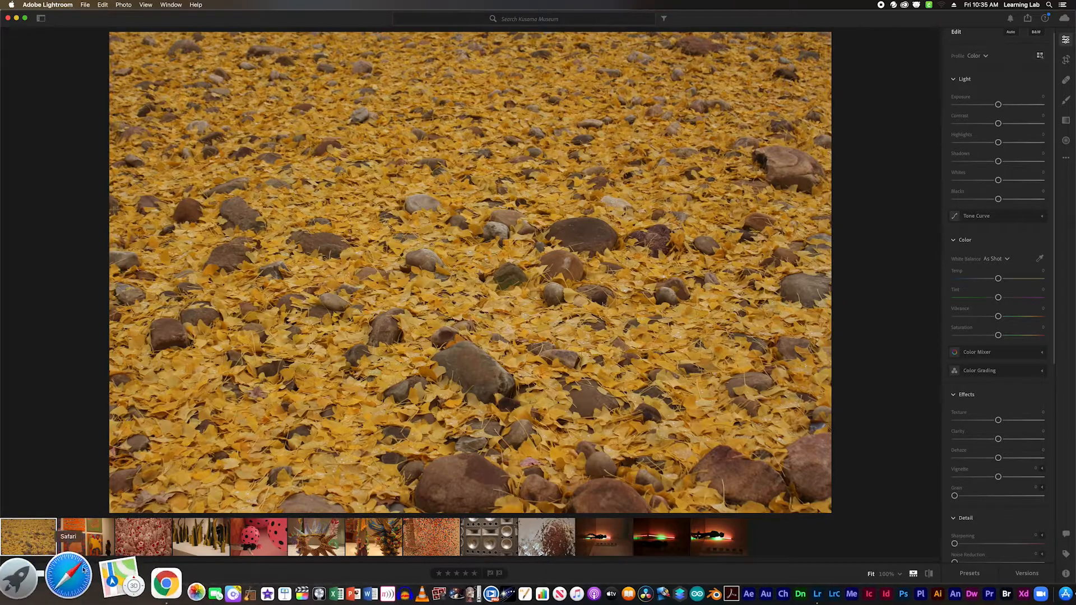
left_click(88, 530)
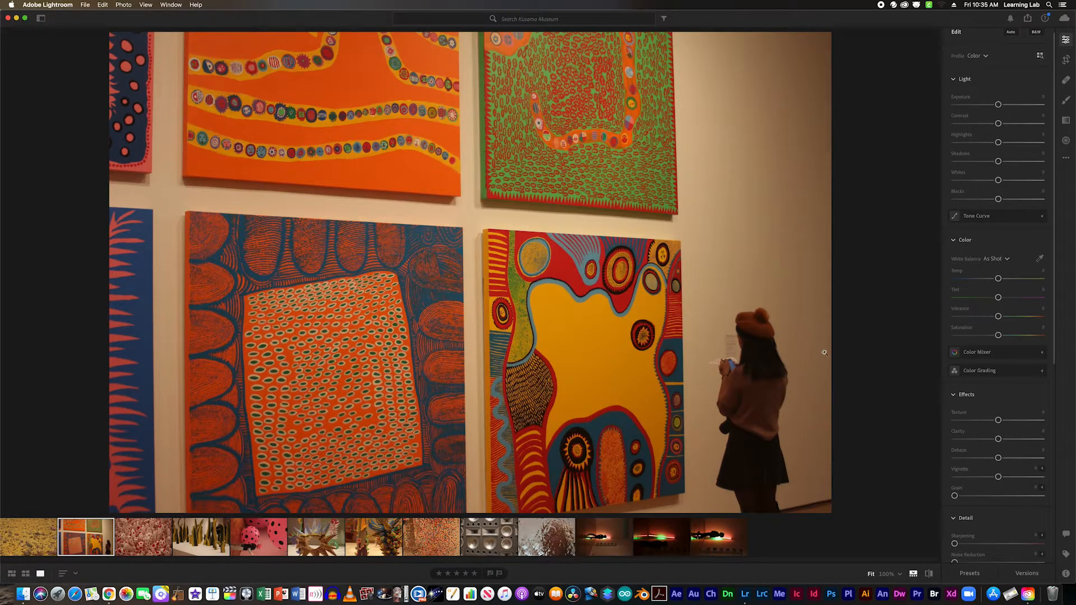
left_click(1066, 60)
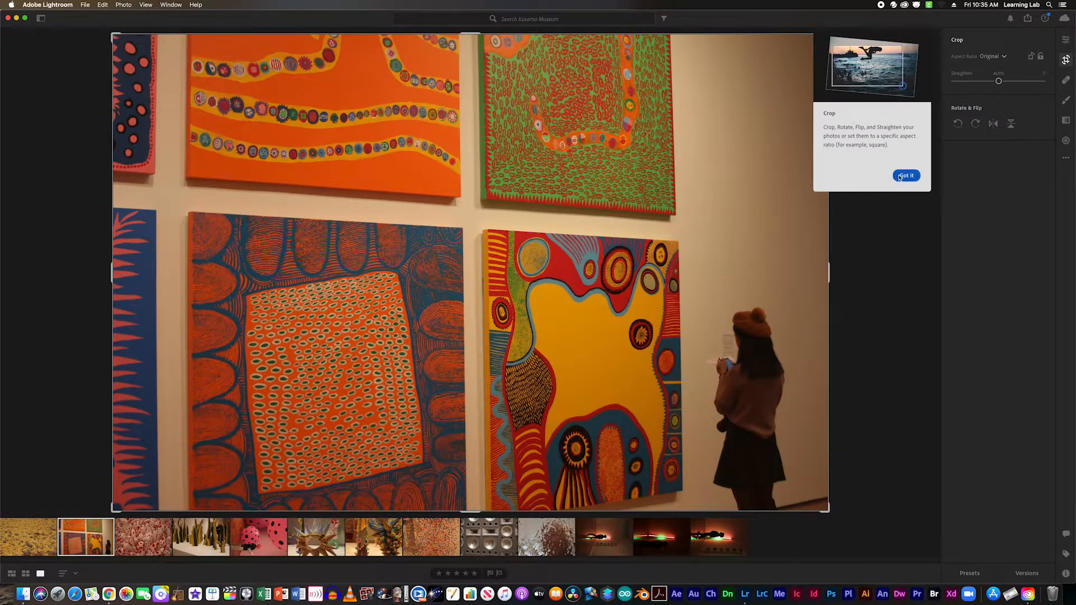
left_click(934, 74)
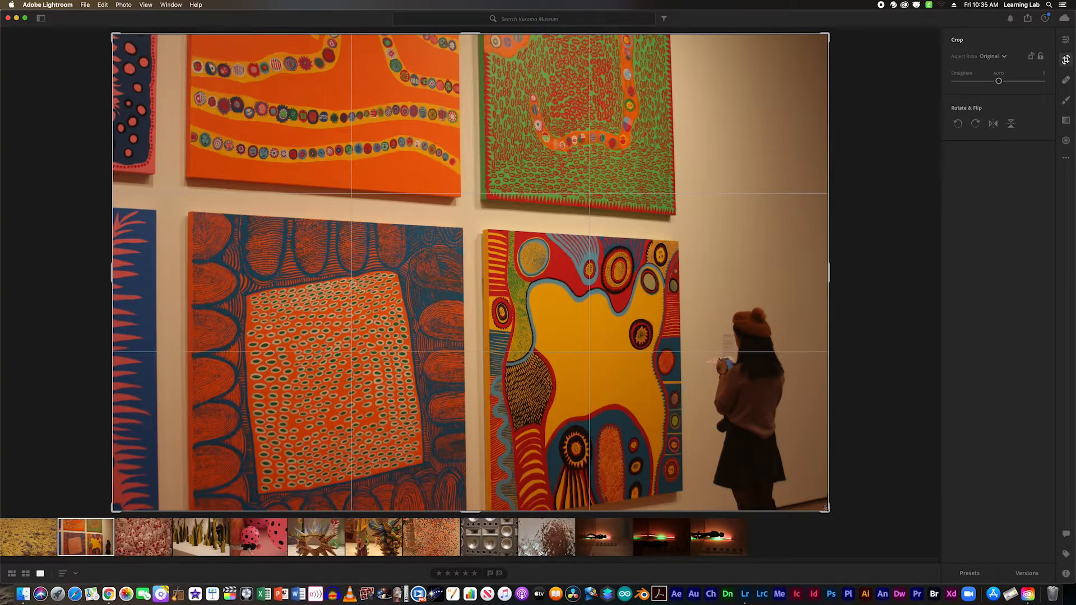
left_click_drag(823, 508, 761, 507)
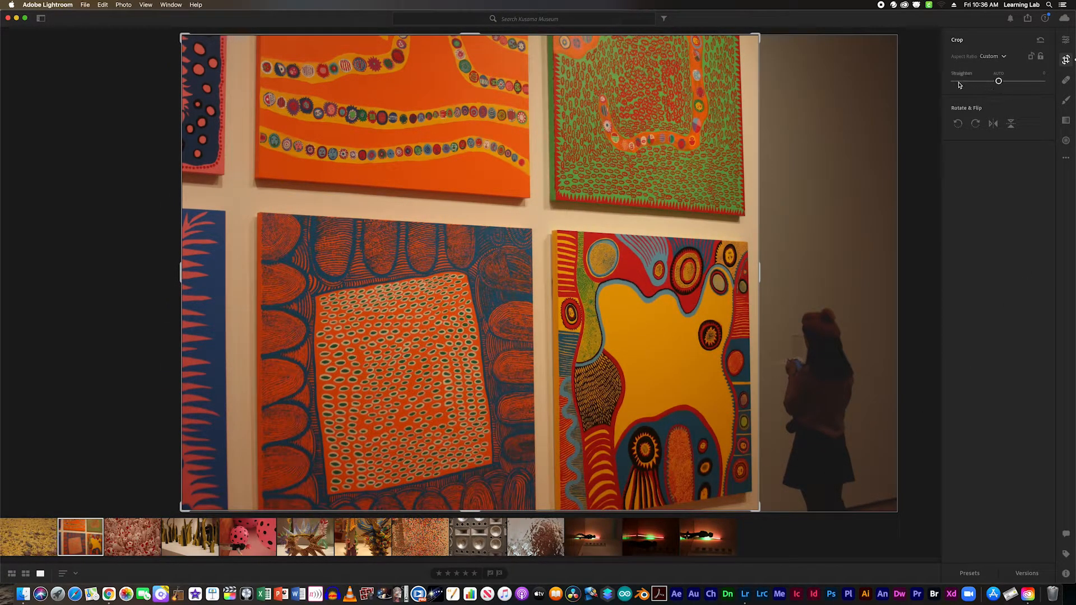
- Try automatic straightening on the cropped paintings photo, test stronger angles, and set Straighten to about -0.21
left_click(998, 75)
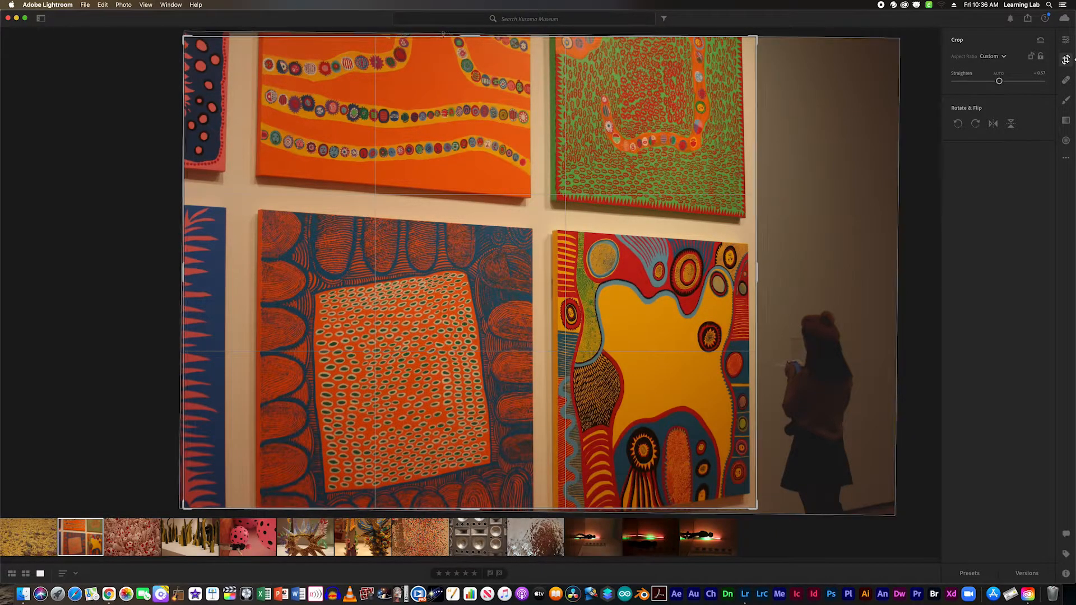
left_click_drag(999, 82, 1017, 79)
left_click_drag(1018, 80, 998, 82)
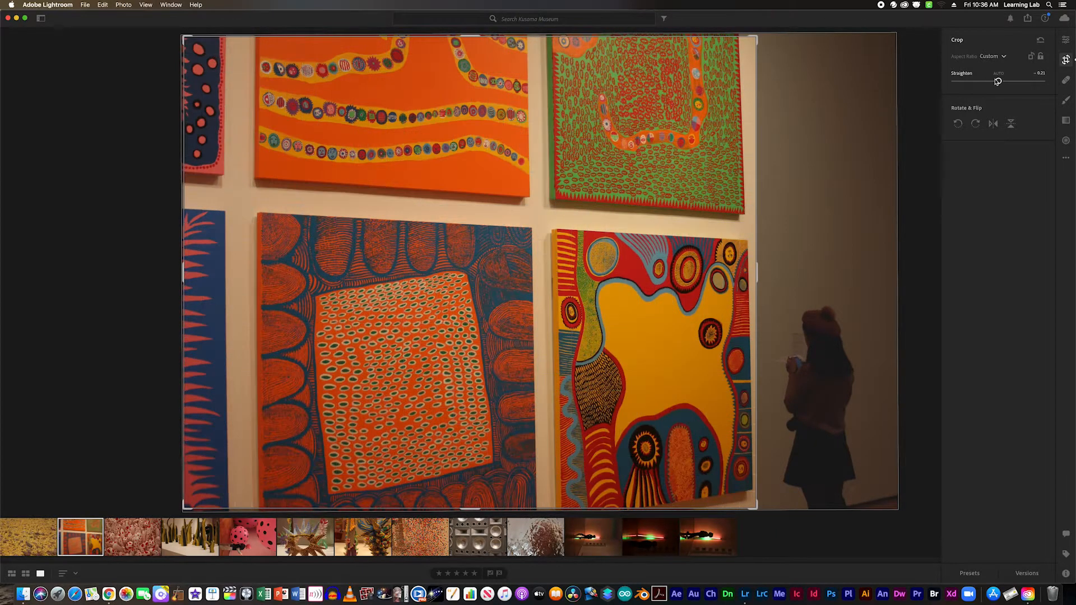
- Rotate the paintings photo counterclockwise through a full turn and mirror it horizontally
left_click(957, 125)
left_click(957, 124)
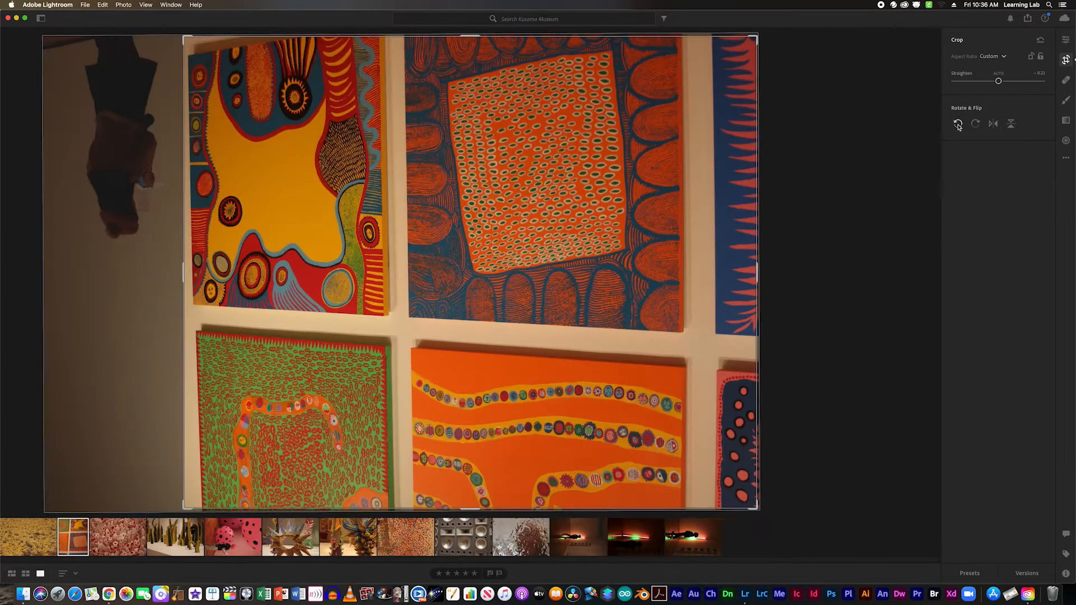
left_click(957, 125)
left_click(957, 125)
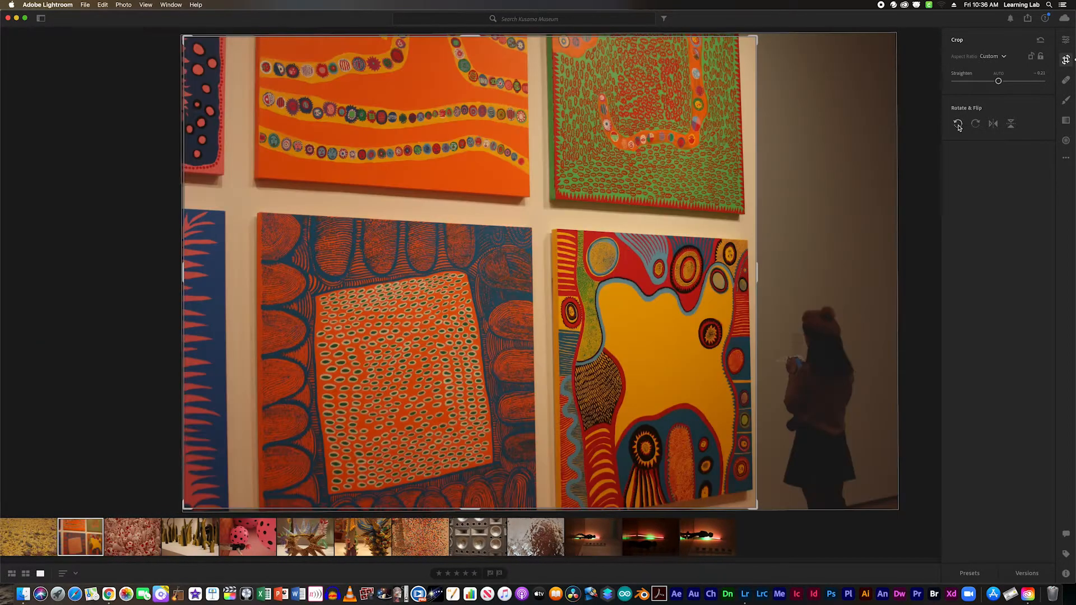
left_click(992, 124)
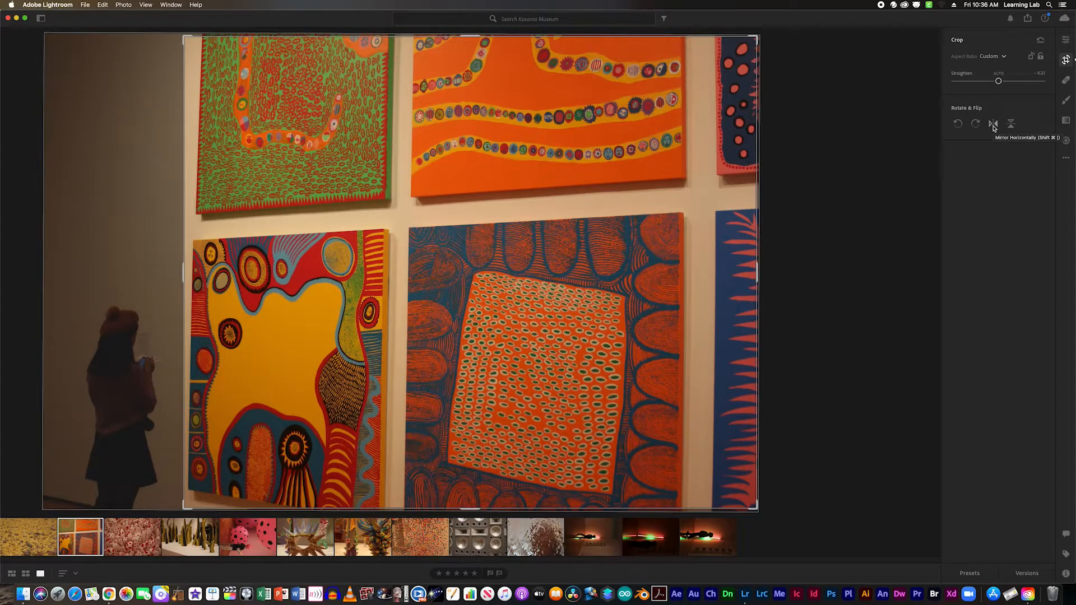
- Mirror the paintings photo horizontally again, and flip it vertically twice
left_click(992, 124)
left_click(1010, 124)
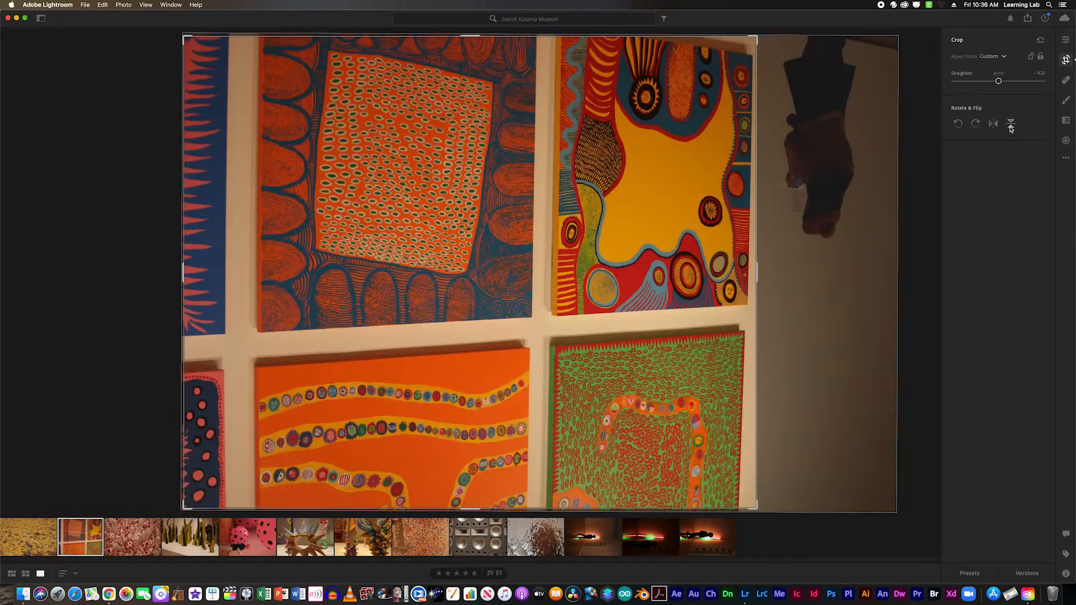
left_click(1010, 125)
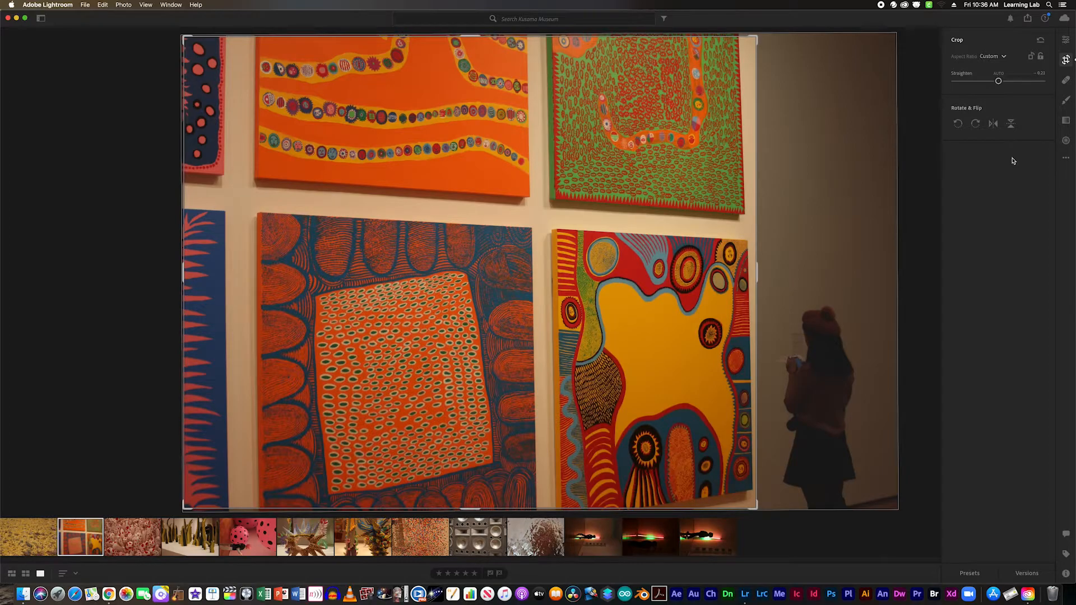
- Constrain the paintings photo's crop to a 7 x 5 aspect ratio, adjust the image's position within the frame, and apply the crop
left_click(1005, 57)
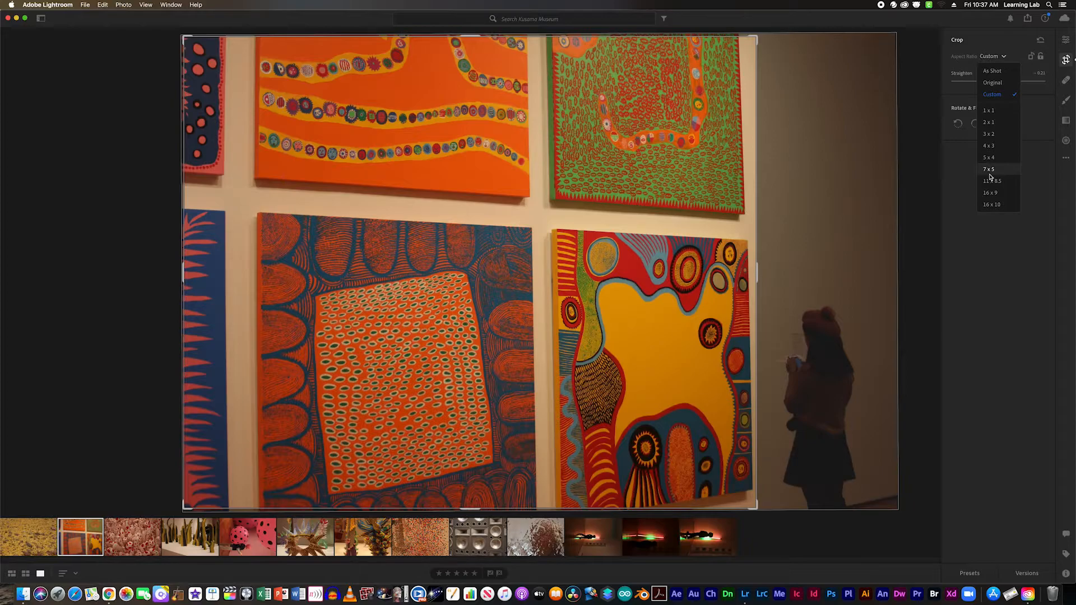
left_click(1015, 54)
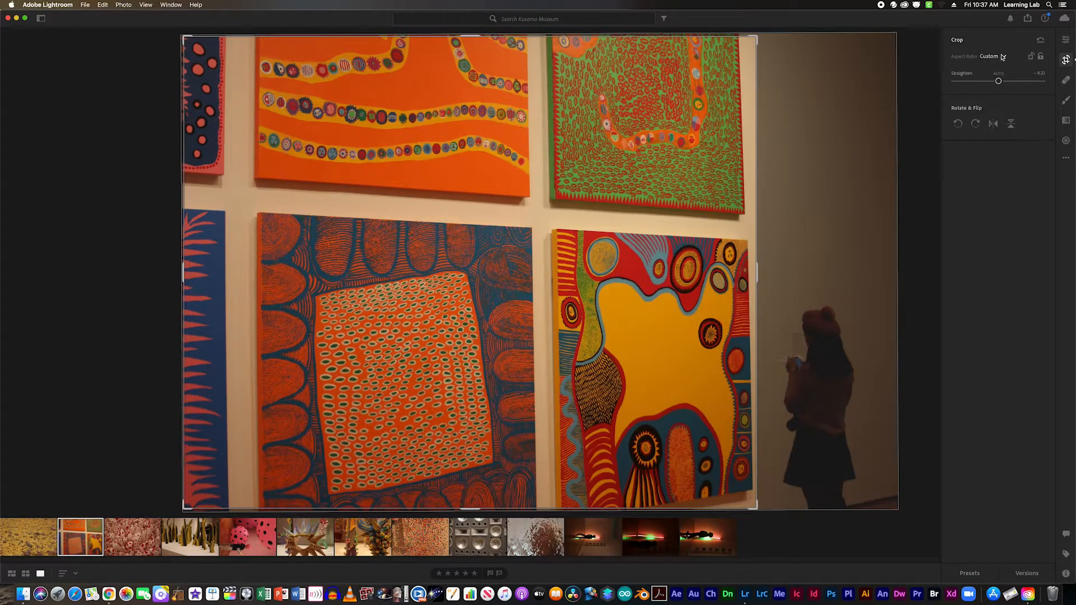
left_click(1004, 57)
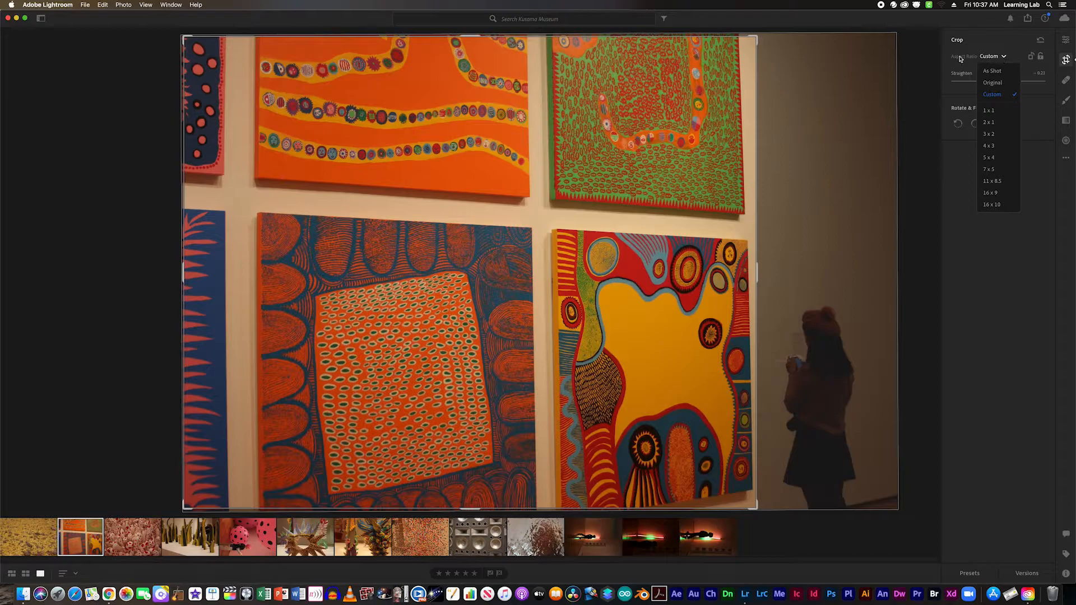
left_click(1004, 57)
left_click(1003, 59)
left_click(992, 170)
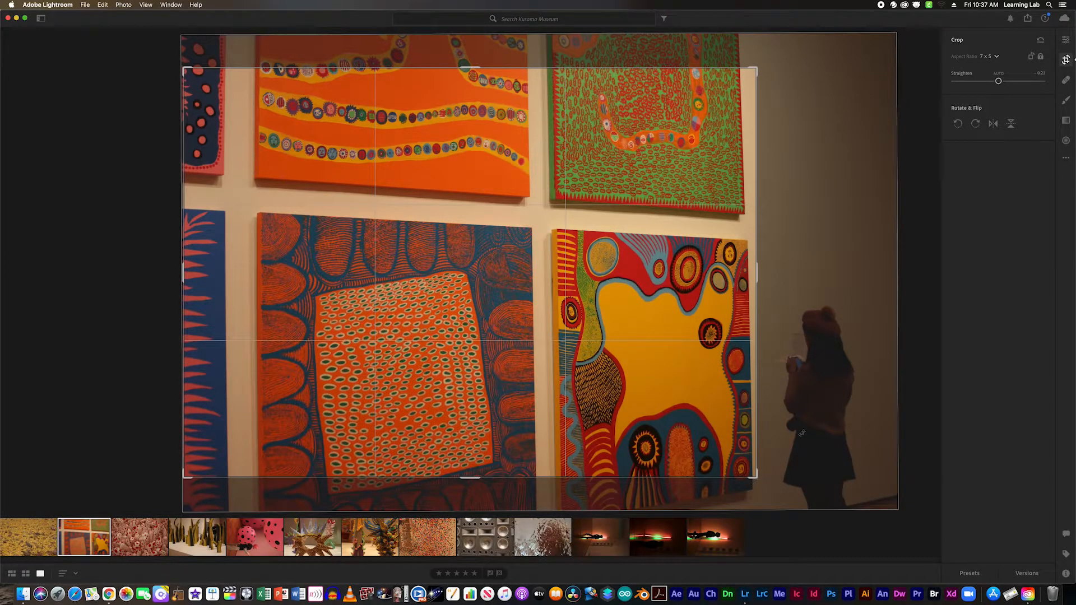
left_click_drag(621, 425, 639, 426)
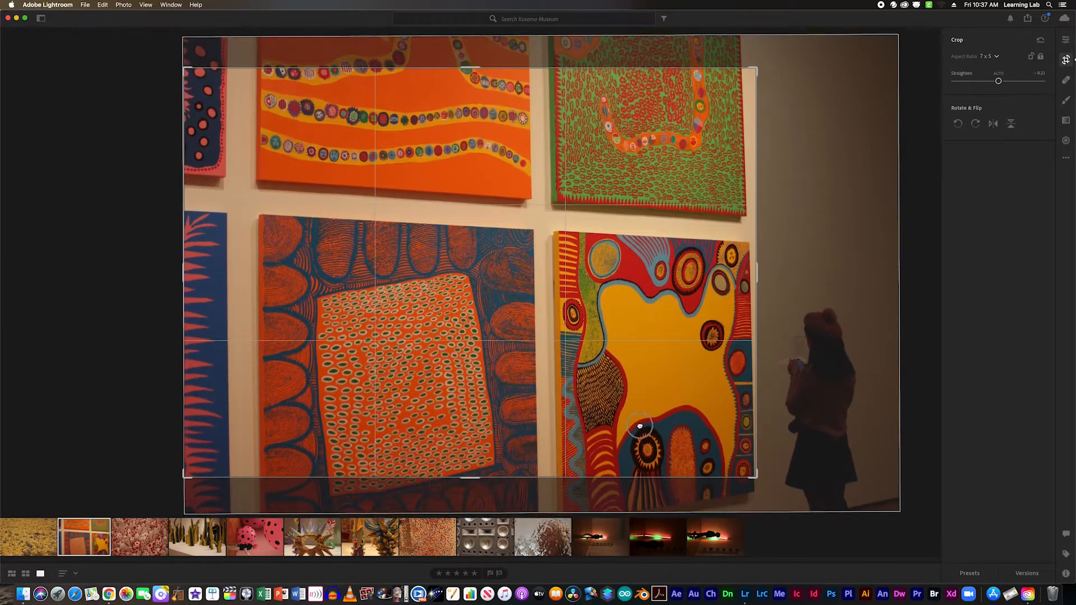
left_click(1066, 40)
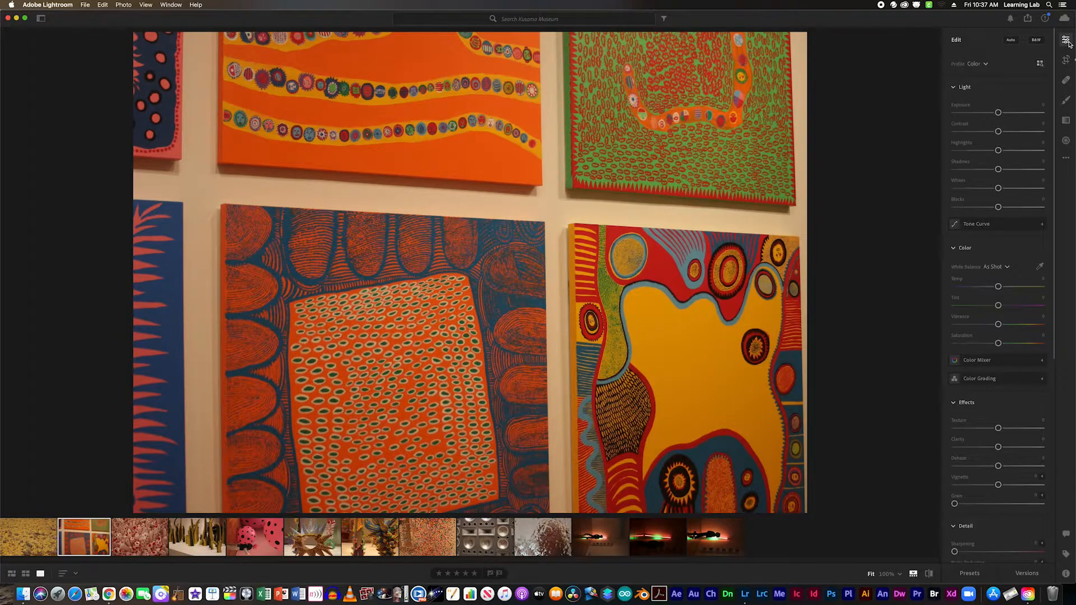
- Reopen the paintings photo's crop, enlarge the crop frame, and set the aspect ratio to As Shot
left_click(1067, 65)
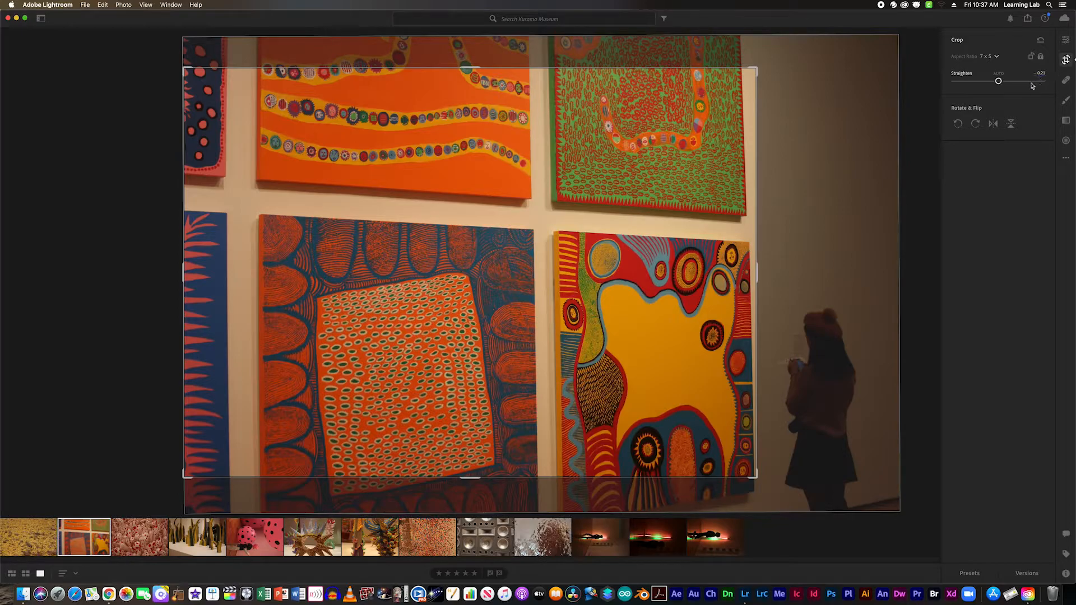
left_click_drag(753, 71, 799, 39)
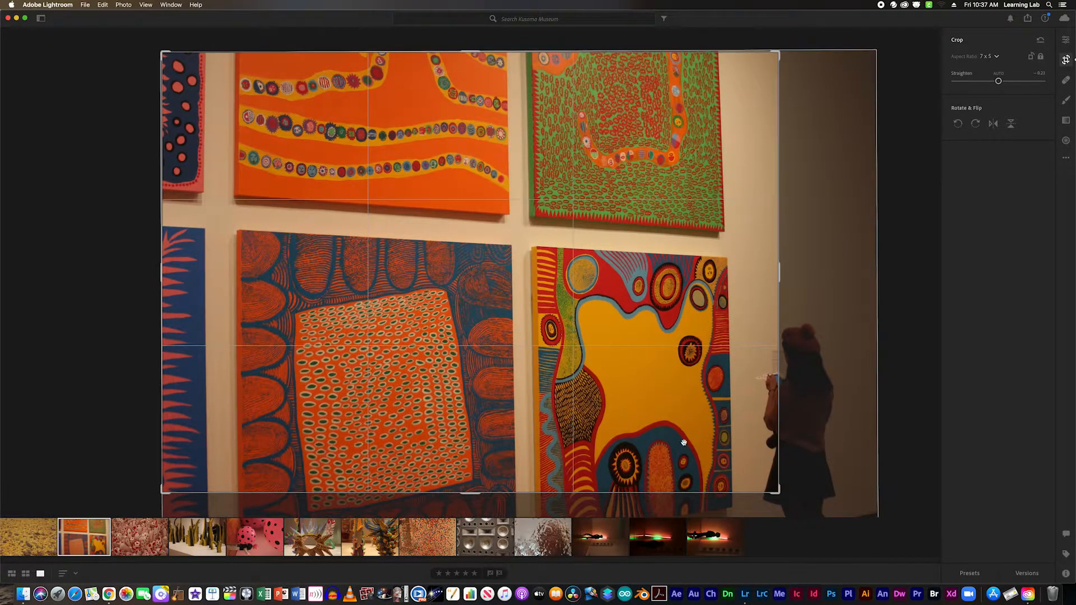
left_click(996, 56)
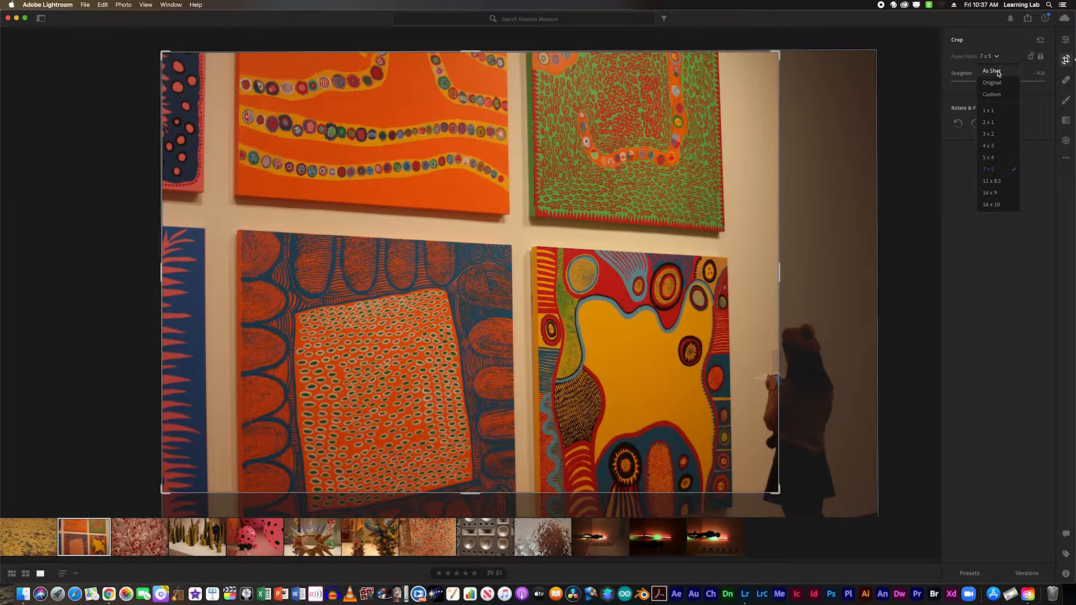
left_click(991, 70)
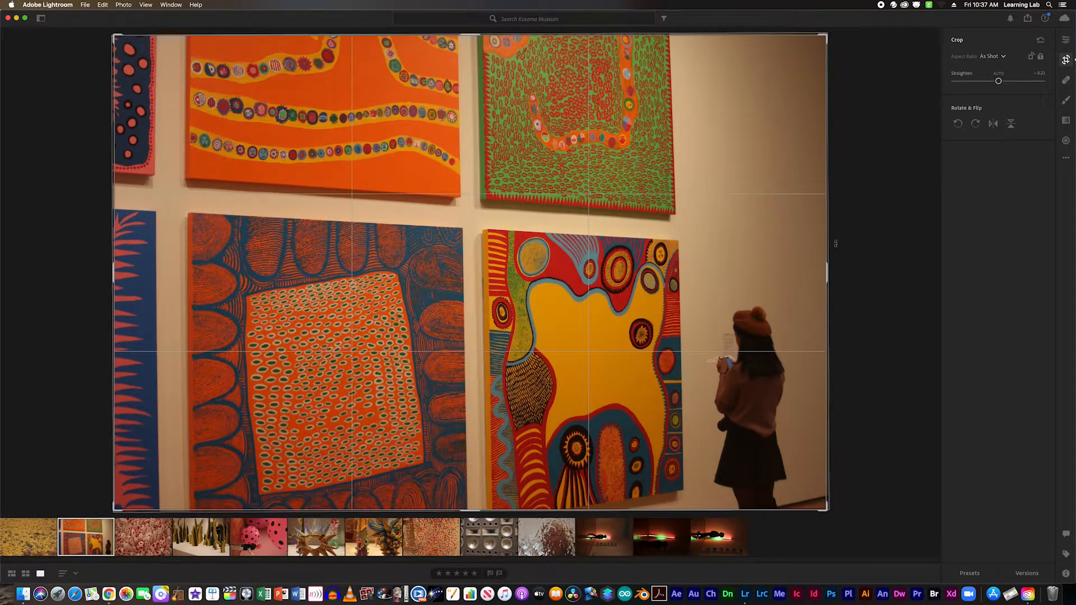
- Open the last neon-light silhouette photo in the album and rotate it counterclockwise a quarter turn
left_click(610, 541)
left_click(716, 548)
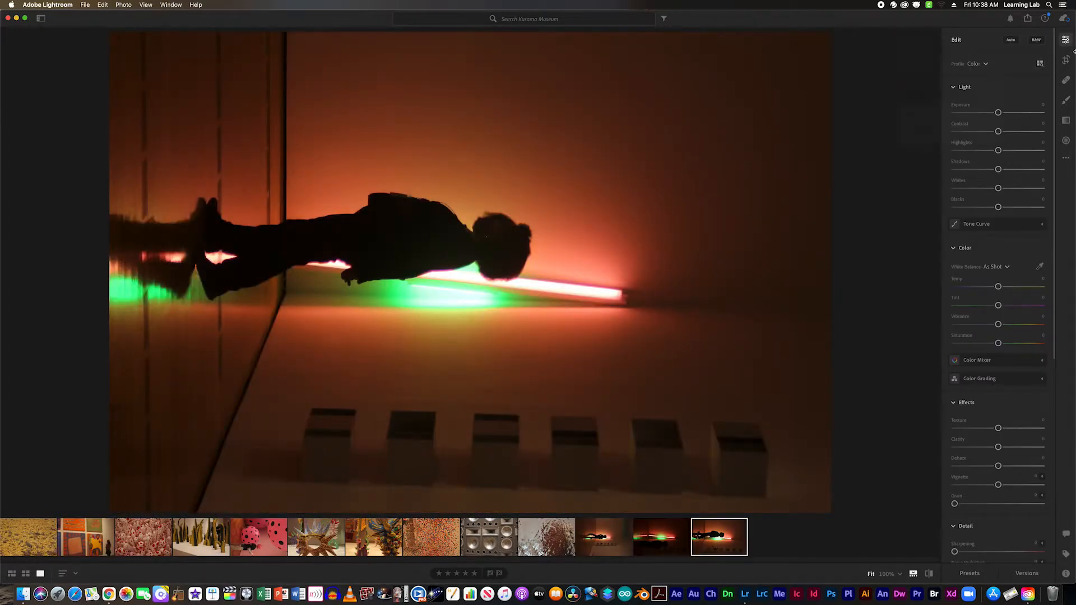
key("c")
left_click(958, 124)
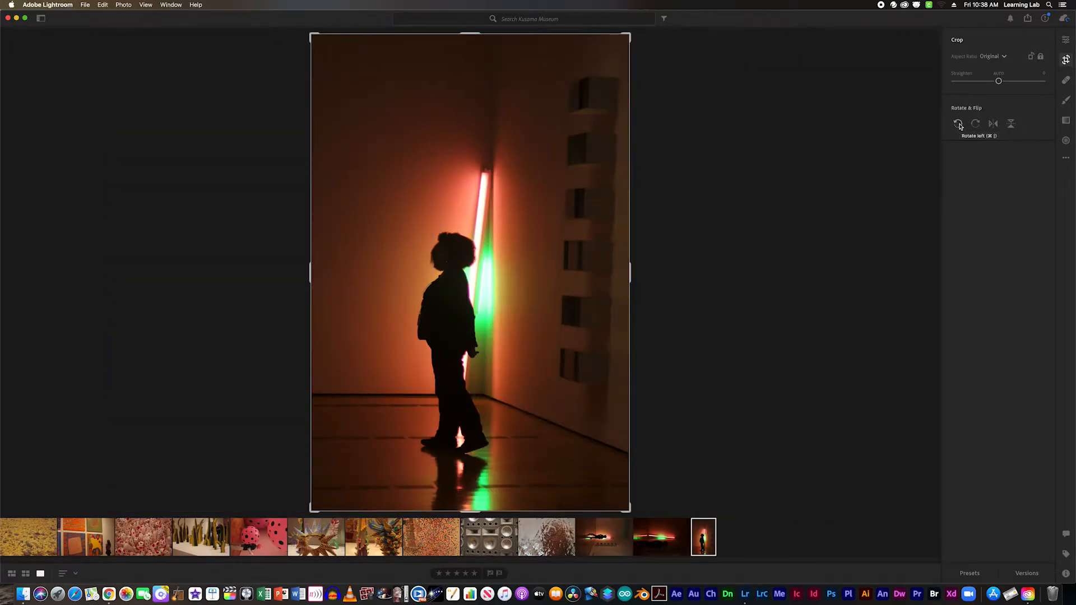
- Rotate the other two neon-light silhouette photos counterclockwise a quarter turn each
left_click(598, 548)
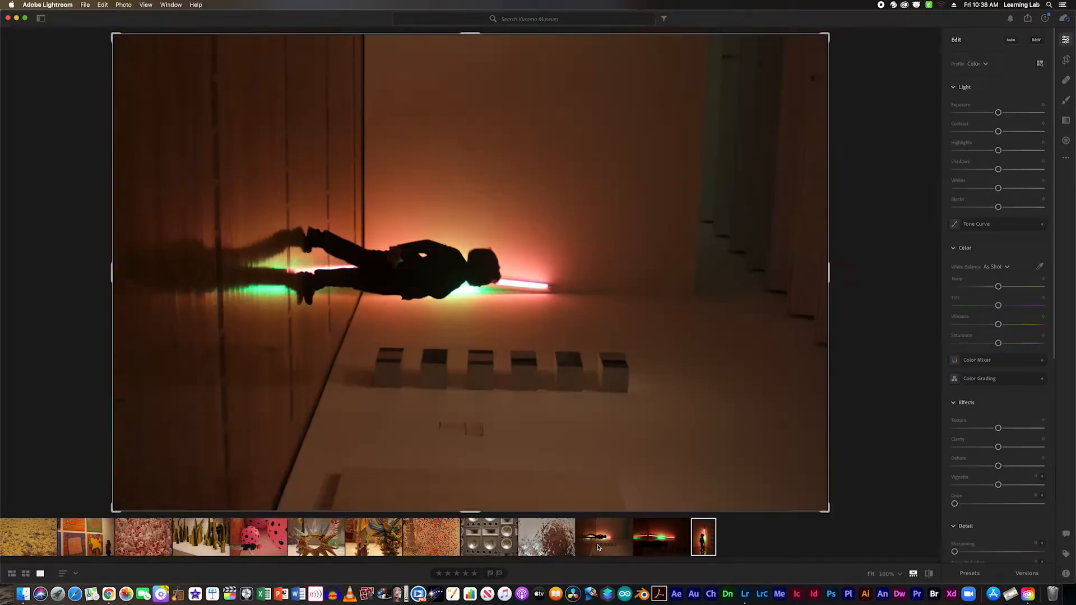
left_click(1066, 60)
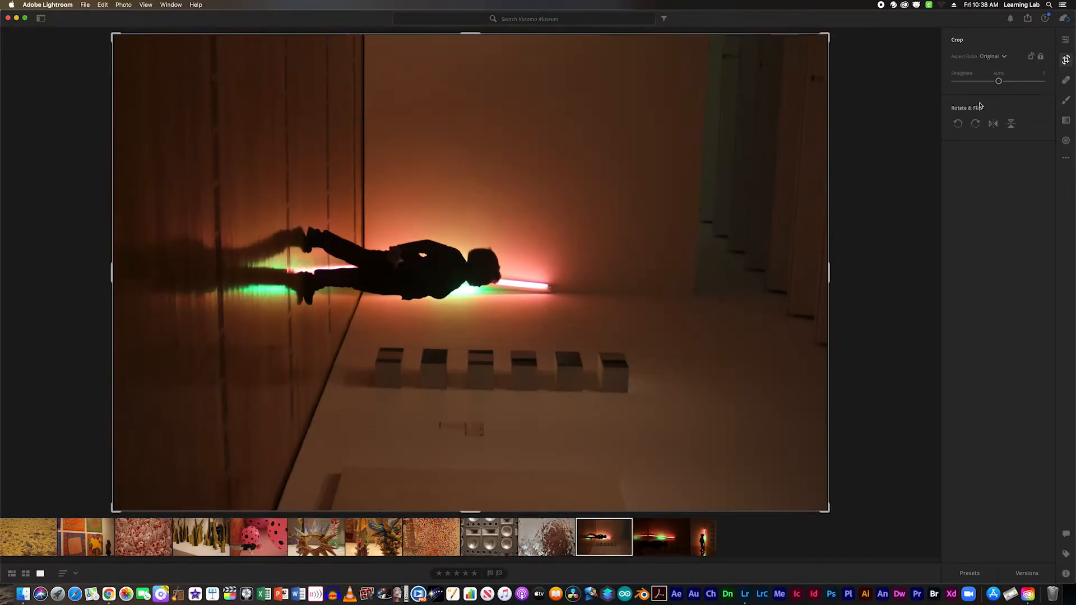
left_click(959, 128)
key("Right")
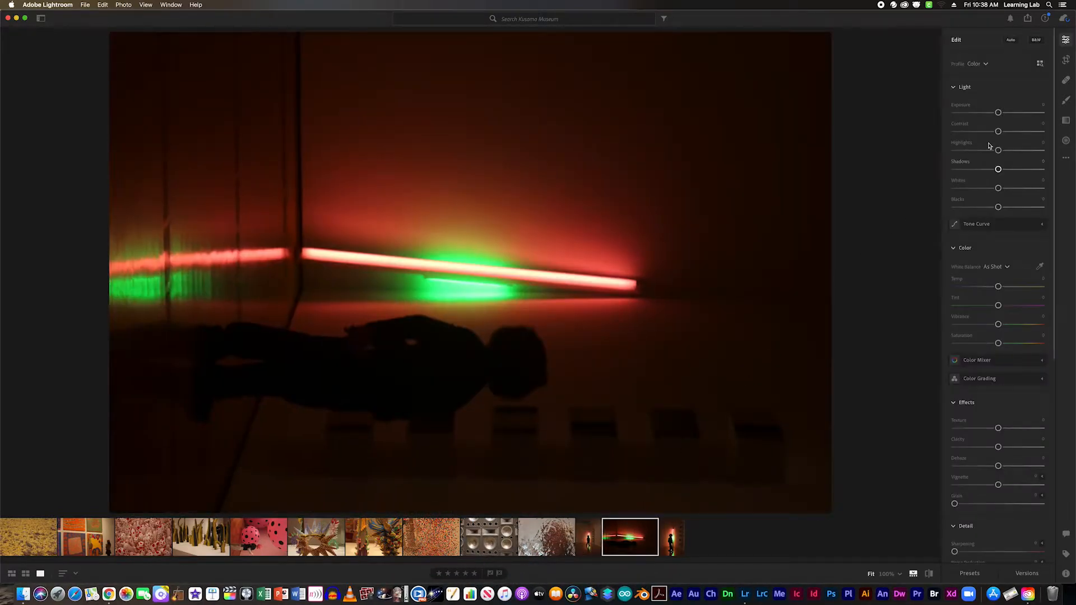
left_click(1065, 60)
left_click(958, 124)
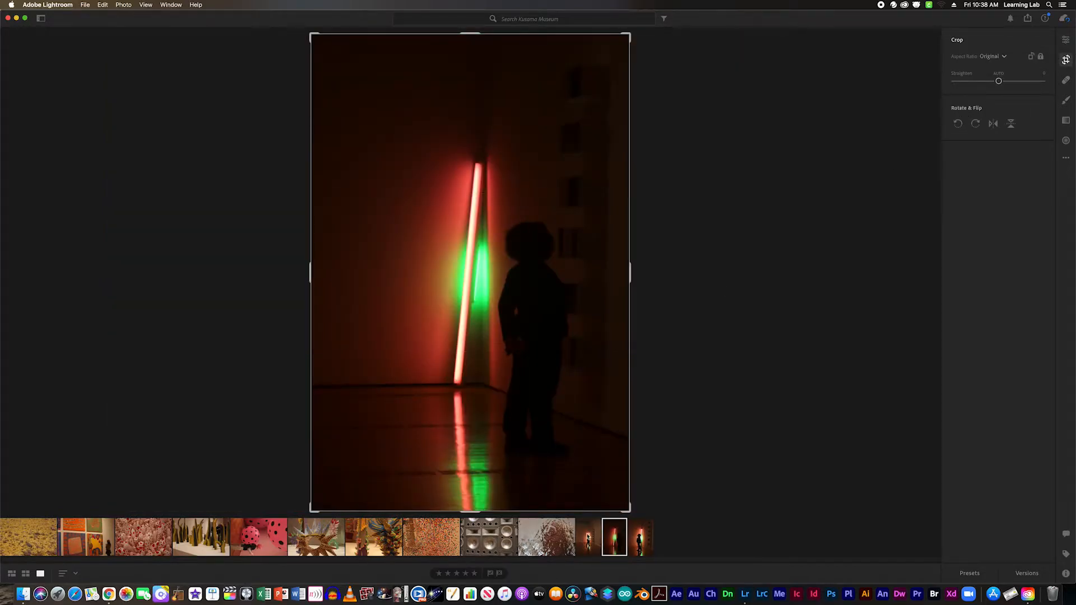
- Open the pink polka-dot balloons photo and rotate it counterclockwise a quarter turn
left_click(281, 550)
left_click(1065, 59)
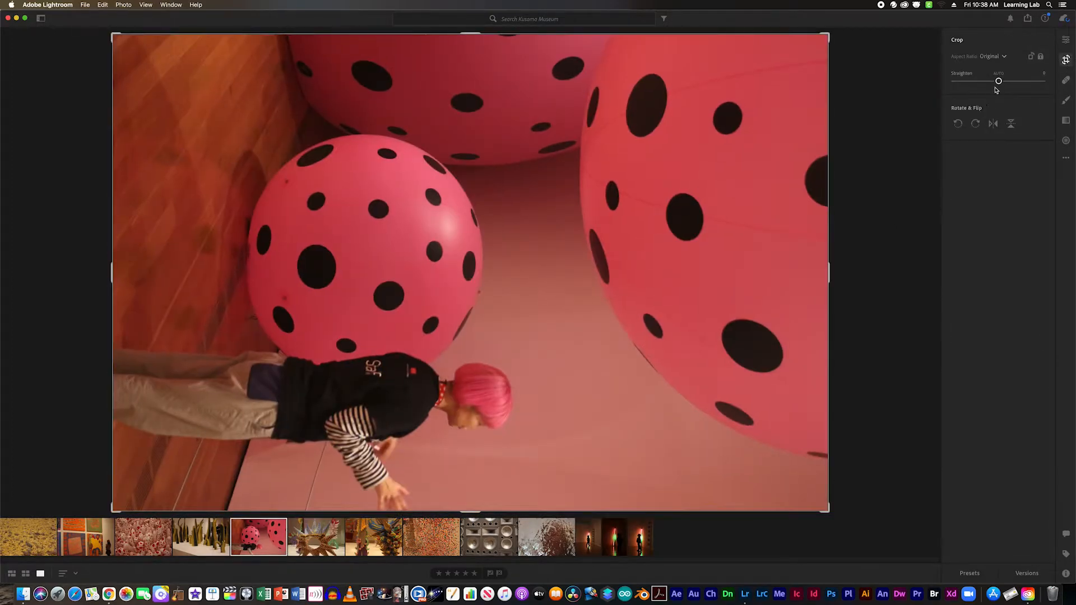
left_click(957, 123)
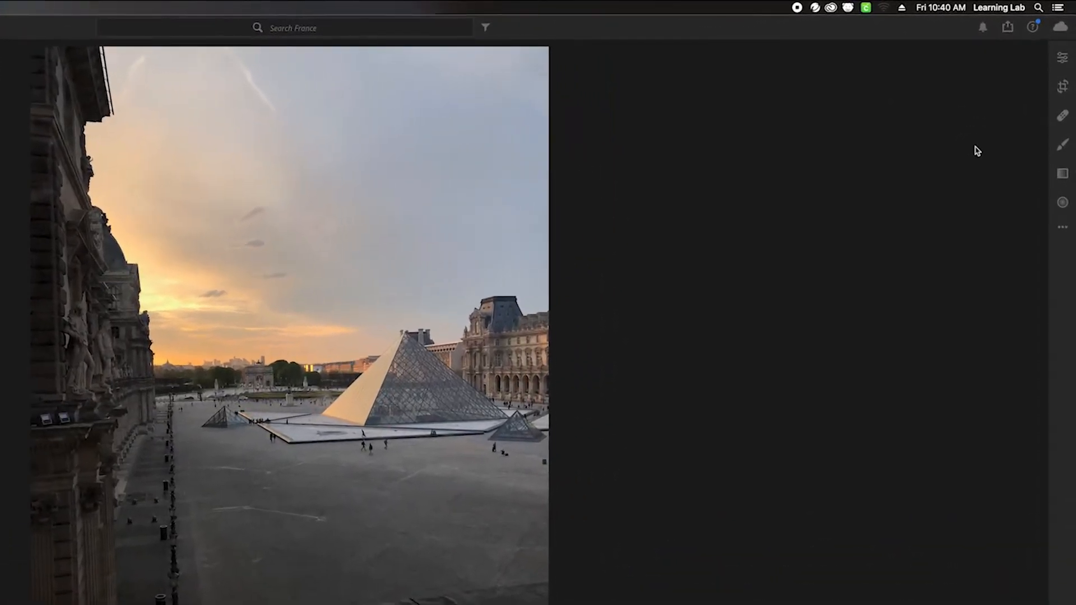
- Enlarge the Healing Brush slightly and heal away the person sitting near the small glass pyramid in the Louvre photo
left_click(1063, 116)
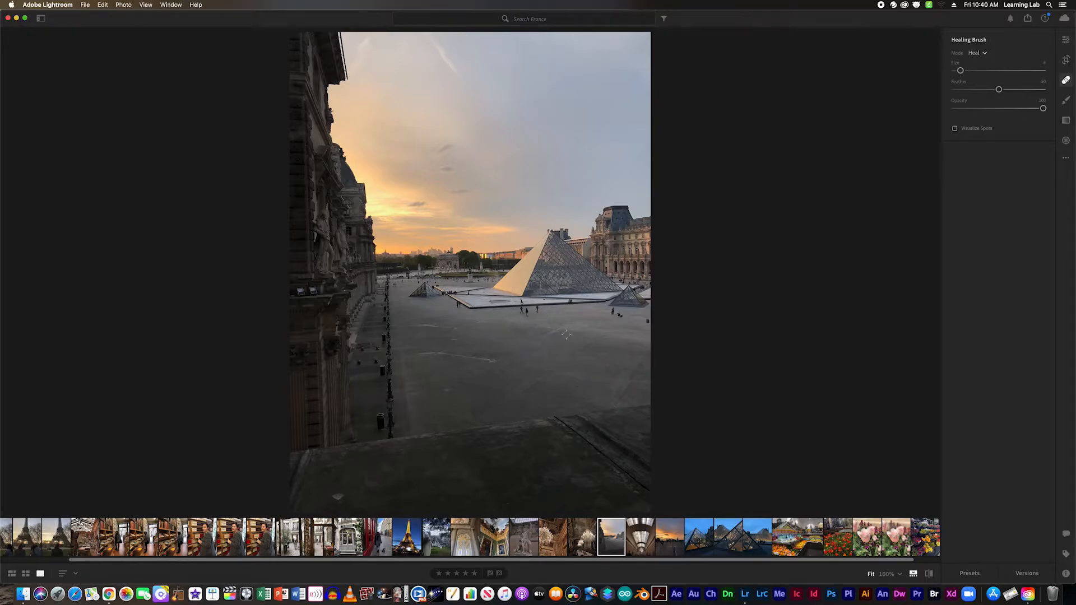
key("z")
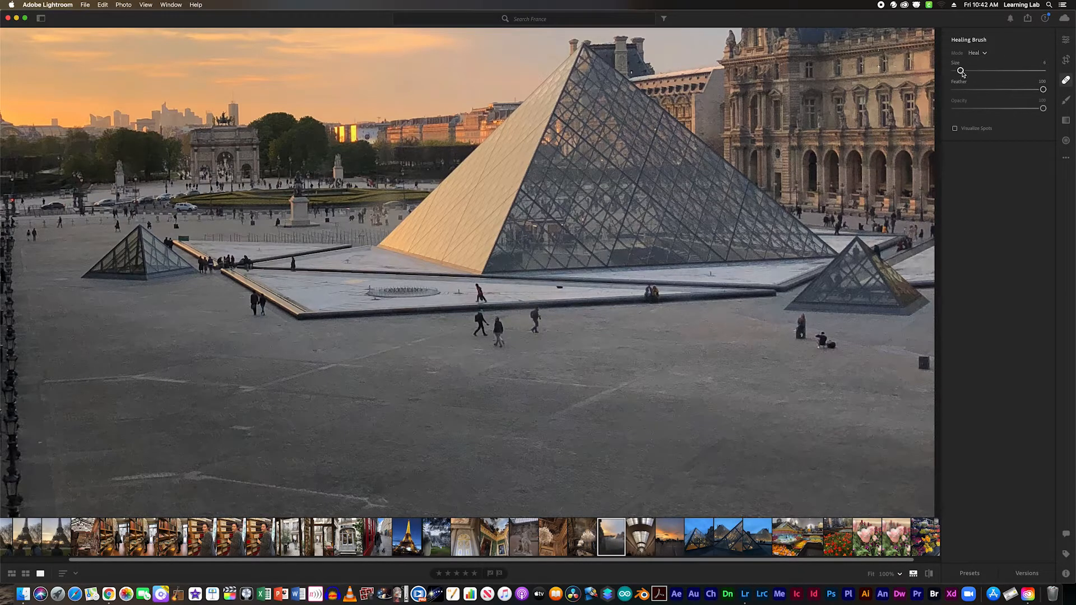
left_click_drag(960, 71, 965, 70)
left_click(823, 340)
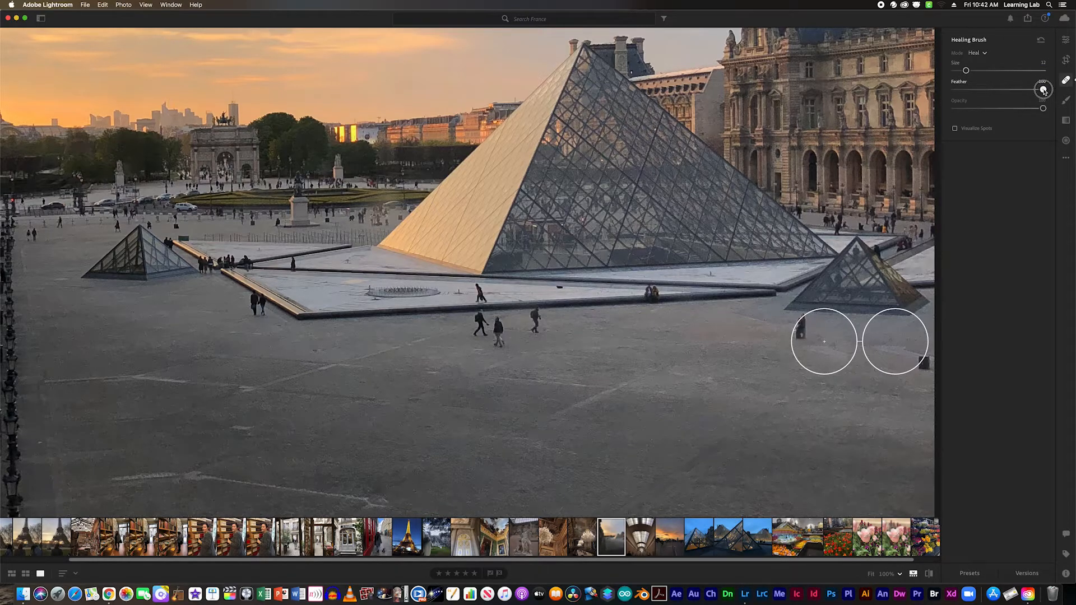
- Set the healed spot's feather to about 89 and leave the Healing Brush
left_click_drag(1042, 89, 1025, 93)
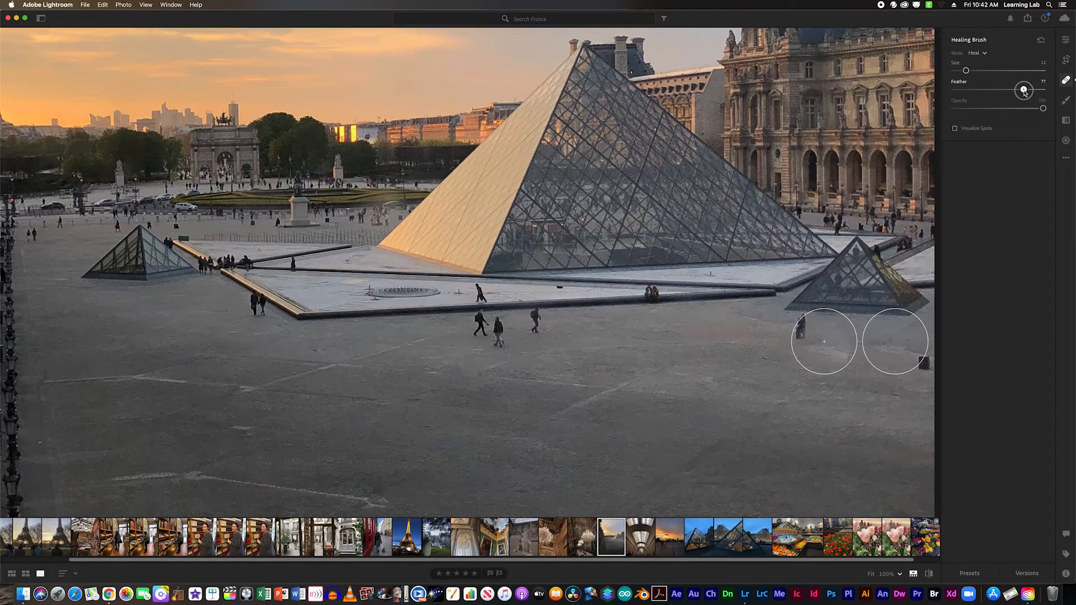
left_click_drag(1025, 92, 1033, 92)
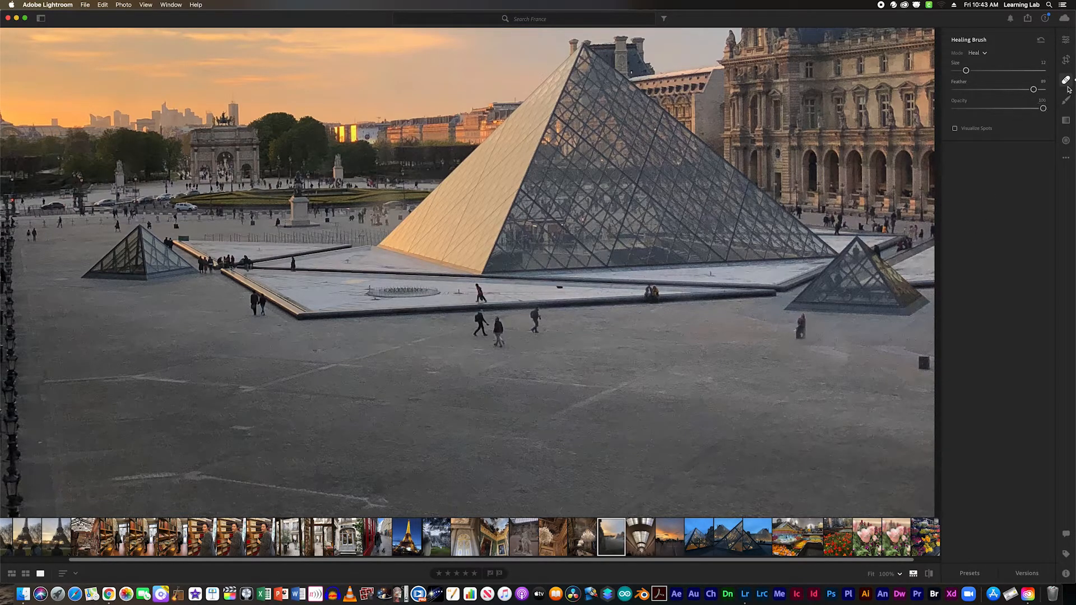
left_click(1066, 40)
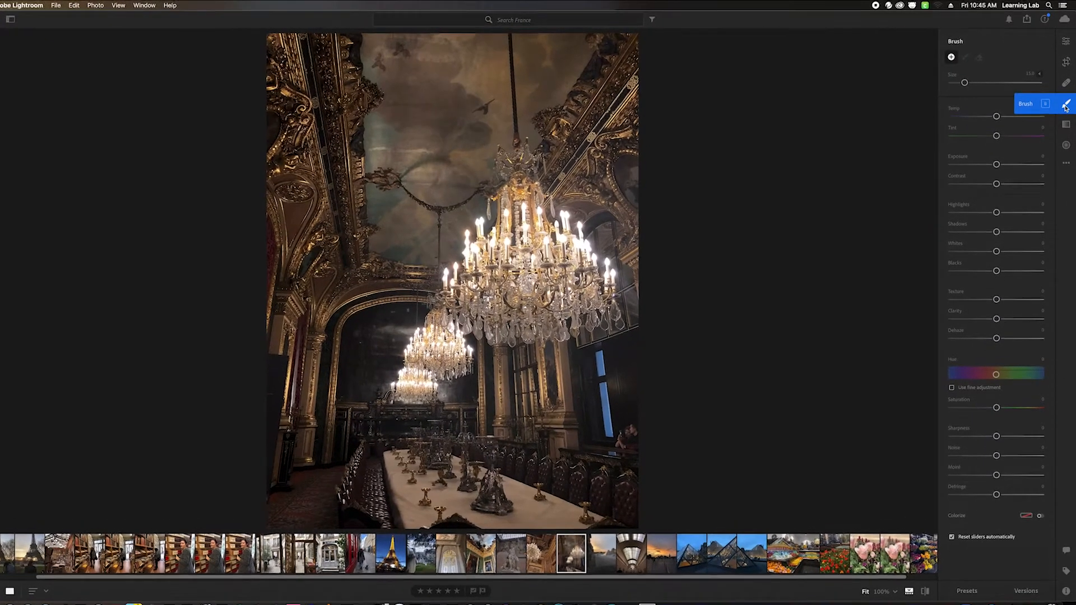
left_click(1066, 113)
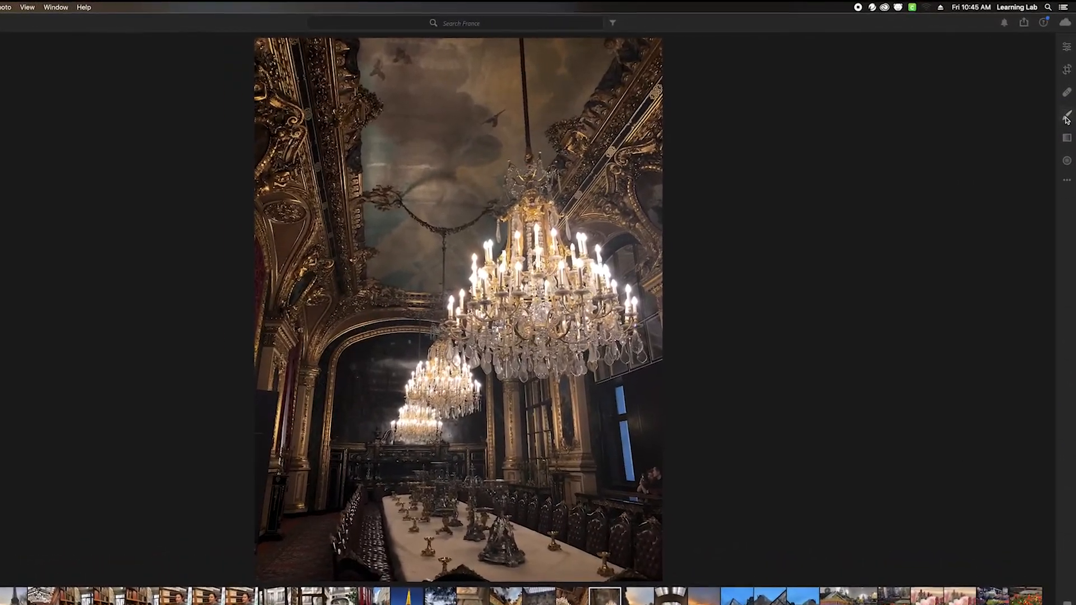
left_click(1066, 113)
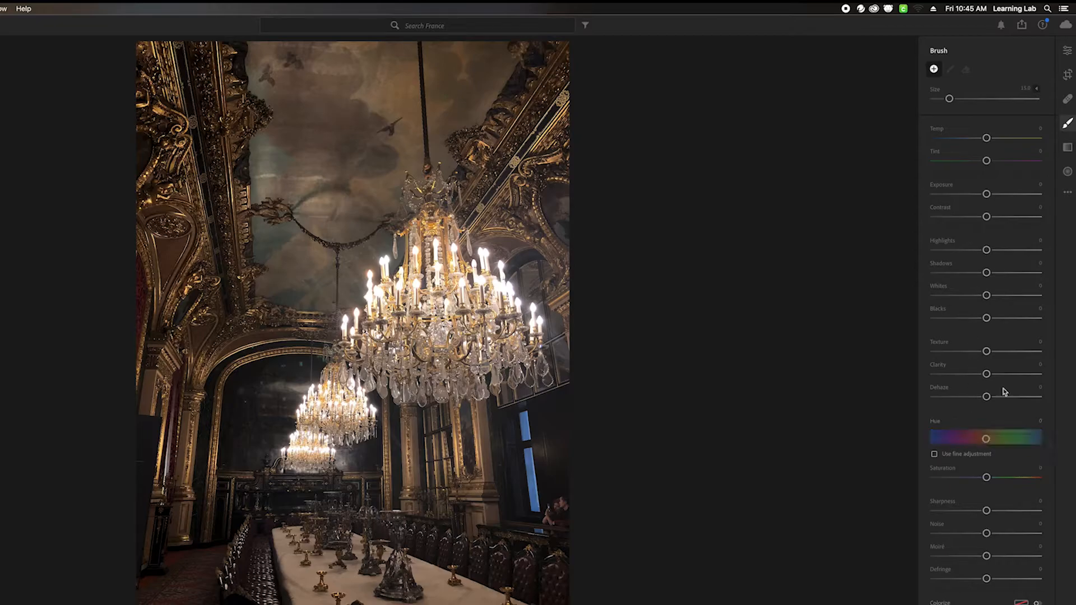
left_click(1065, 50)
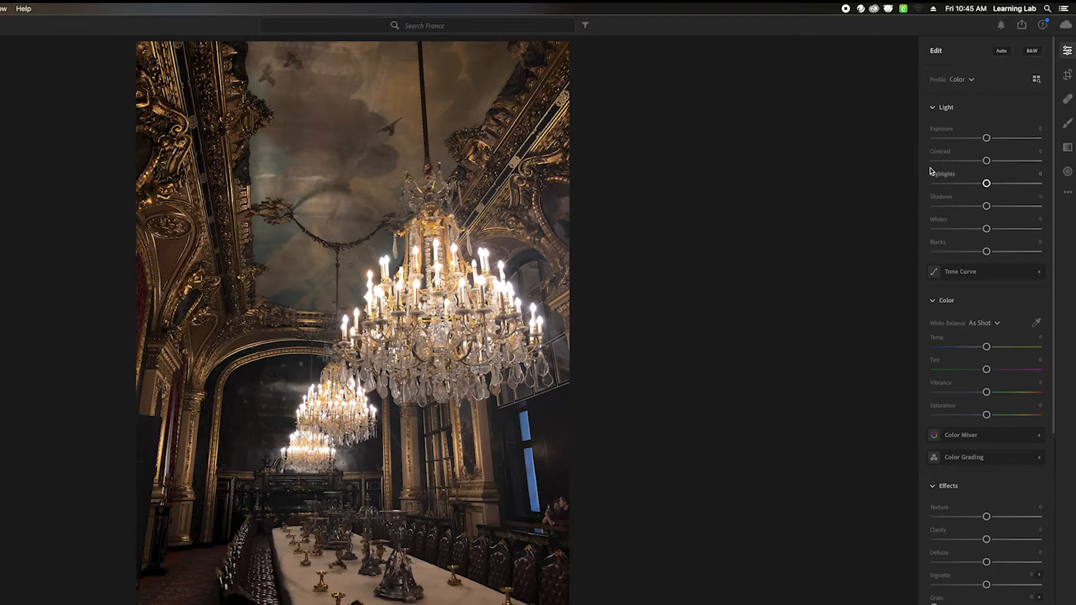
mouse_move(986, 138)
left_mouse_down()
mouse_move(955, 138)
mouse_move(1038, 139)
mouse_move(986, 141)
left_mouse_up()
- Place a brush adjustment on the large chandelier and set the brush size to 21.5
left_click(1067, 123)
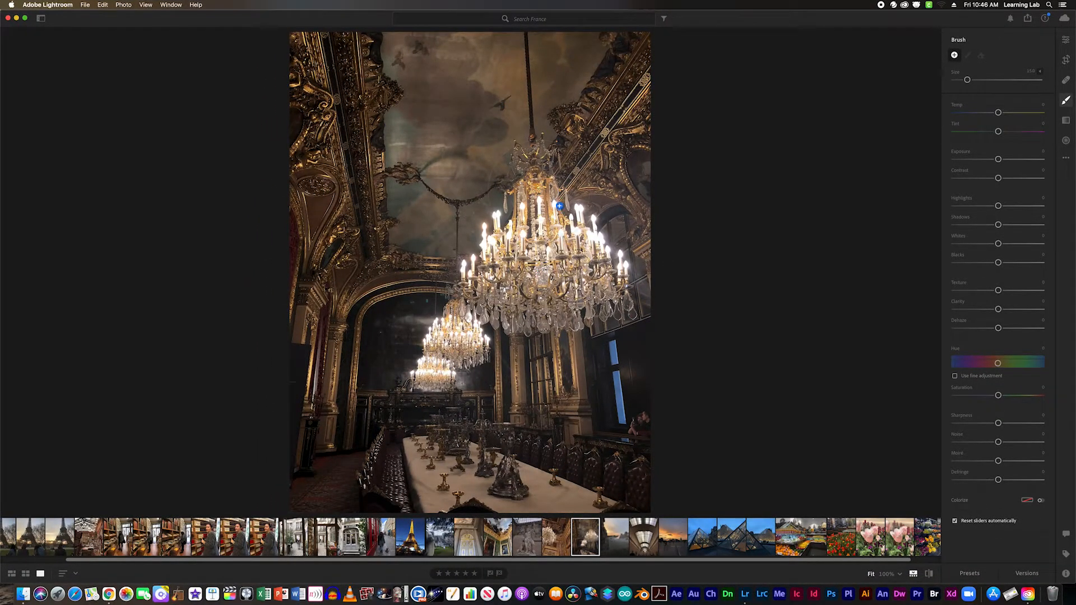
left_click(541, 259)
left_click_drag(967, 81, 973, 82)
- Set the chandelier brush adjustment to Exposure -0.48, Highlights about -31, Shadows -48, Whites -15 and Blacks -15
left_click_drag(998, 161, 993, 160)
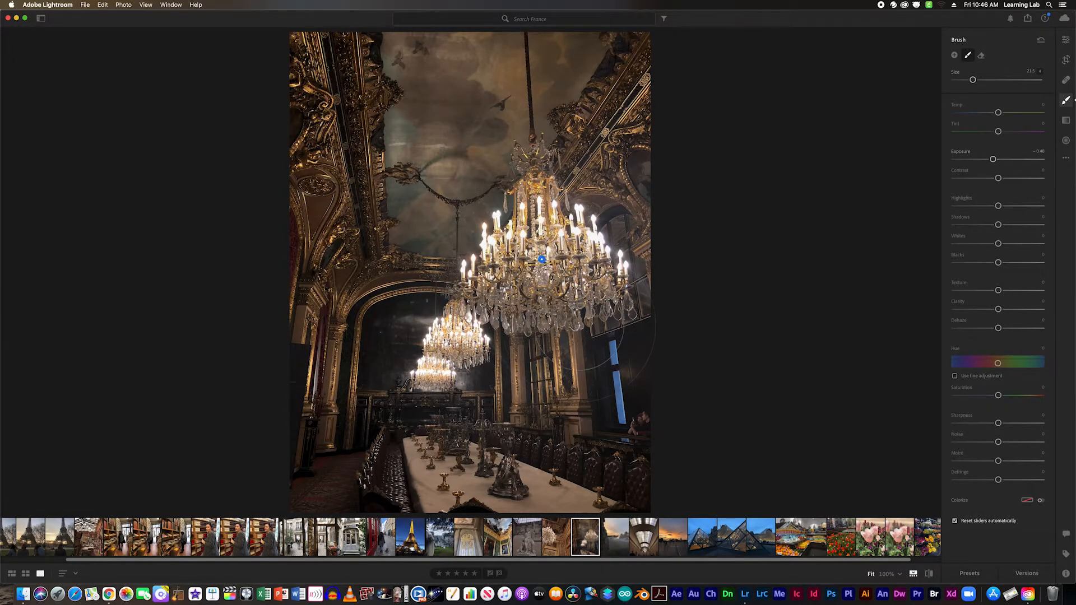
mouse_move(998, 207)
left_mouse_down()
mouse_move(985, 208)
mouse_move(1011, 226)
mouse_move(976, 224)
mouse_move(997, 245)
mouse_move(988, 245)
mouse_move(991, 265)
left_mouse_up()
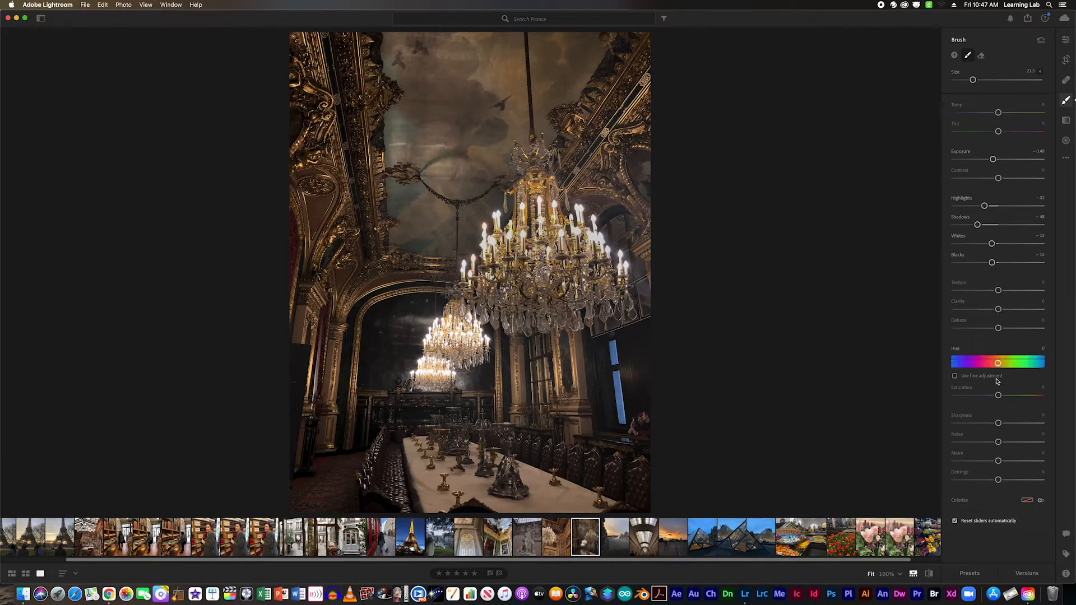
- Try shifting the hue of the brushed chandelier area, and undo the hue change
mouse_move(1002, 368)
left_mouse_down()
mouse_move(970, 365)
mouse_move(1023, 364)
left_mouse_up()
key("super+z")
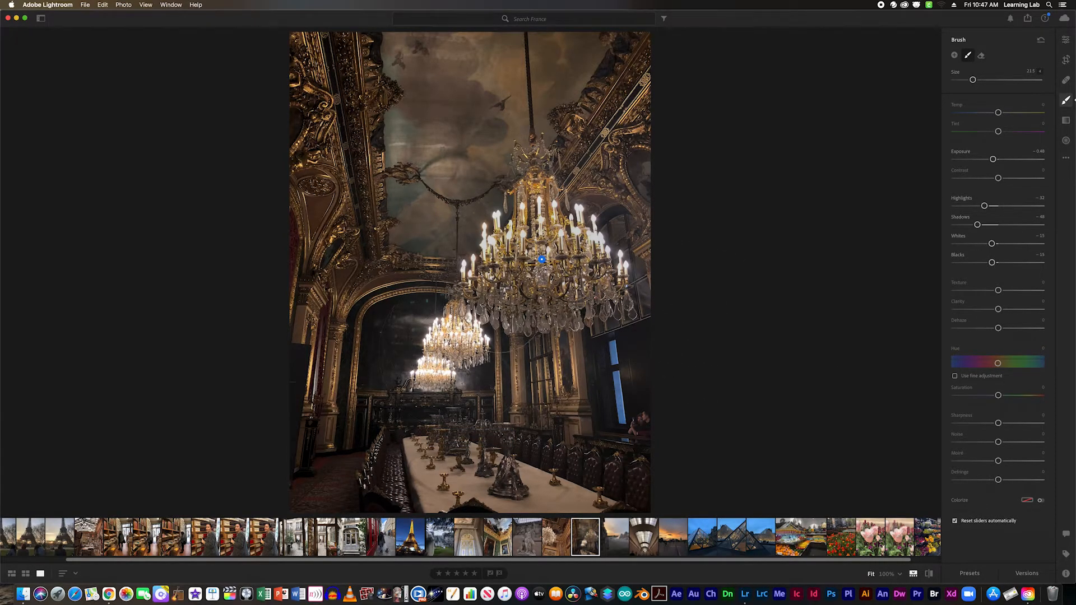
- Reduce the brush size and place a second brush adjustment on the painted ceiling beside the hanging garland
left_click_drag(971, 79, 967, 80)
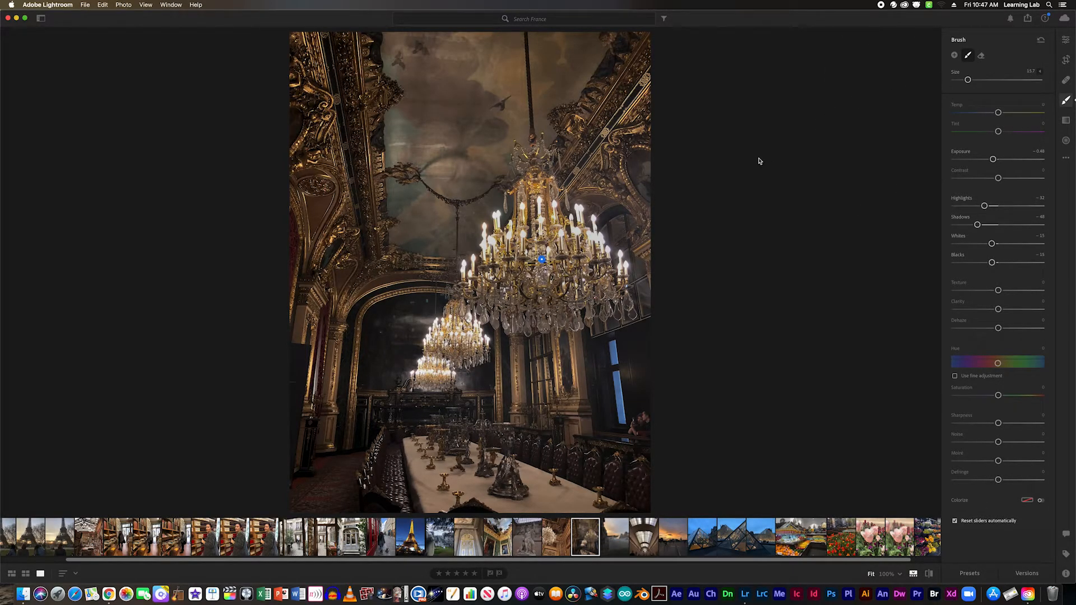
left_click(954, 56)
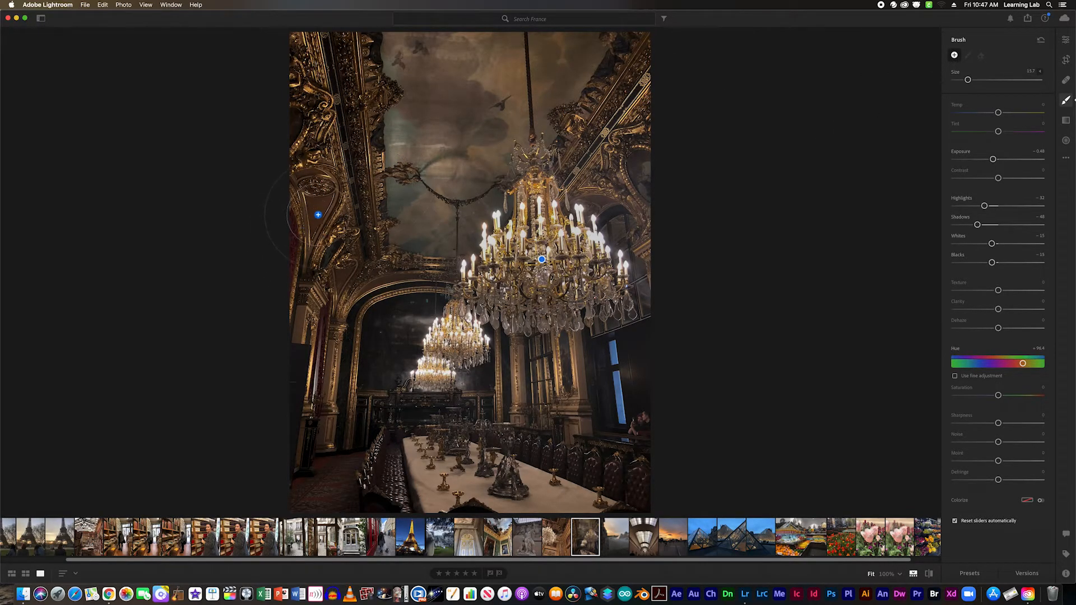
left_click(419, 173)
- Try erasing part of the brush adjustment on the large chandelier with the Eraser, and undo the erasing
left_click(981, 57)
left_click(981, 57)
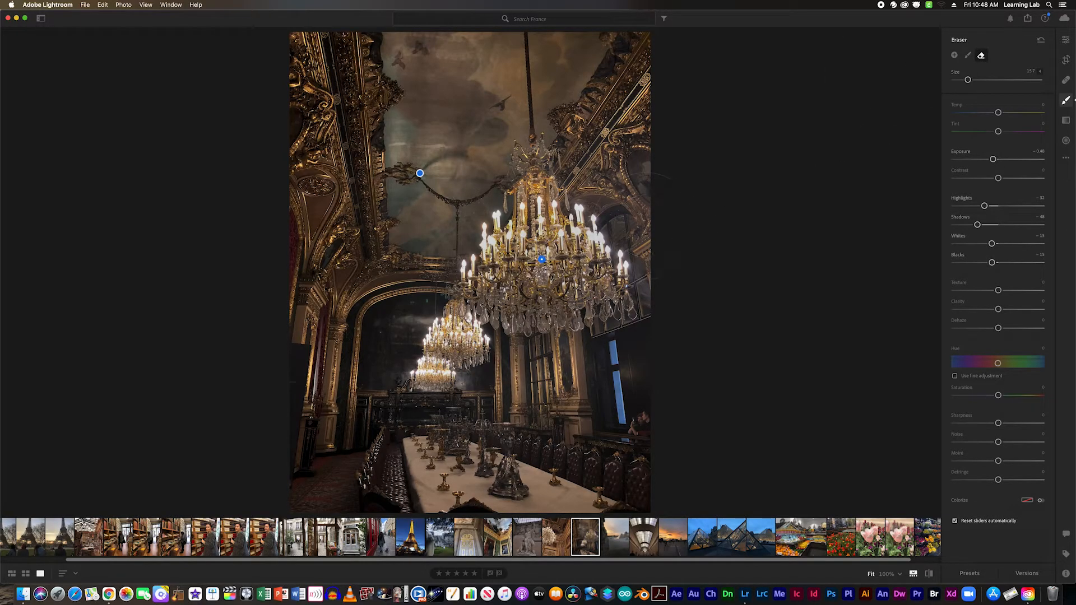
mouse_move(541, 261)
mouse_move(594, 213)
left_mouse_down()
mouse_move(577, 227)
mouse_move(598, 262)
mouse_move(572, 279)
mouse_move(502, 247)
mouse_move(520, 252)
mouse_move(457, 358)
mouse_move(488, 259)
mouse_move(596, 339)
mouse_move(573, 156)
mouse_move(451, 223)
mouse_move(501, 409)
mouse_move(597, 295)
mouse_move(619, 318)
left_mouse_up()
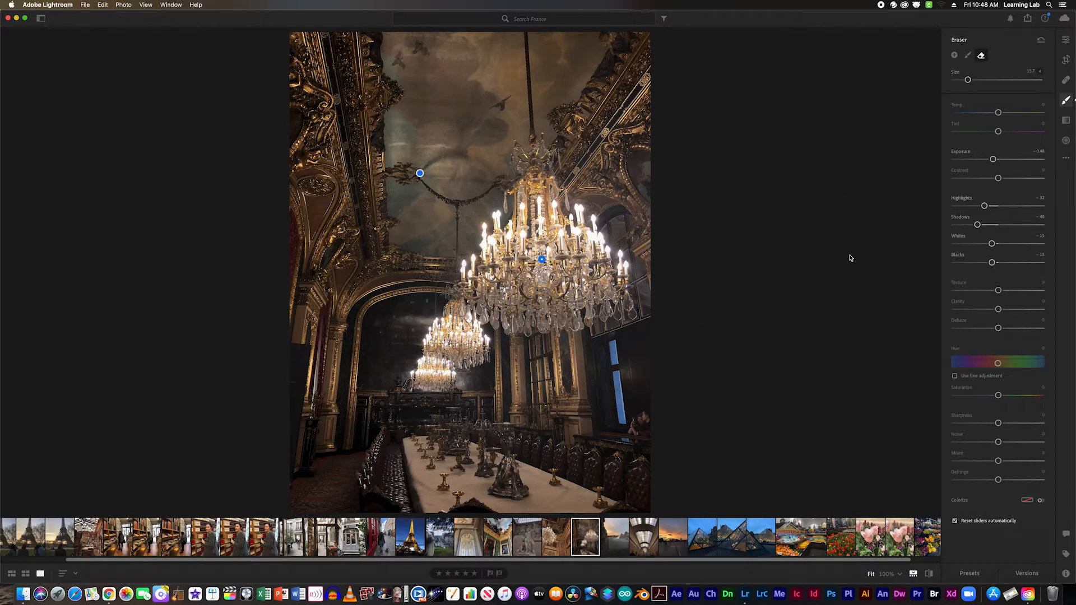
key("super+z")
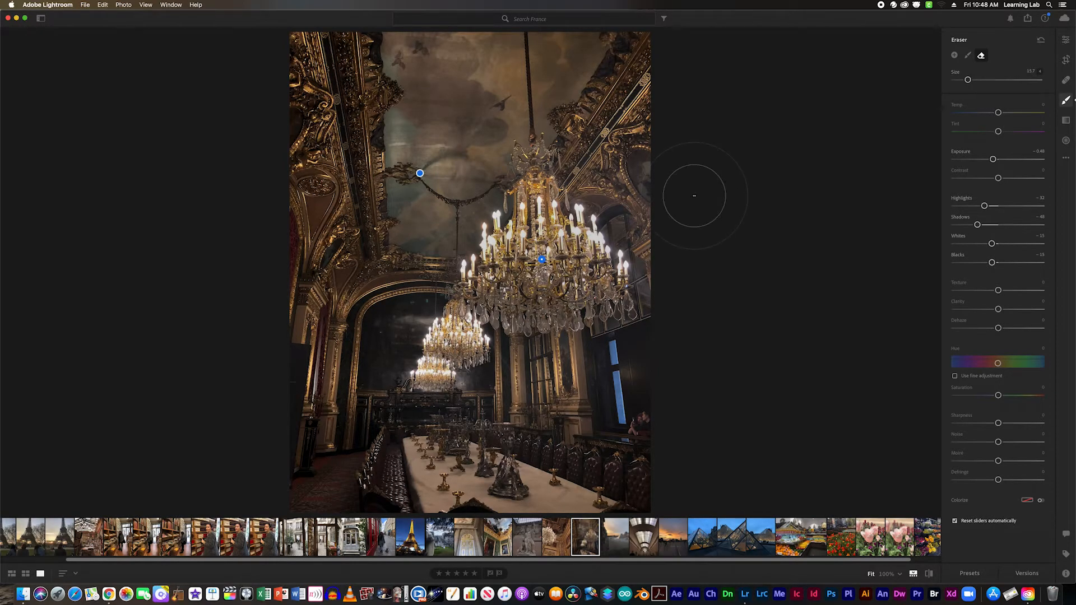
- Open the export settings for the chandelier photo, review the file type options and keep JPG
left_click(84, 6)
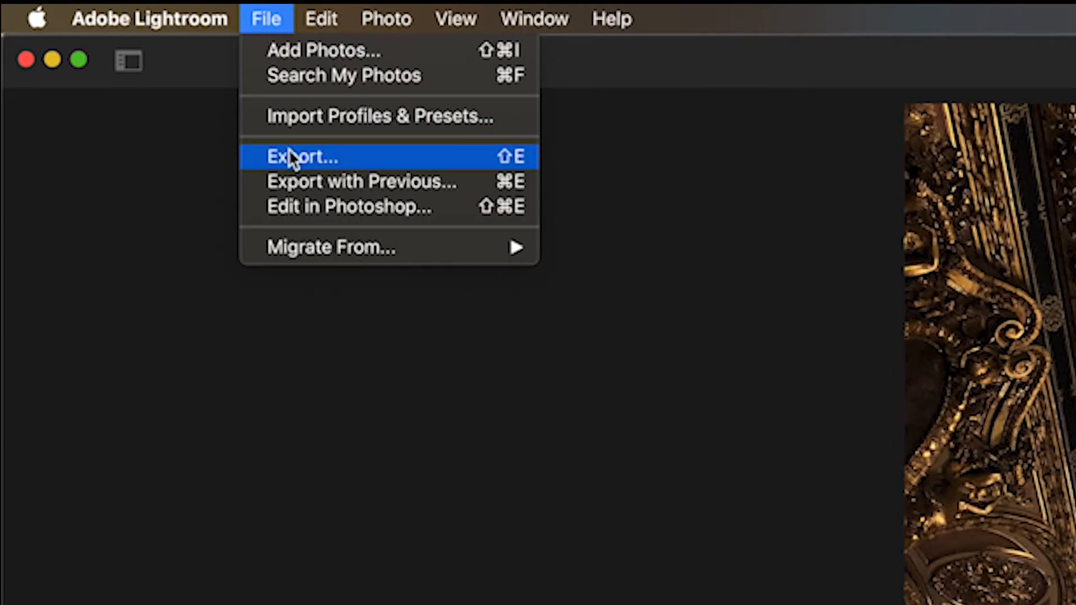
left_click(290, 157)
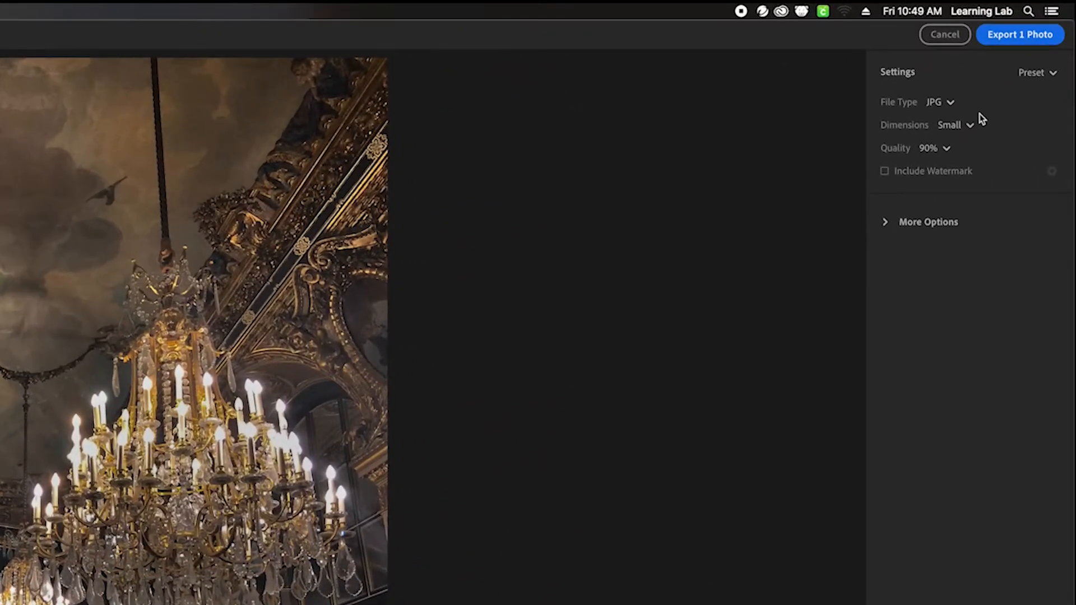
left_click(950, 103)
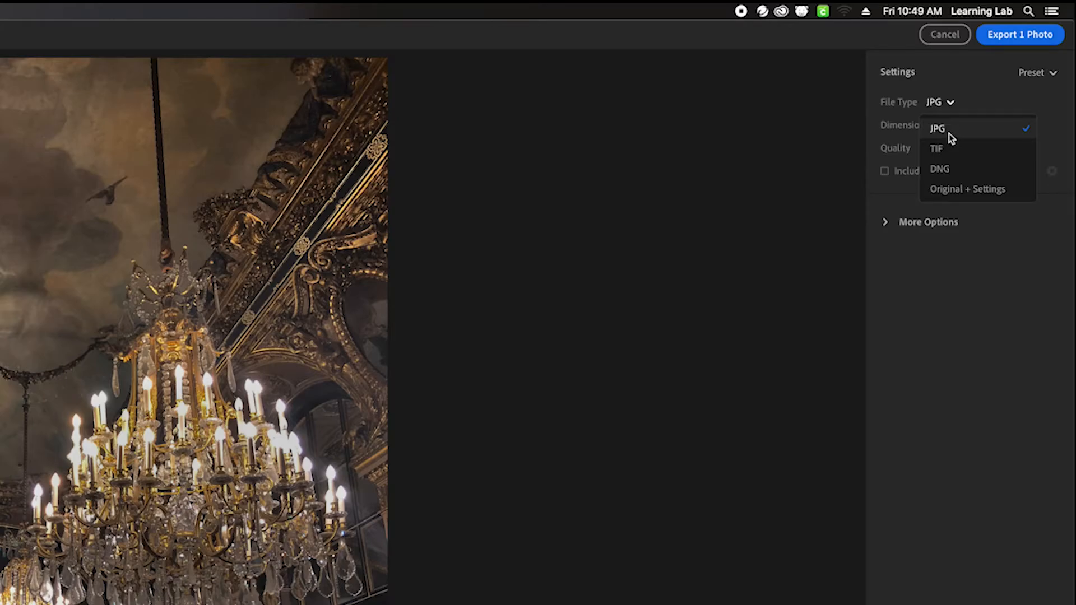
left_click(951, 103)
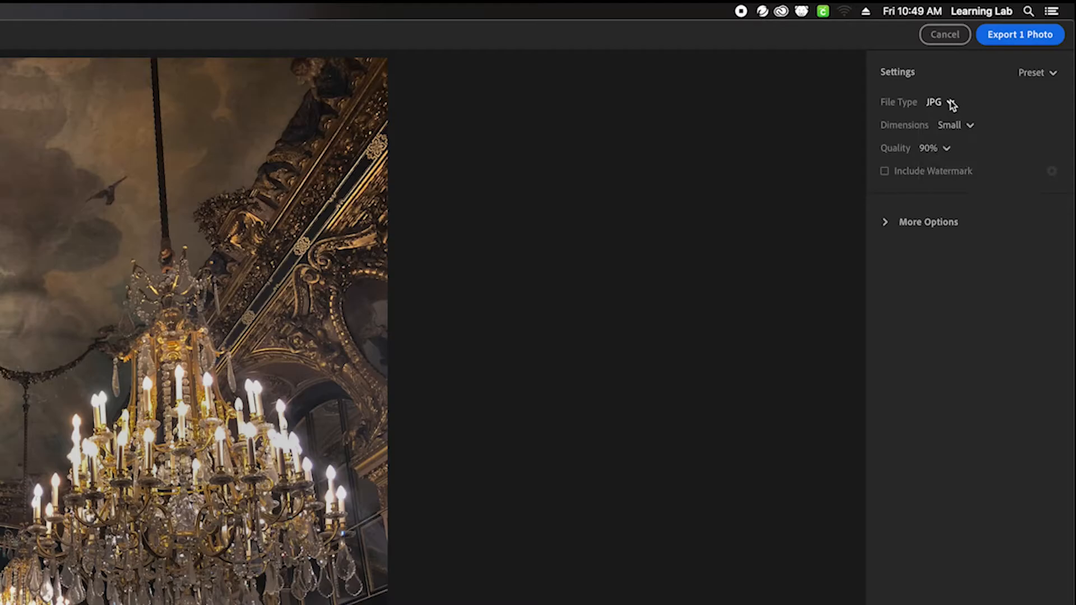
- Try the Full Size export dimensions, and return the dimensions to Small
left_click(971, 128)
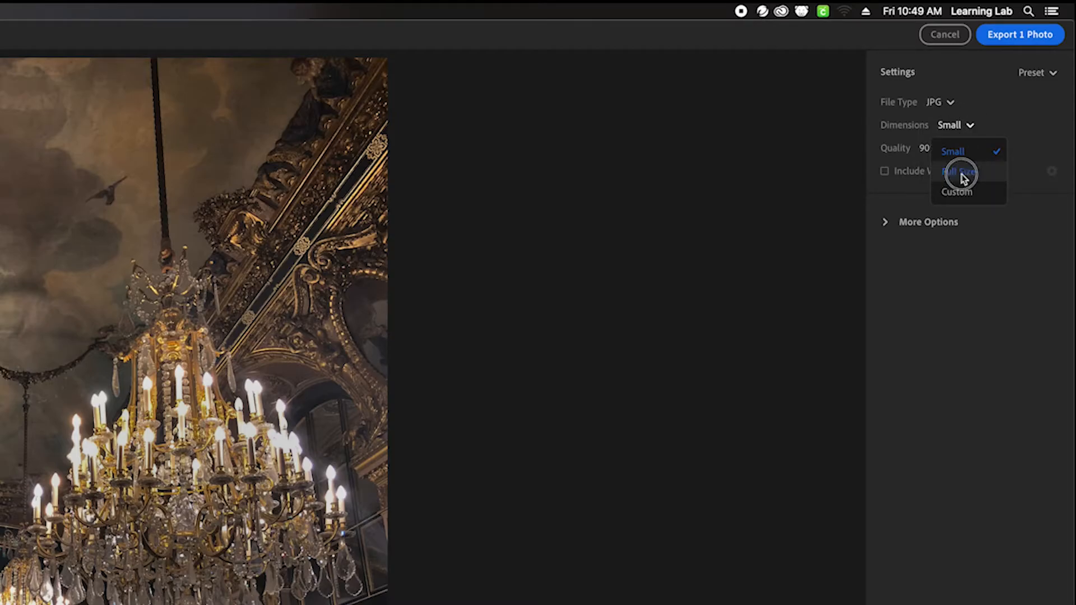
left_click(961, 173)
left_click(981, 128)
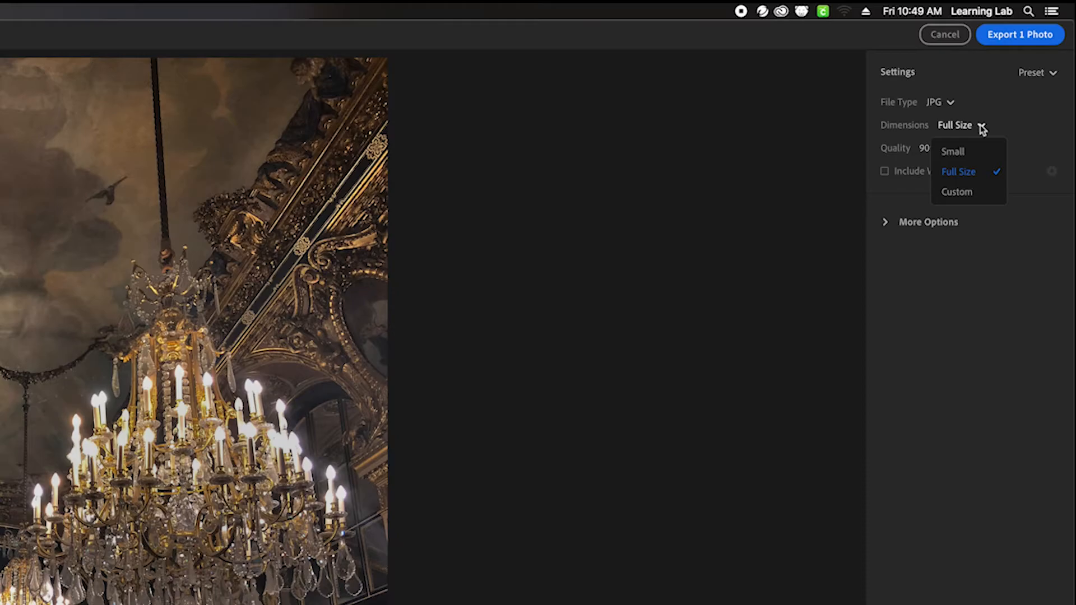
left_click(983, 150)
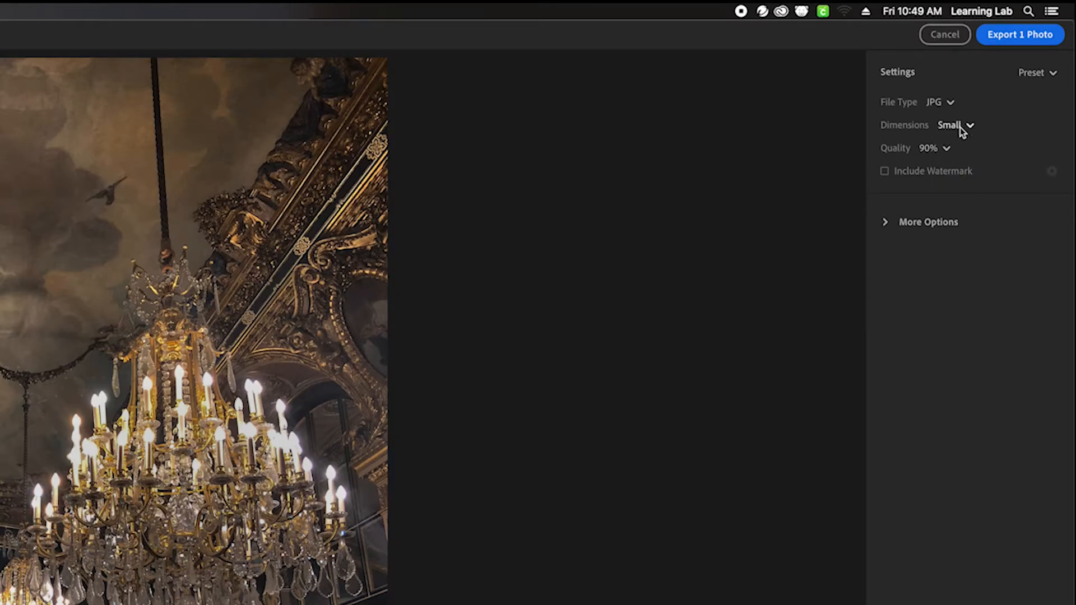
- Try export qualities of 100% and 60%, and set the final quality to 100%
left_click(941, 151)
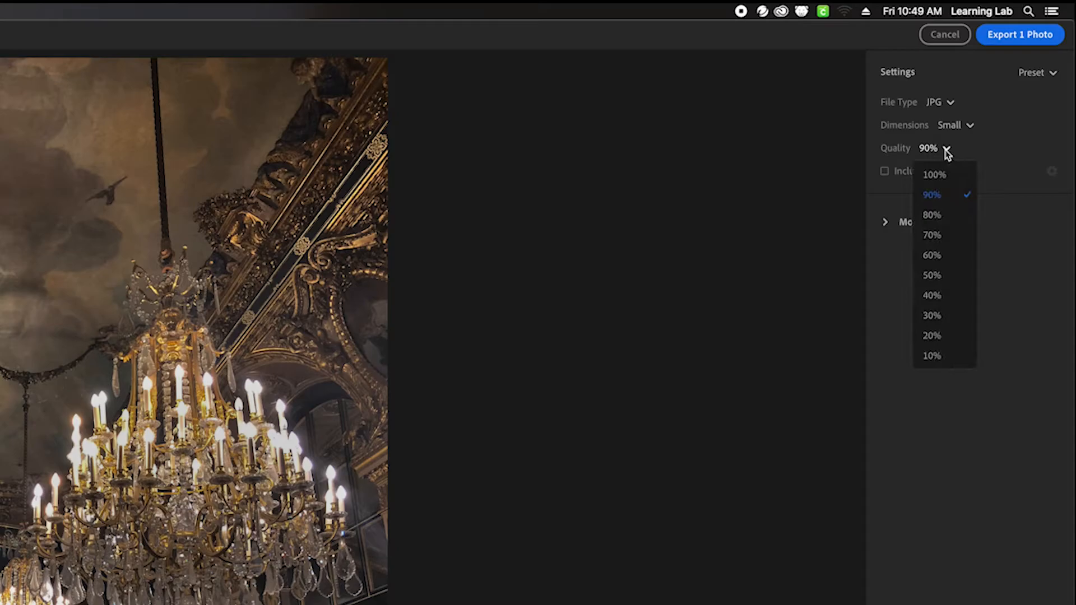
left_click(943, 183)
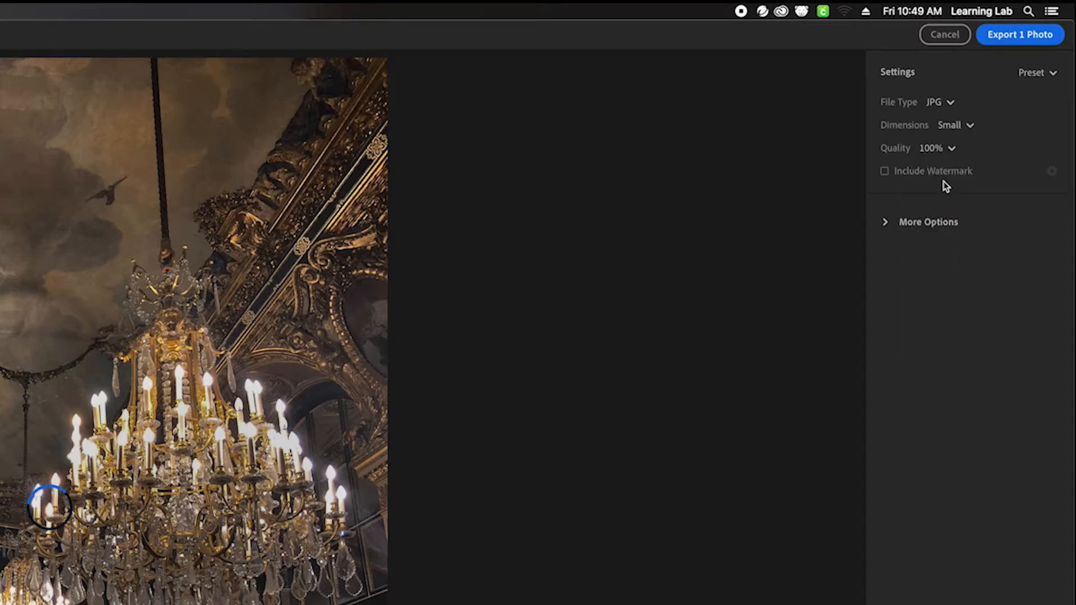
left_click(950, 149)
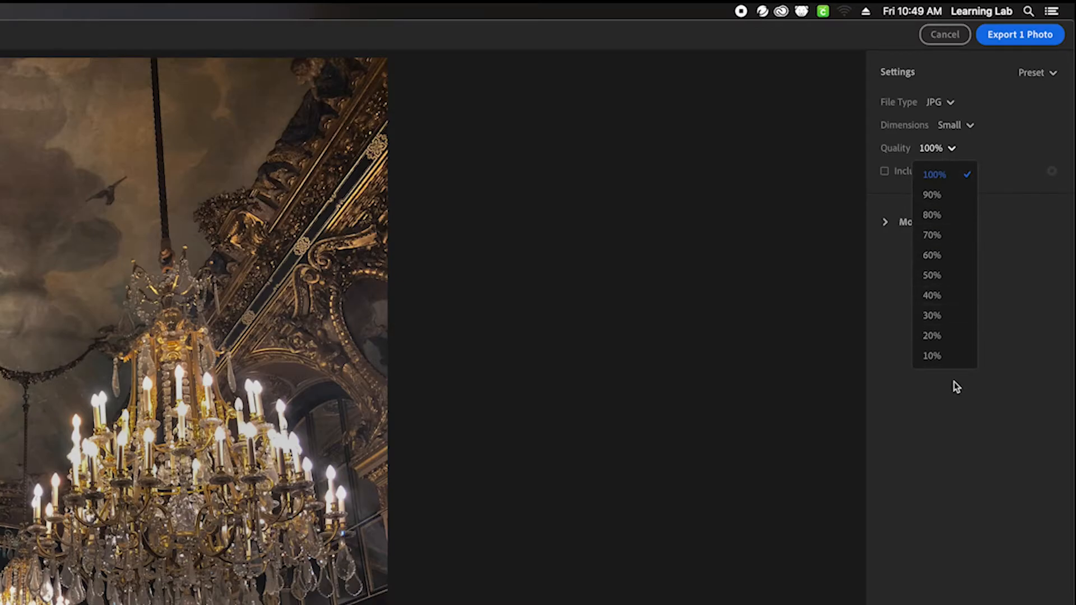
left_click(933, 256)
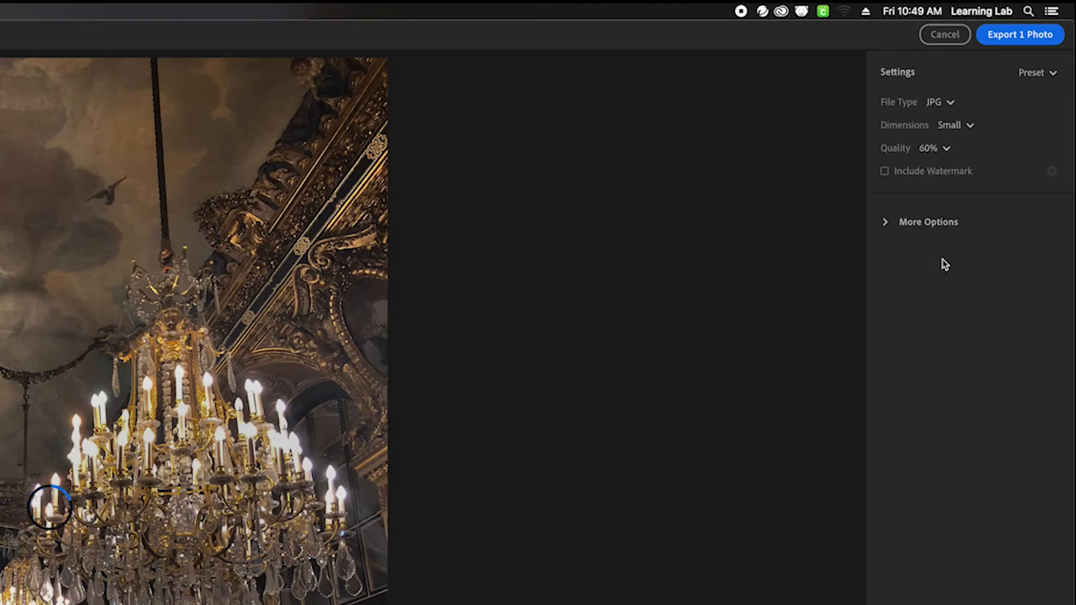
left_click(947, 149)
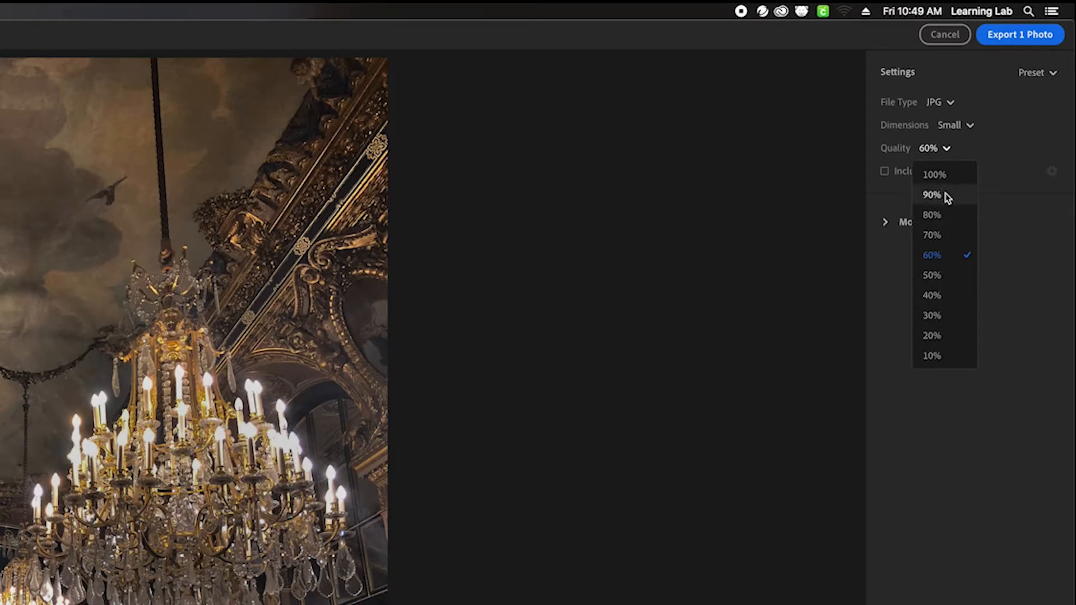
left_click(935, 176)
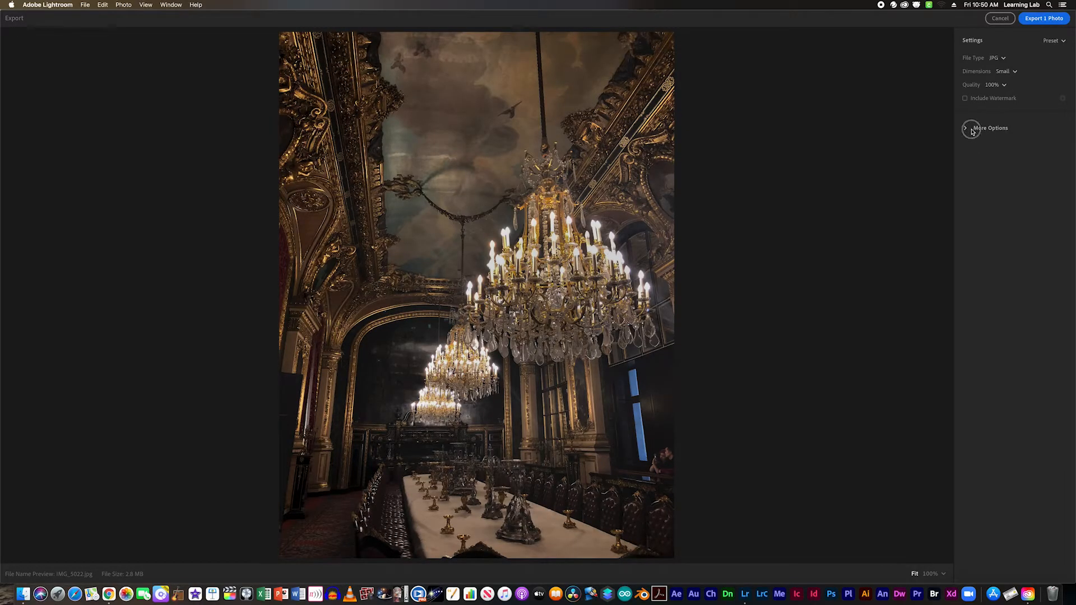
- Expand the additional export options and set the file naming to the custom name Chandeliers
left_click(897, 223)
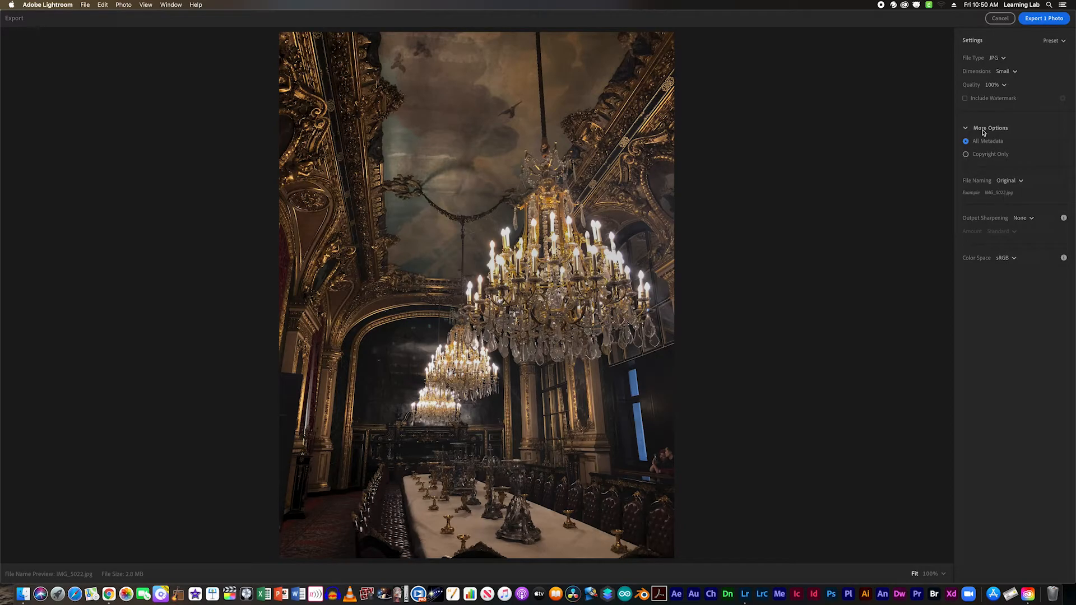
left_click(1008, 181)
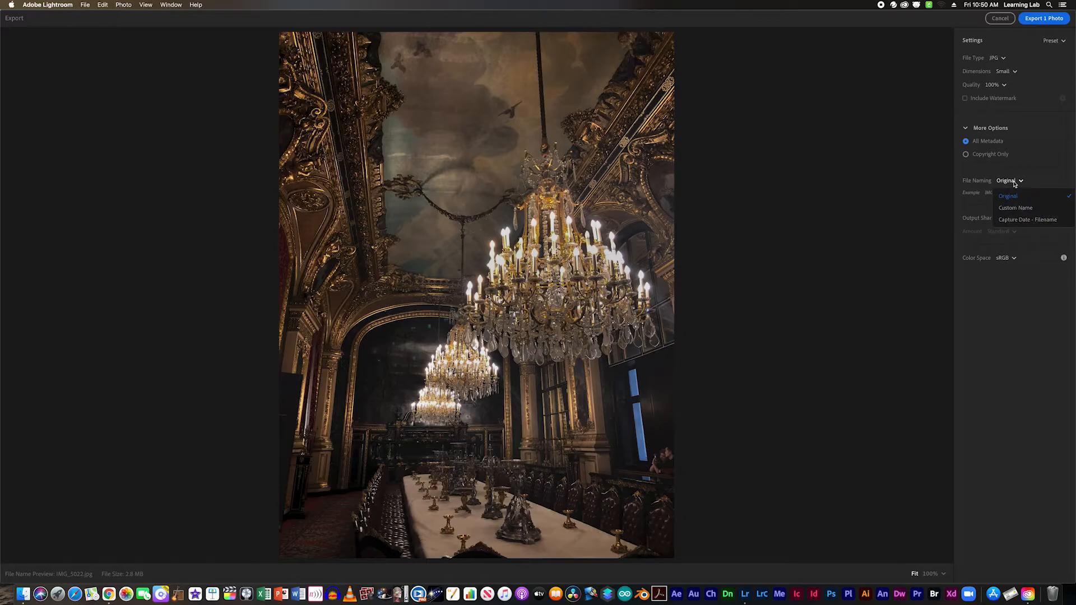
left_click(1019, 211)
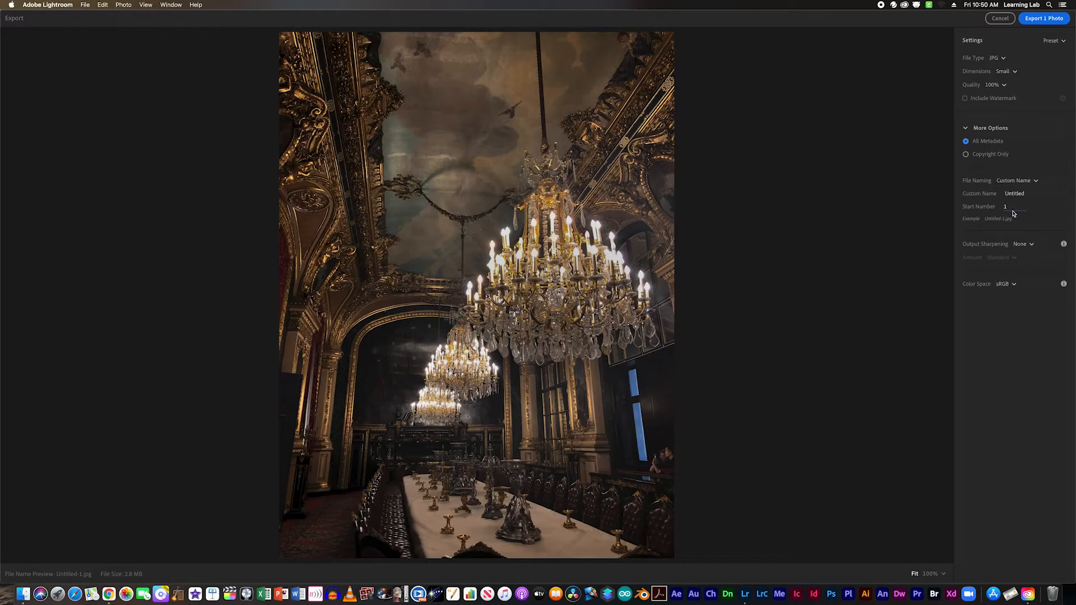
left_click(1021, 195)
type("Chandeliers")
key("Return")
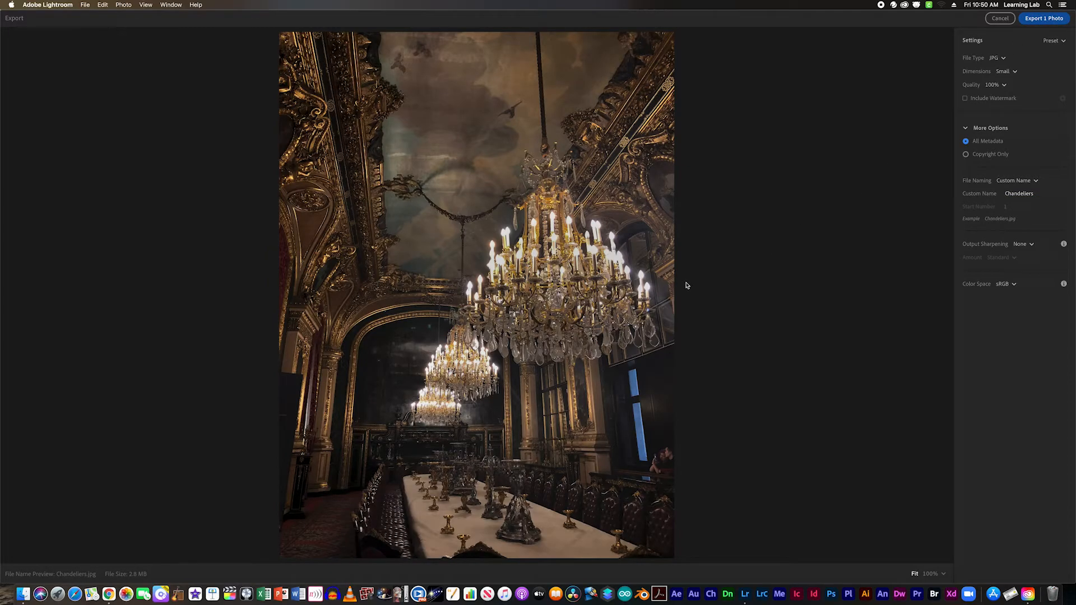
- Export the photo into a new folder named Edits inside Lightroom Program Photos on the external hard drive
key("Return")
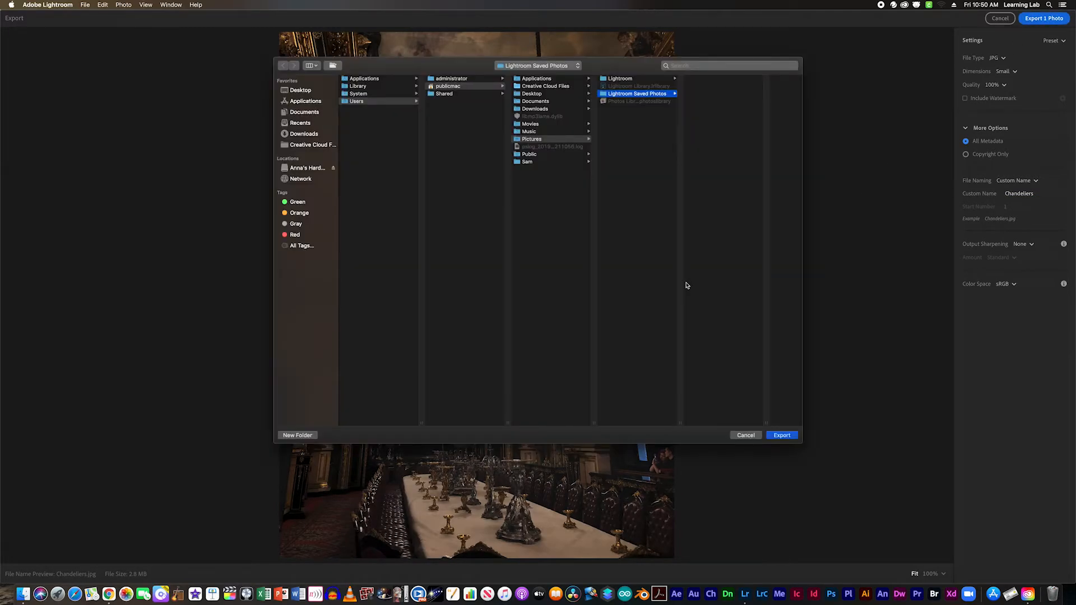
left_click(311, 169)
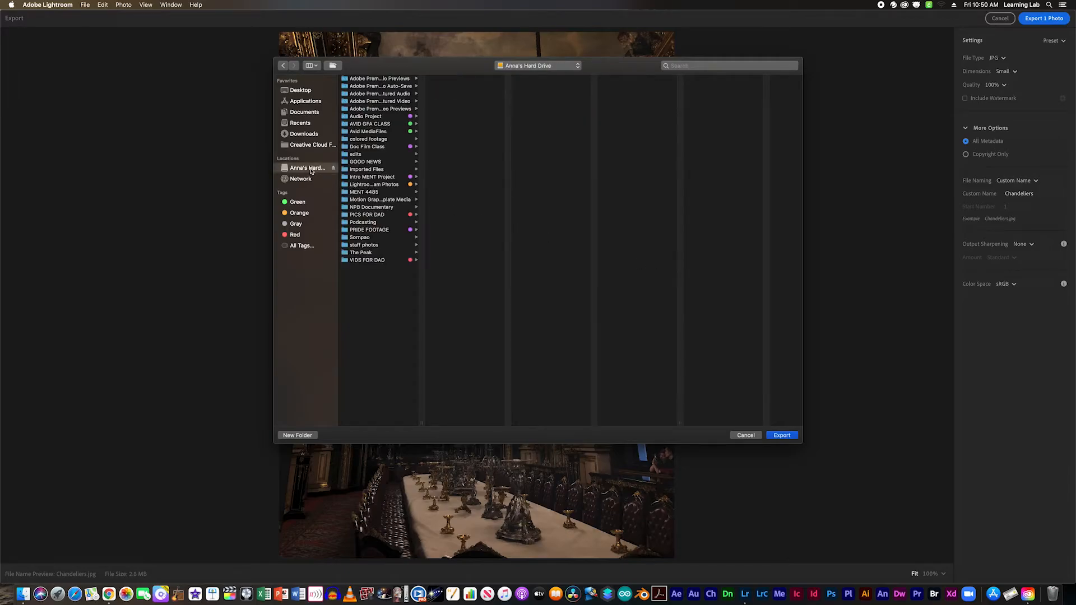
left_click(390, 184)
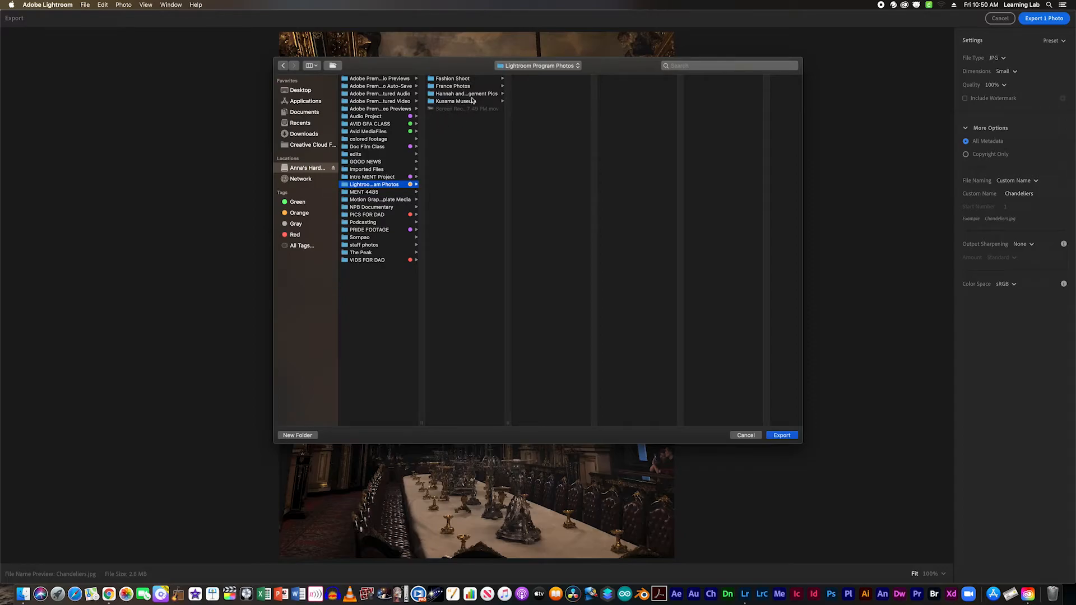
left_click(333, 66)
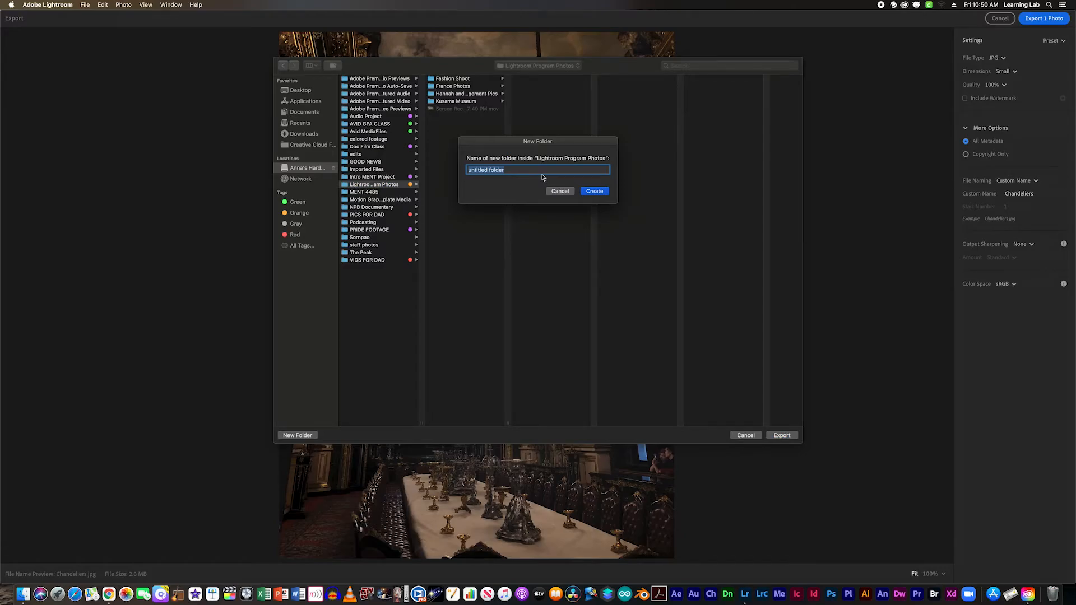
type("Edits")
left_click(593, 191)
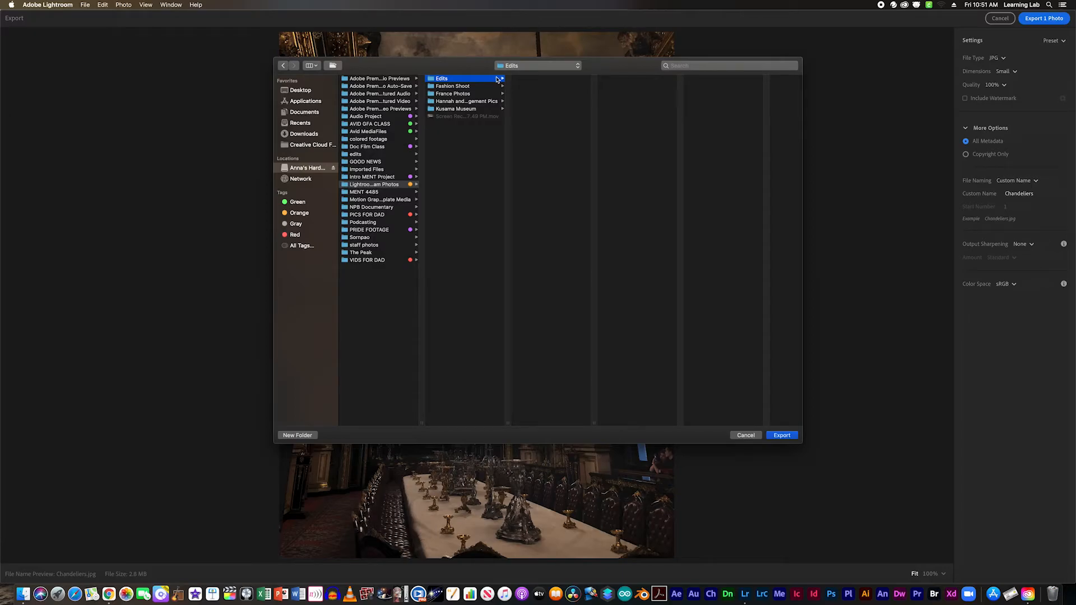
left_click(782, 435)
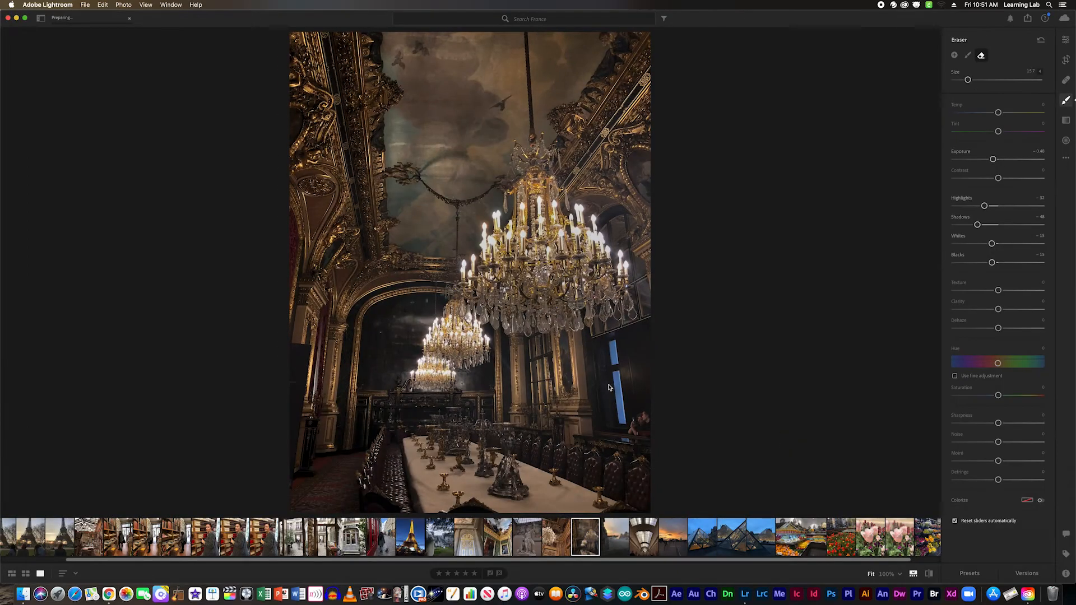
- Switch to Finder and check for Chandeliers.jpg in the Edits folder of Lightroom Program Photos on the external hard drive
left_click(20, 597)
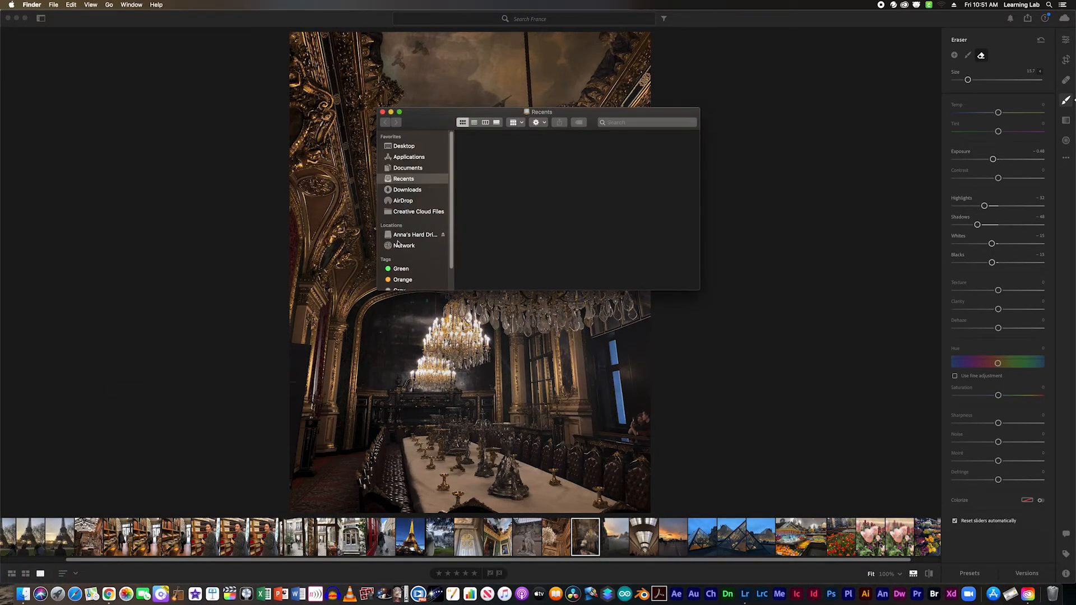
left_click(402, 236)
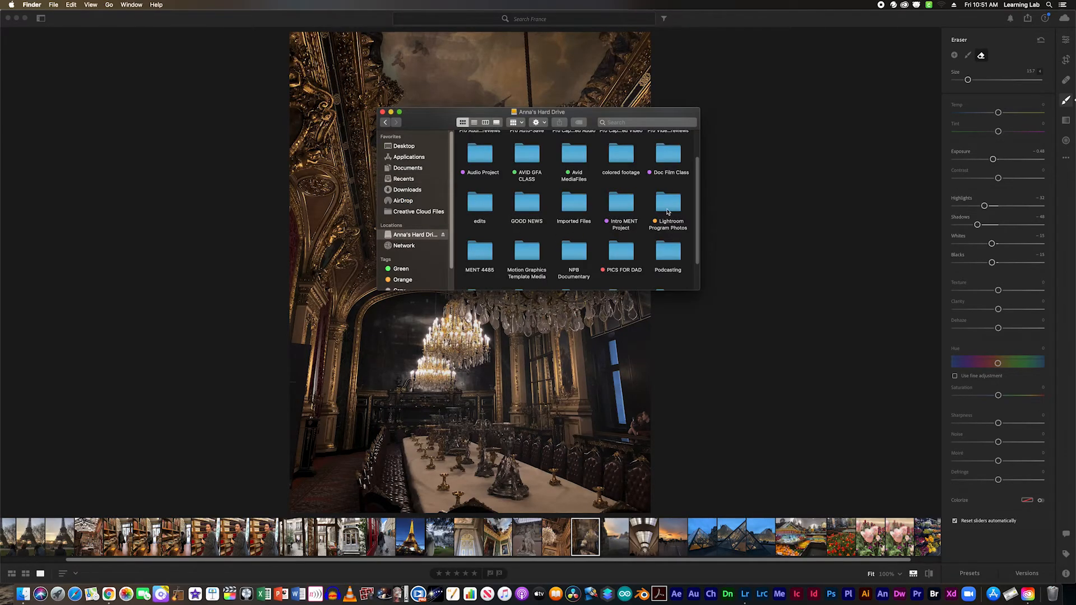
double_click(669, 210)
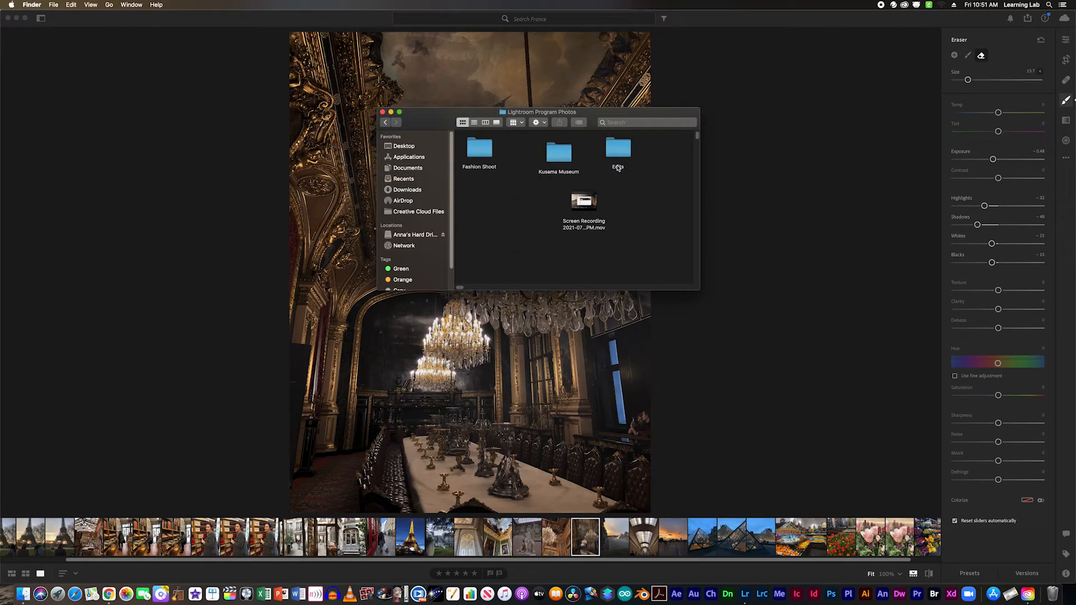
left_click(620, 156)
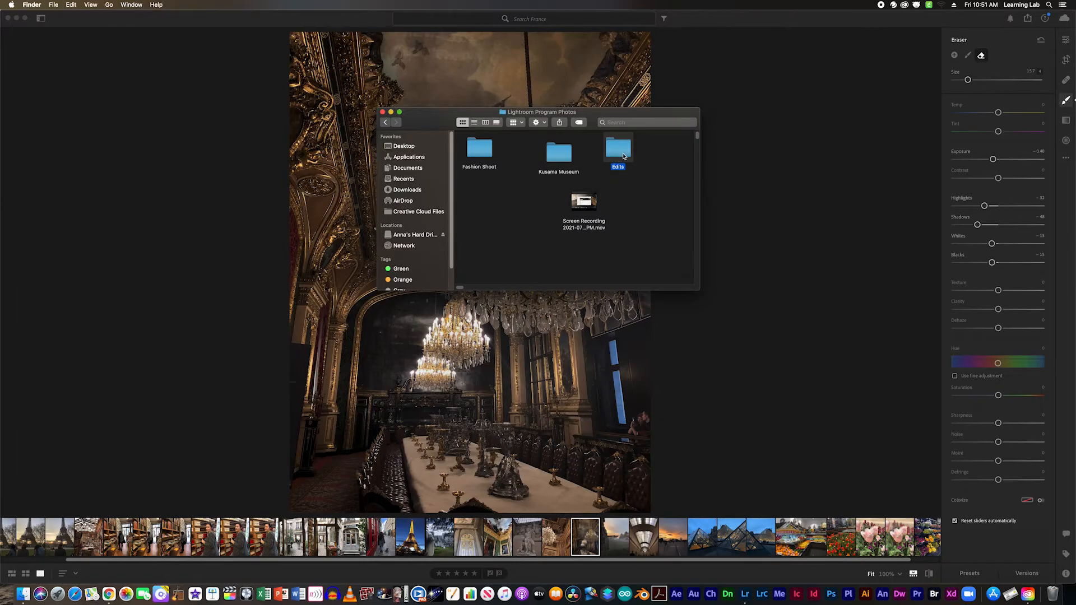
double_click(622, 156)
left_click(479, 148)
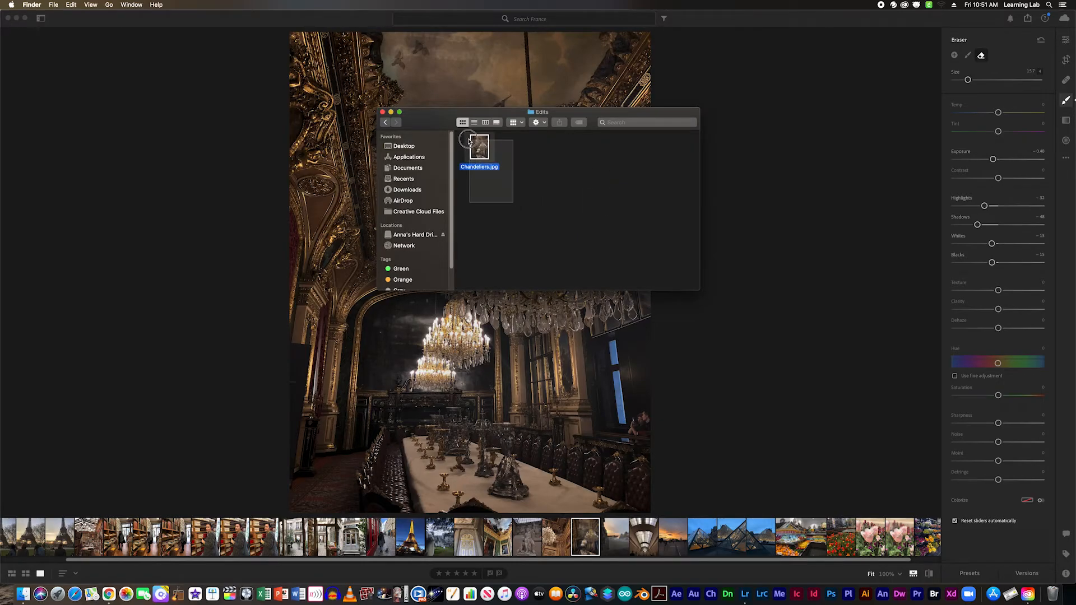
left_click(553, 168)
- Set up an export of the courtyard, Eiffel Tower and lamp photos together, with file naming set to Original
left_click(322, 537)
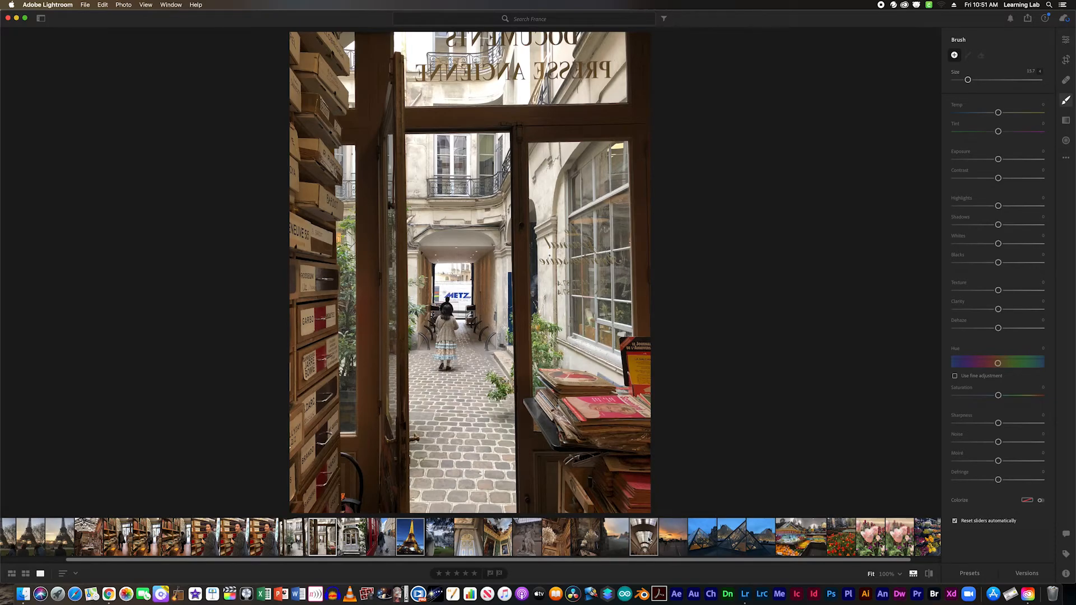
left_click(86, 5)
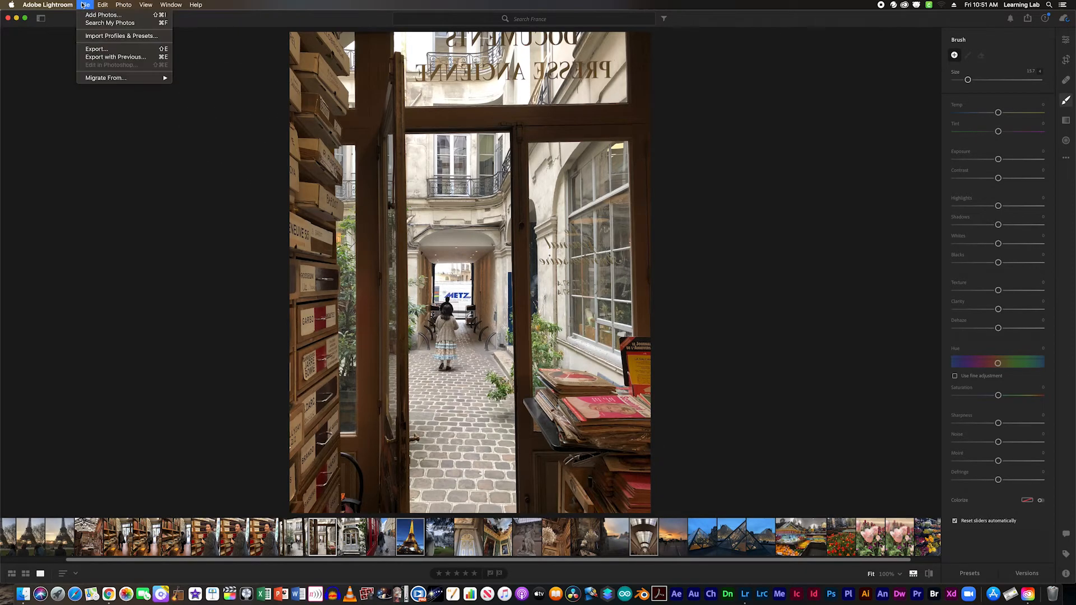
left_click(91, 49)
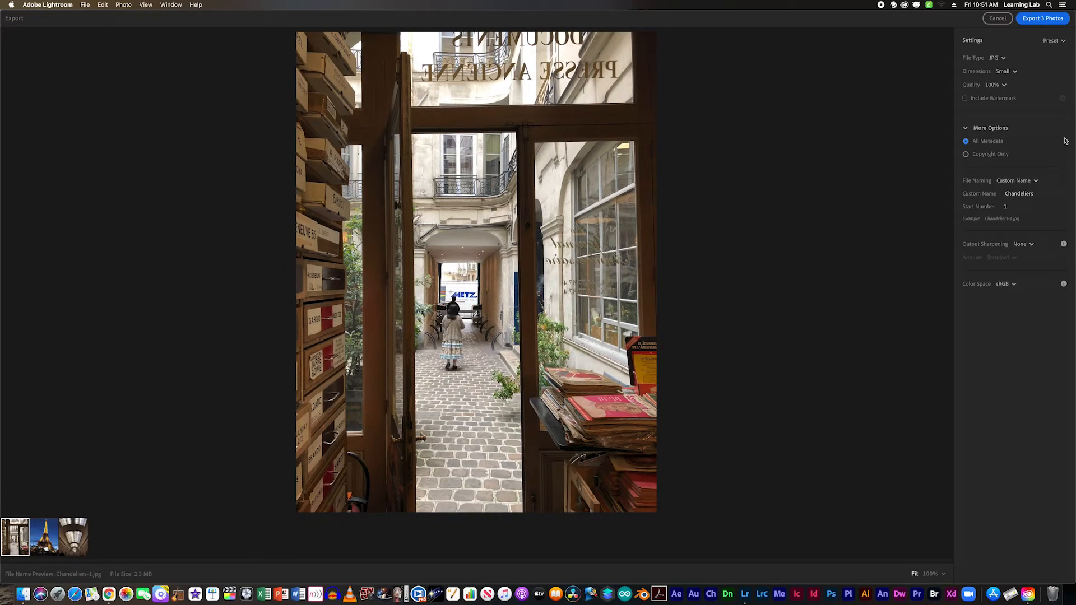
left_click(1034, 180)
left_click(1009, 193)
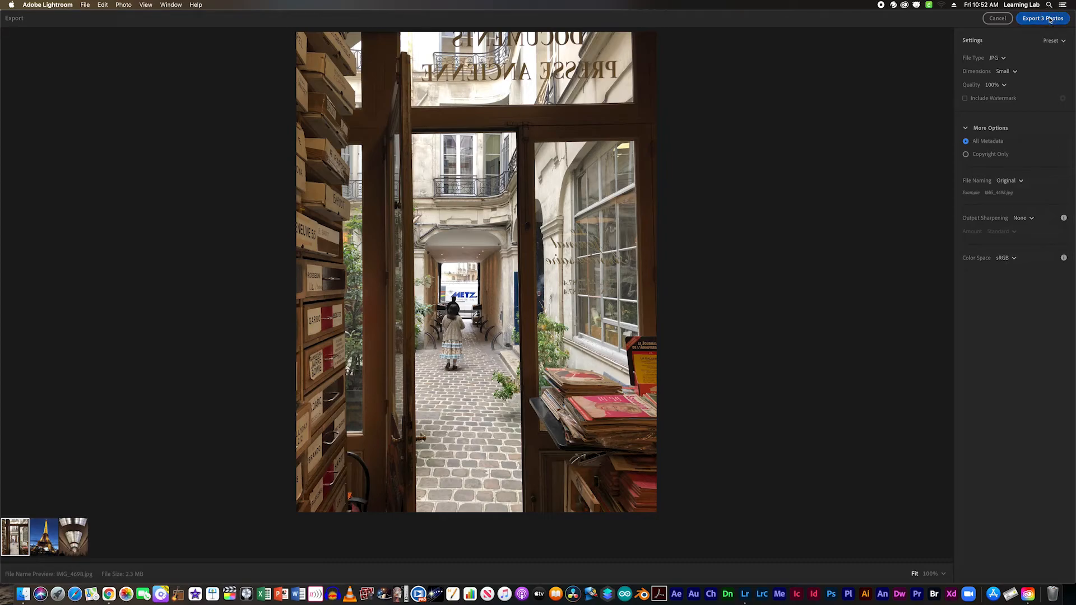
- Export the three photos into the Edits folder of Lightroom Program Photos on the external hard drive
left_click(1049, 19)
left_click(309, 168)
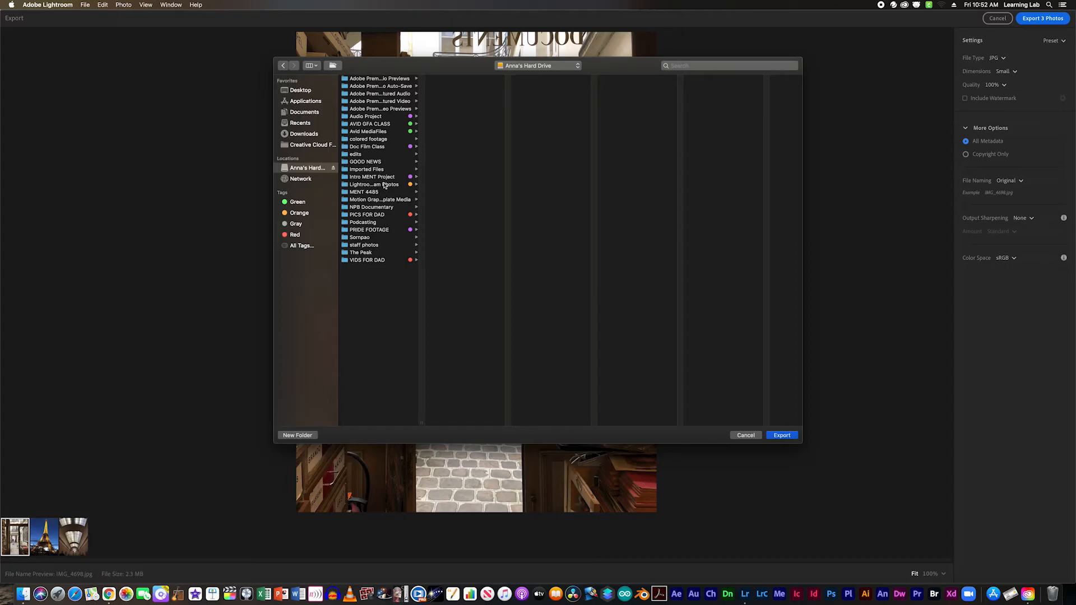
left_click(386, 186)
left_click(456, 80)
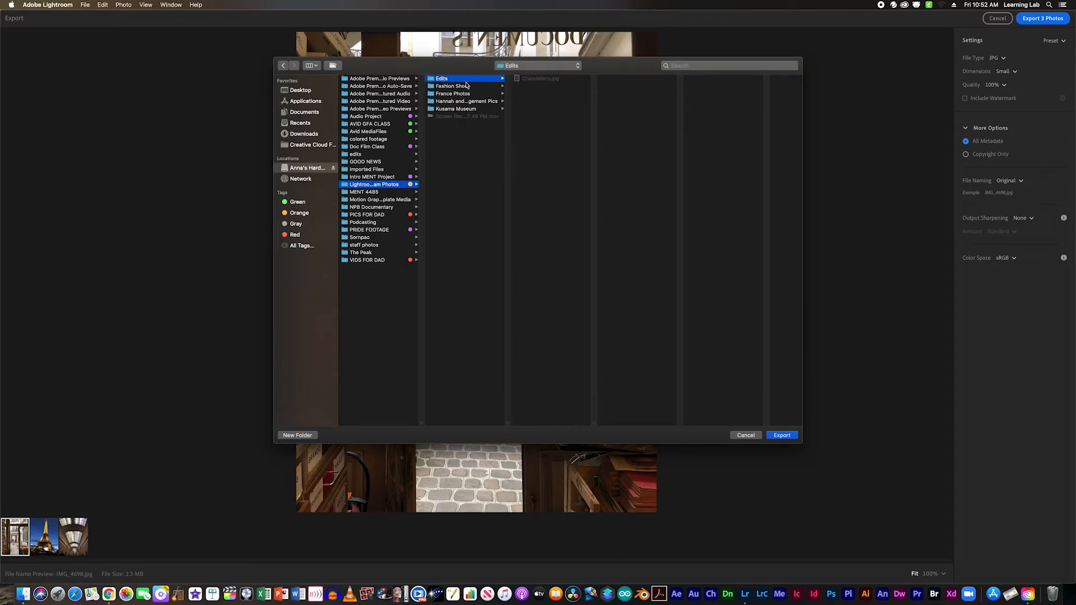
left_click(783, 436)
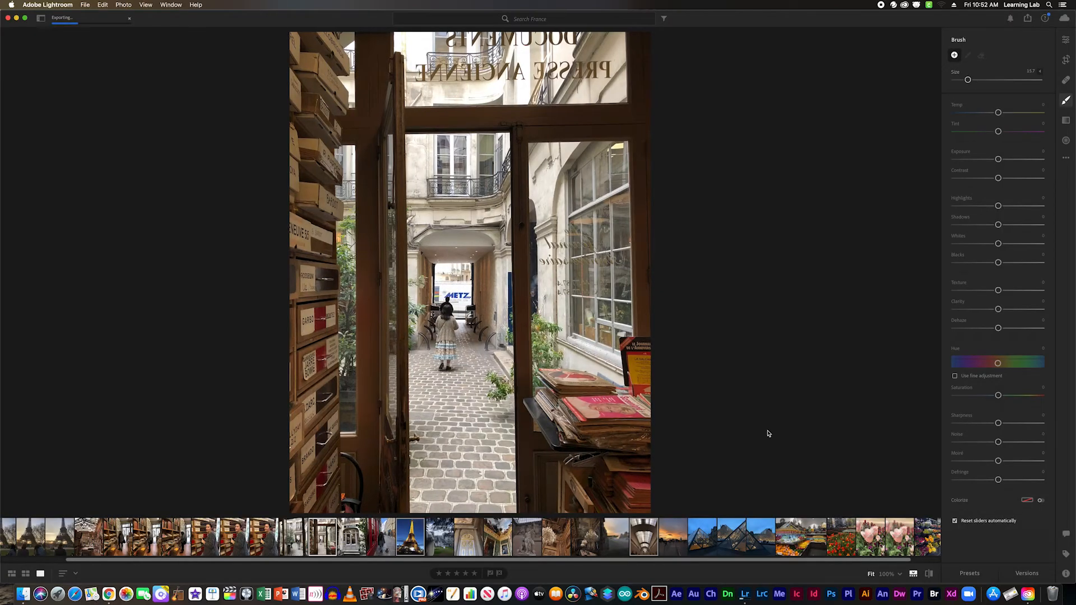
- Switch to Finder and check for the three newly exported photos beside Chandeliers.jpg in the Edits folder
left_click(28, 599)
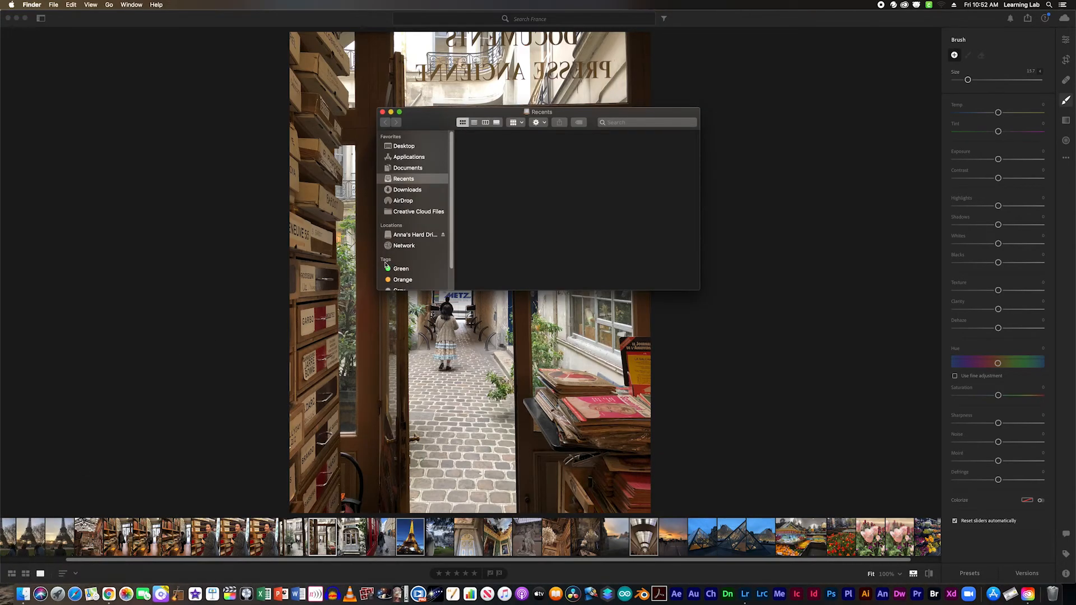
left_click(413, 237)
double_click(661, 197)
double_click(621, 150)
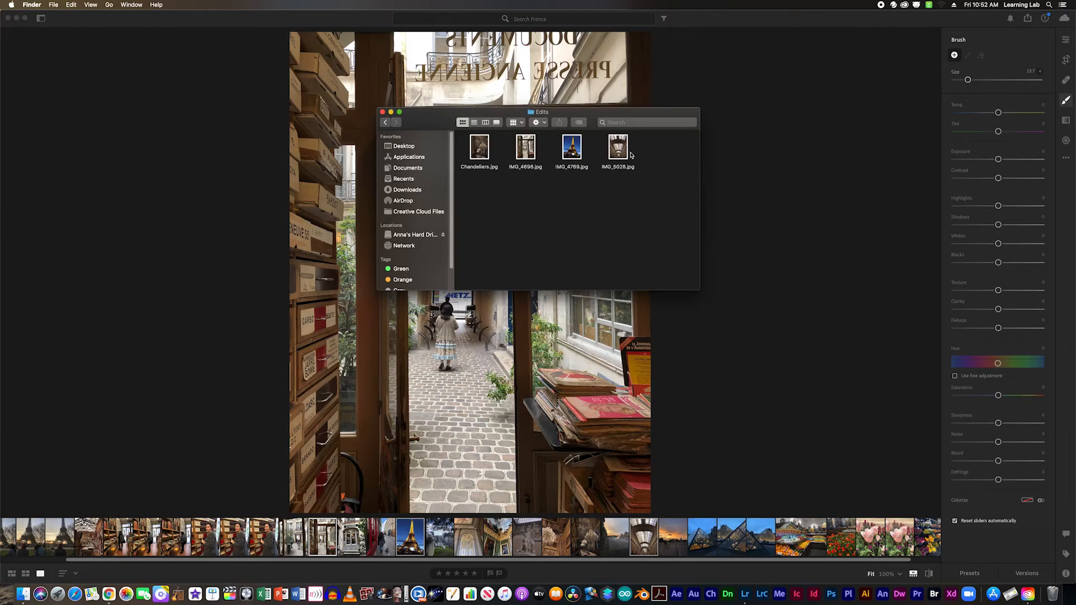
left_click_drag(639, 207, 479, 155)
left_click(602, 199)
- Rename the exported courtyard photo IMG_4698.jpg as bookstore, keeping the .jpg extension
left_click(528, 168)
right_click(529, 169)
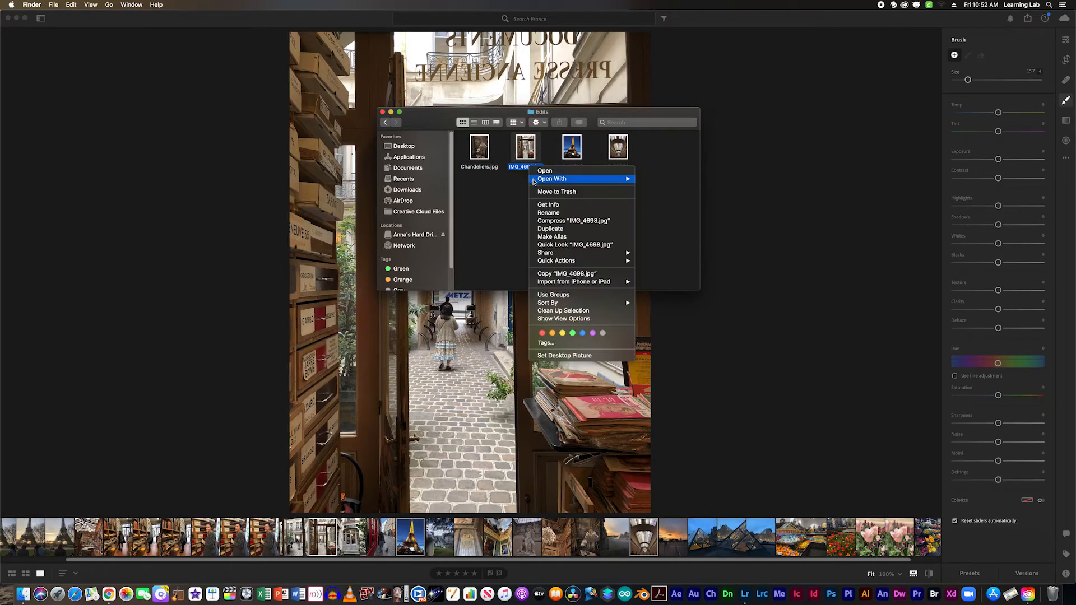
left_click(548, 213)
type("bookstore")
left_click(566, 242)
- Rename the exported Eiffel Tower photo IMG_4769.jpg as tower, keeping the .jpg extension
right_click(561, 167)
left_click(587, 213)
type("tower")
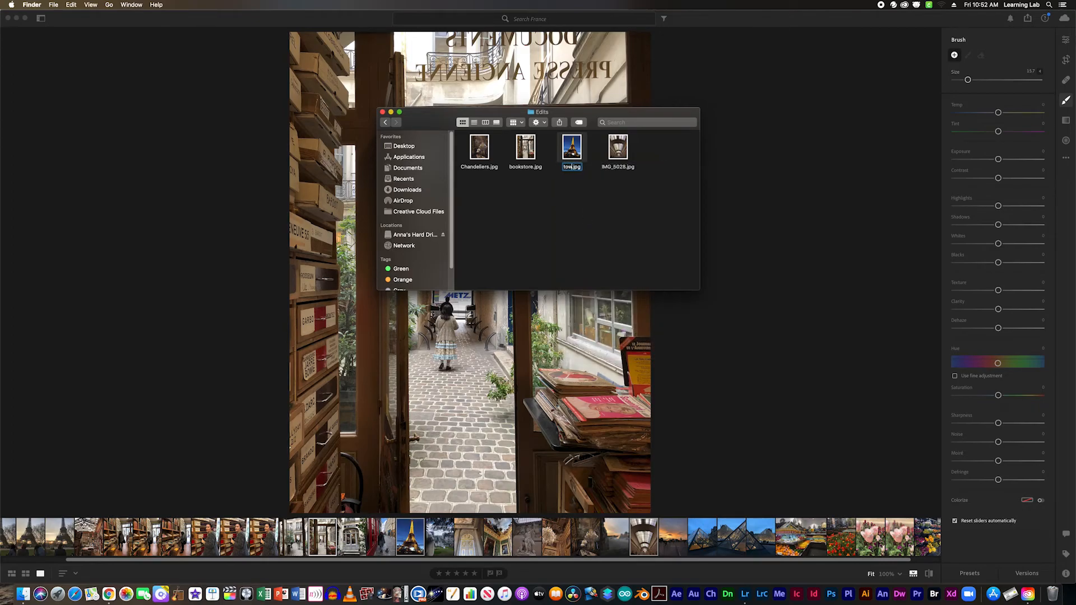
left_click(574, 240)
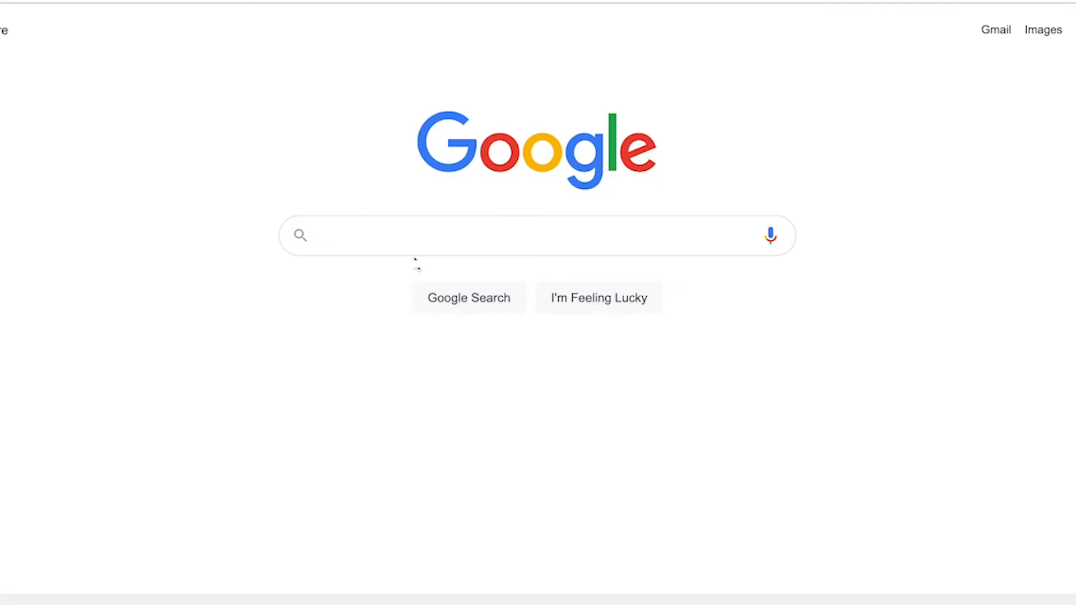
- In the web browser, search Google for Gwinnett County Public Library and open the library's website
left_click(385, 235)
type("Gwin")
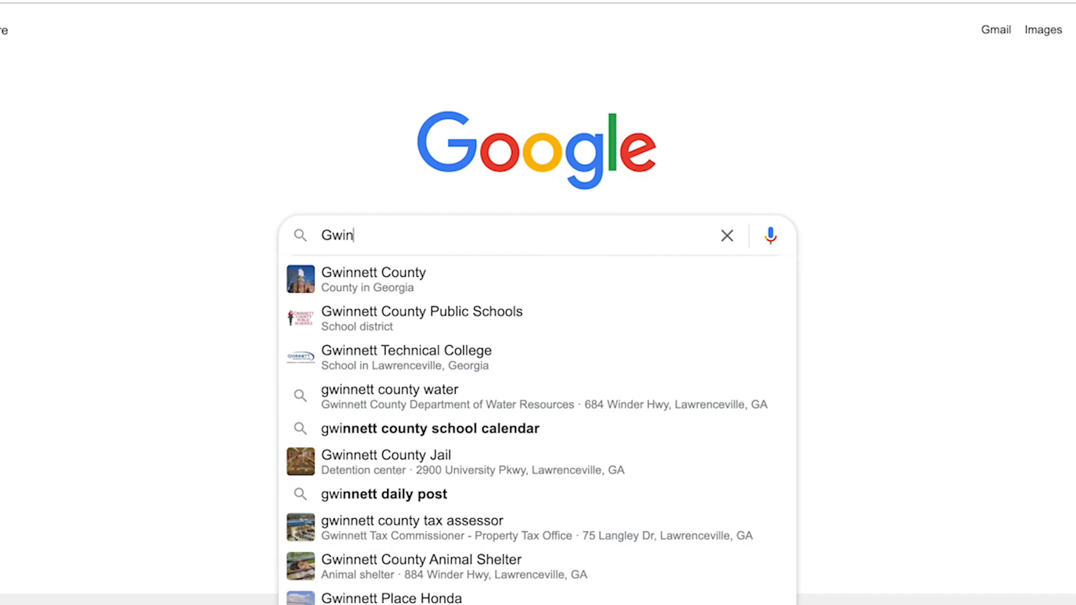
type("nett County Public Library")
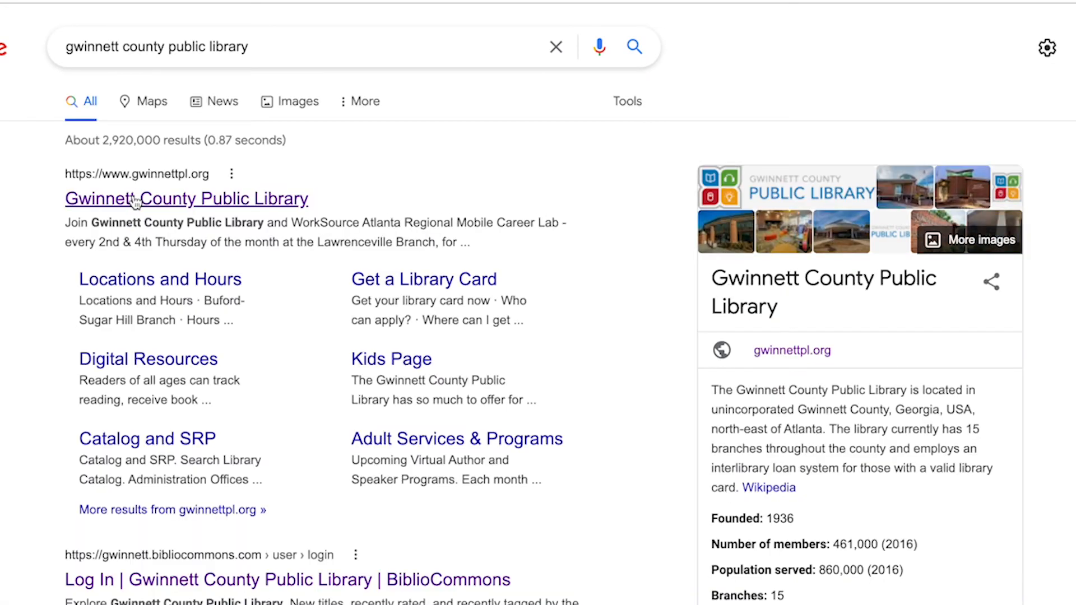
left_click(134, 199)
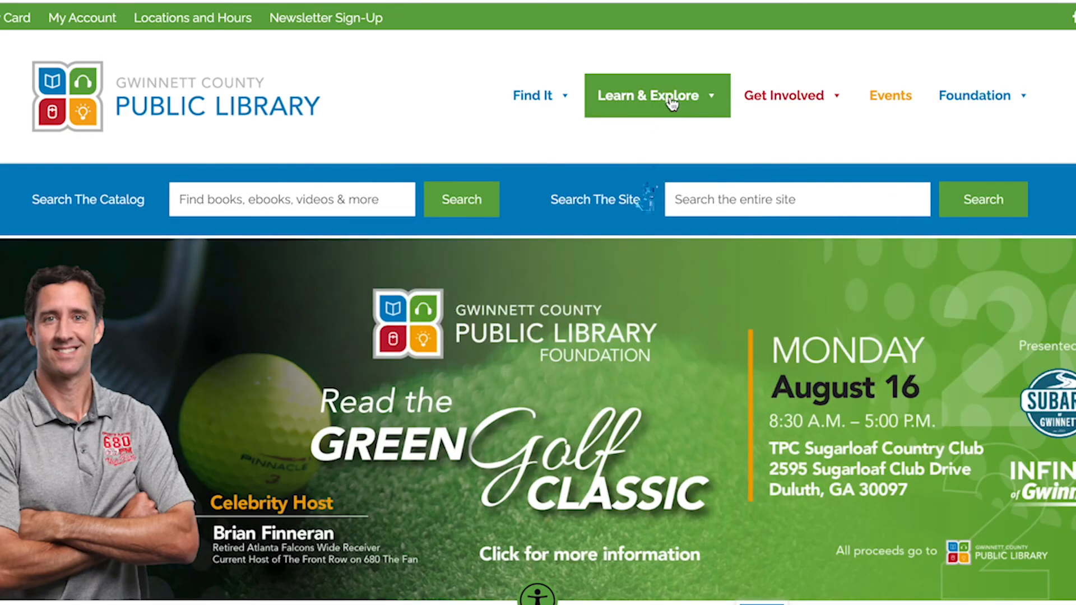
- Go to the library's Learning Labs page for teens and open the Book-a-Librarian appointment form
mouse_move(672, 104)
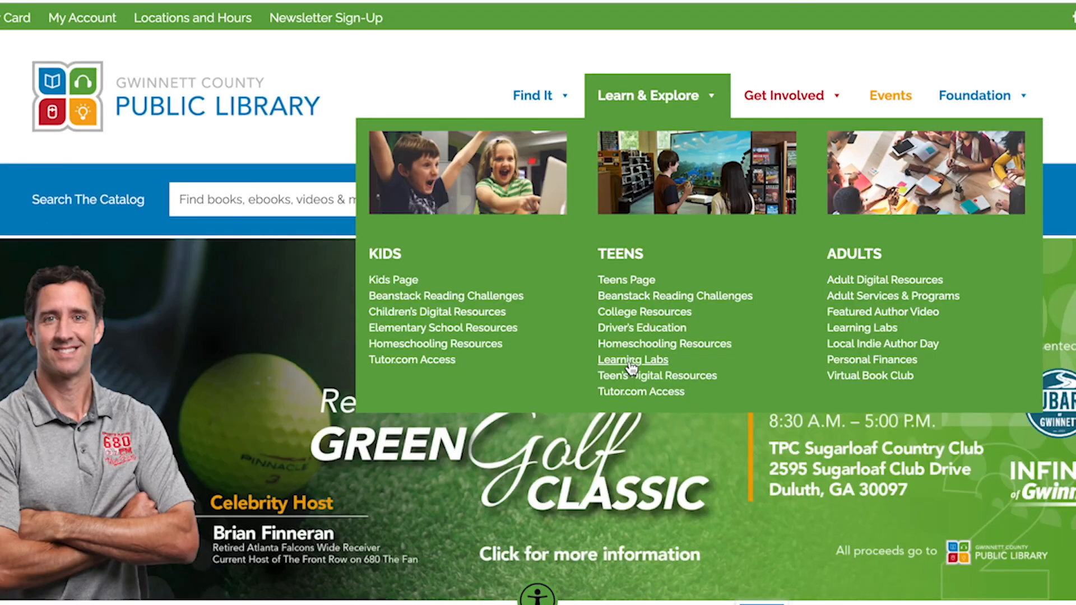
left_click(616, 359)
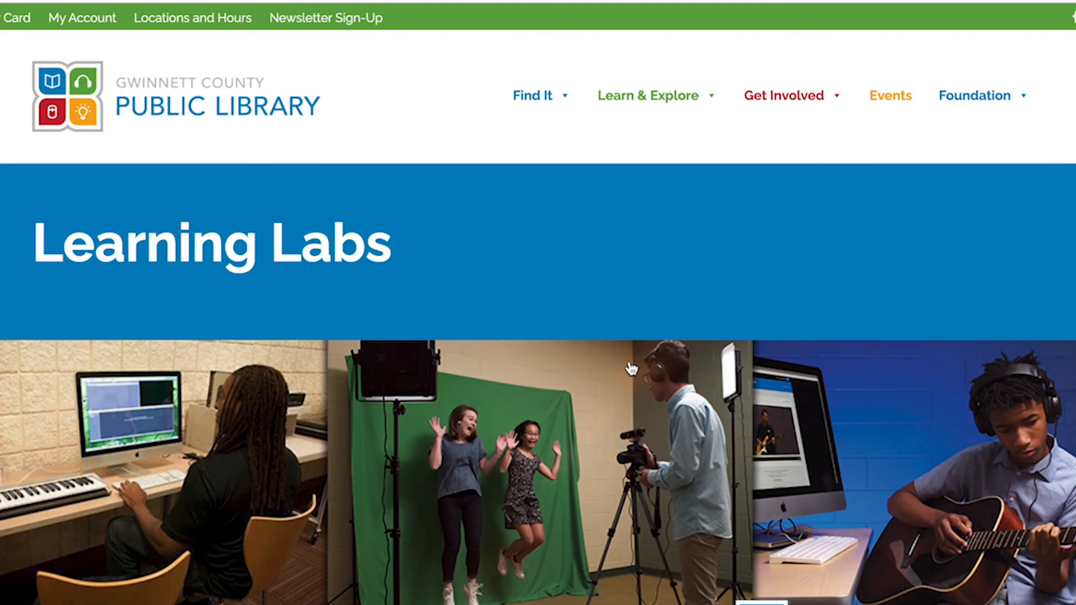
scroll(631, 369, "down", 4)
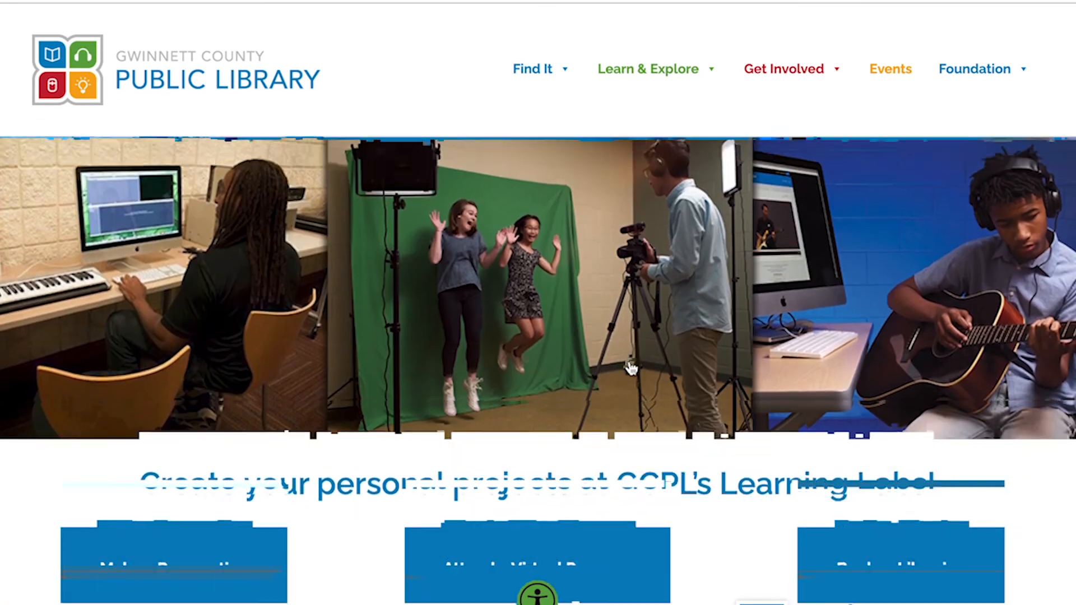
scroll(632, 368, "down", 4)
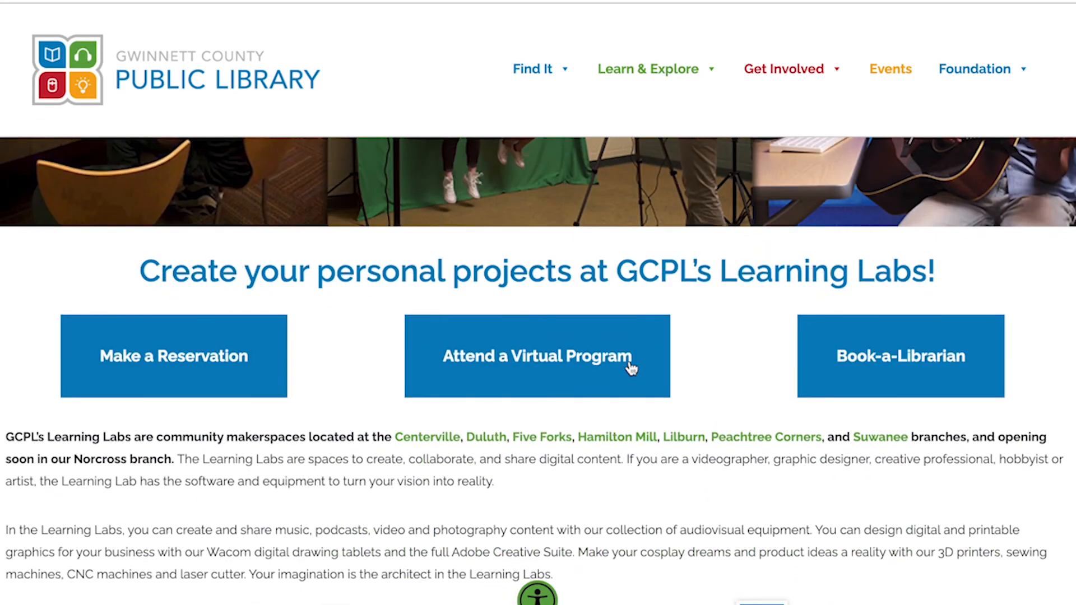
scroll(632, 368, "down", 1)
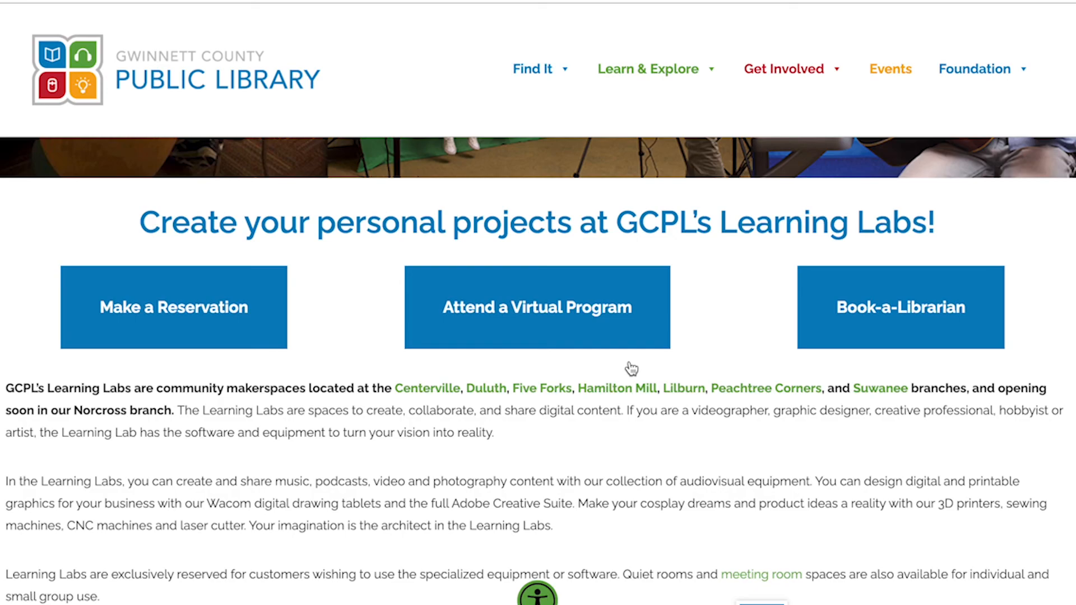
left_click(859, 318)
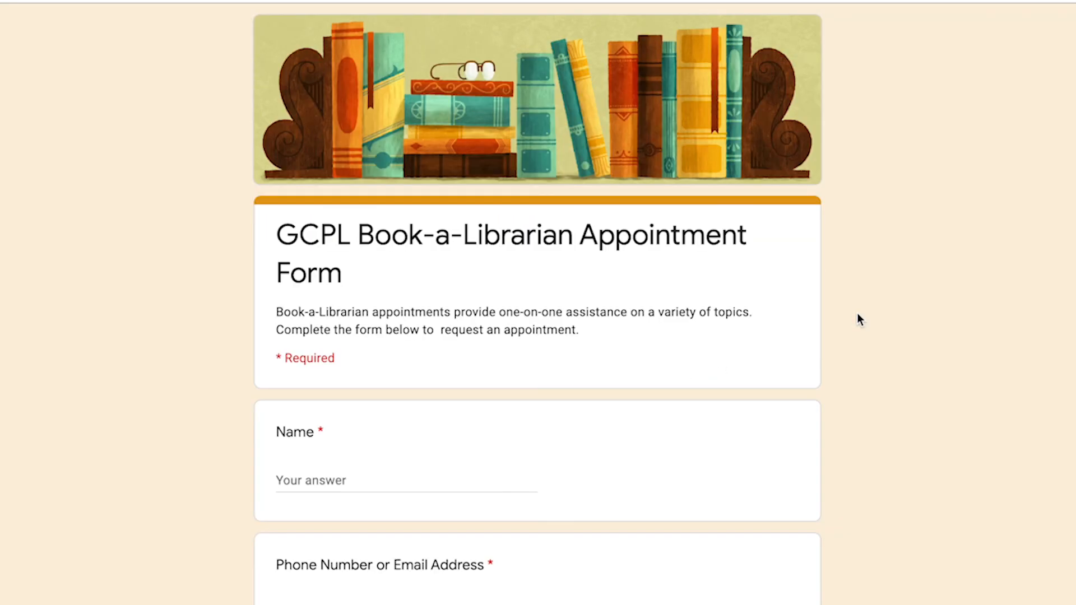